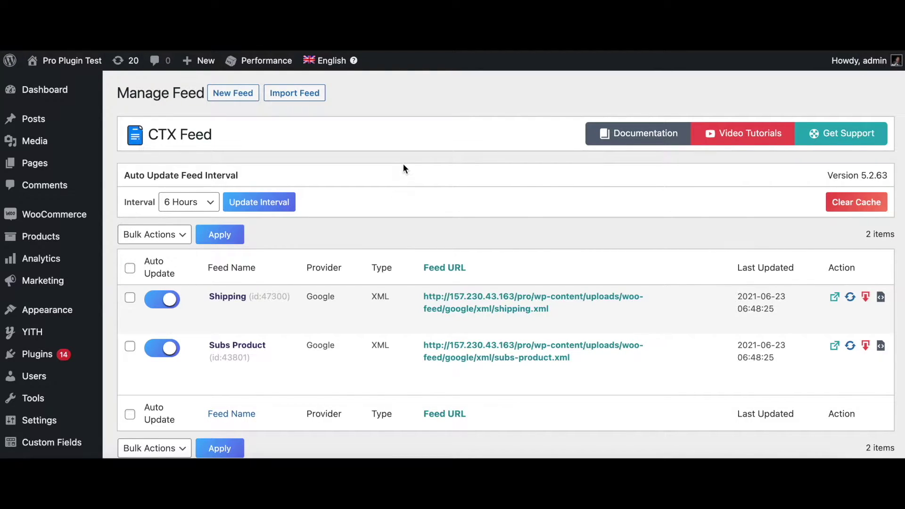
# Step: Go to WooCommerce Settings and open the Shipping zones page
pyautogui.click(47, 216)
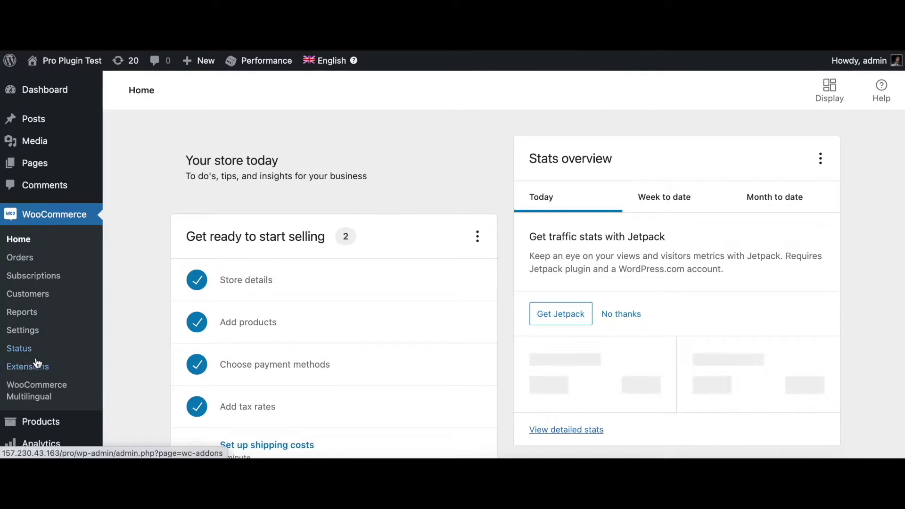
pyautogui.click(27, 331)
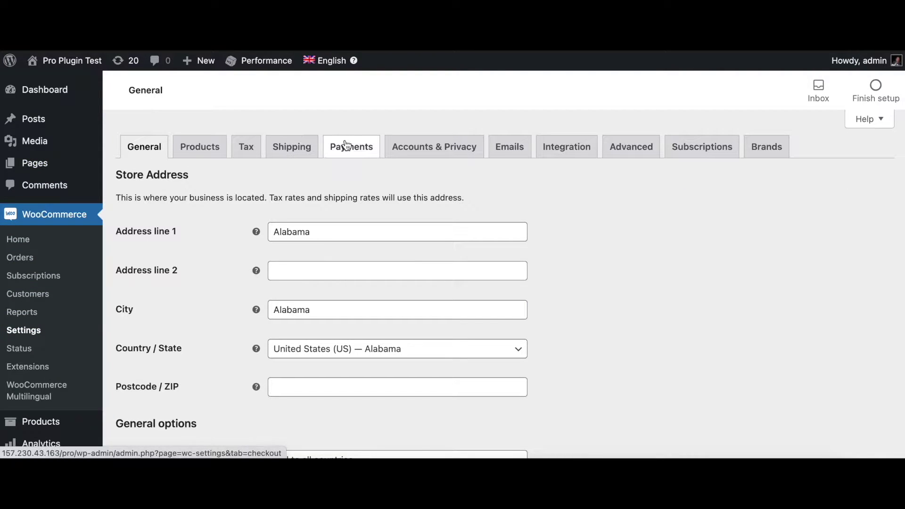
pyautogui.click(298, 154)
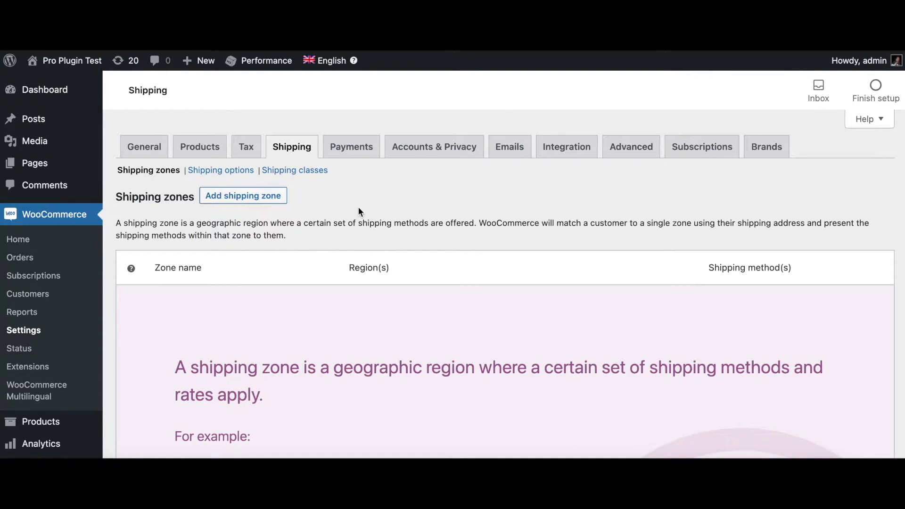
# Step: Create a shipping zone named 'US' with regions California and Alabama, and save it
pyautogui.click(253, 200)
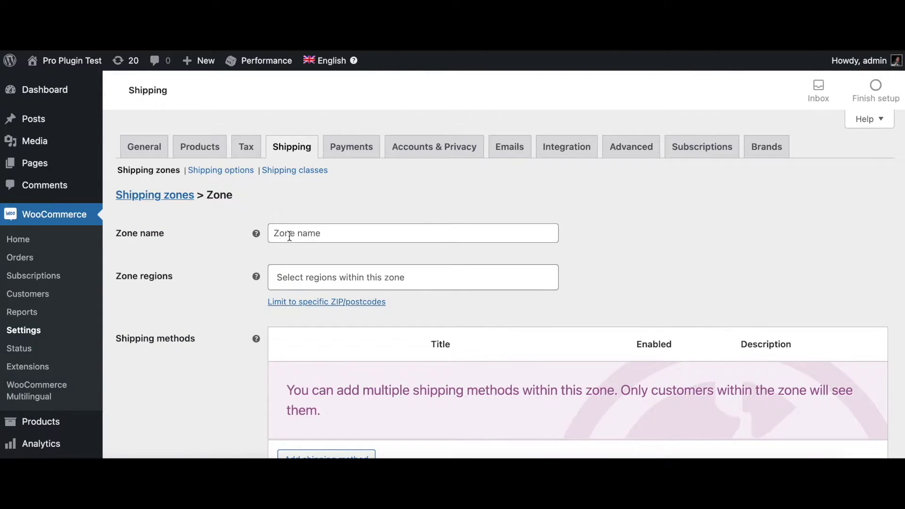
pyautogui.click(296, 234)
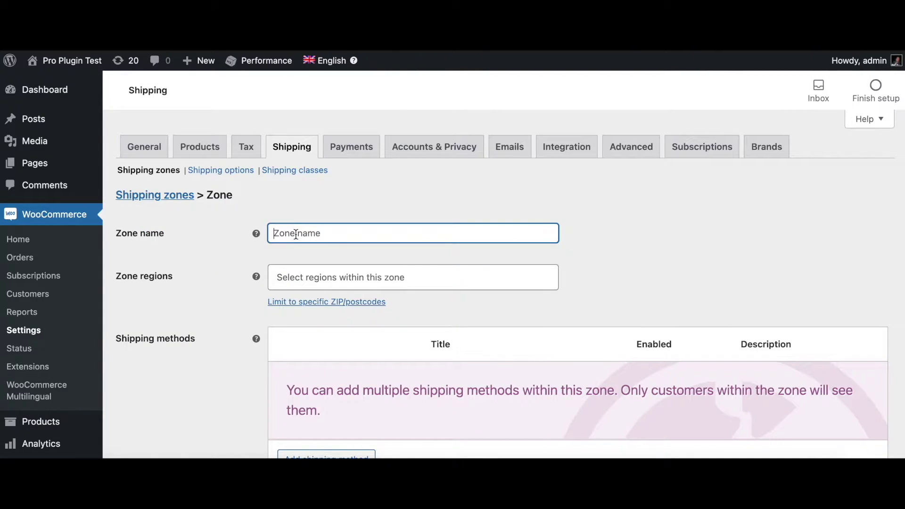
pyautogui.write('US')
pyautogui.click(308, 279)
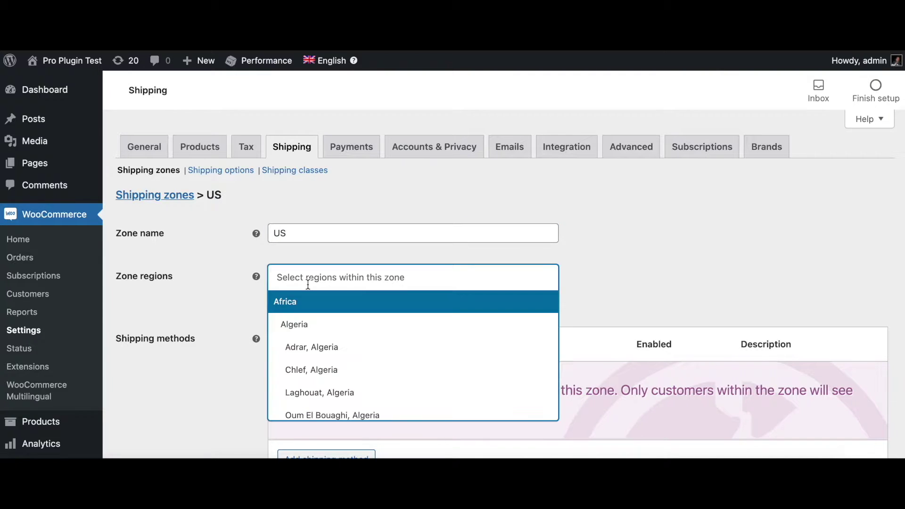
pyautogui.write('cali')
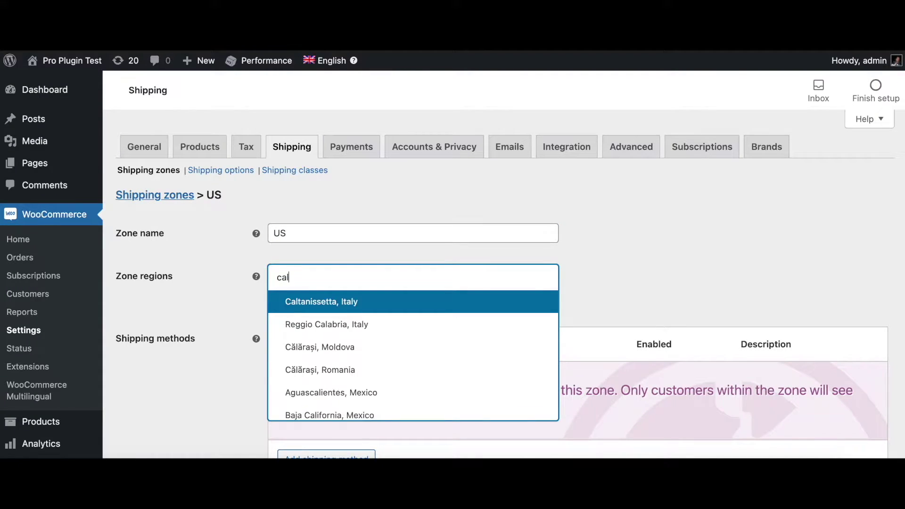
pyautogui.click(315, 371)
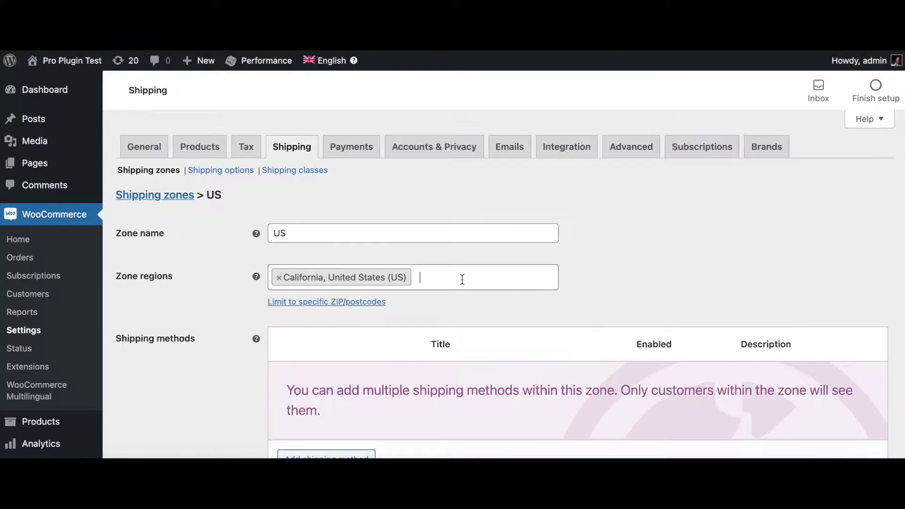
pyautogui.write('al')
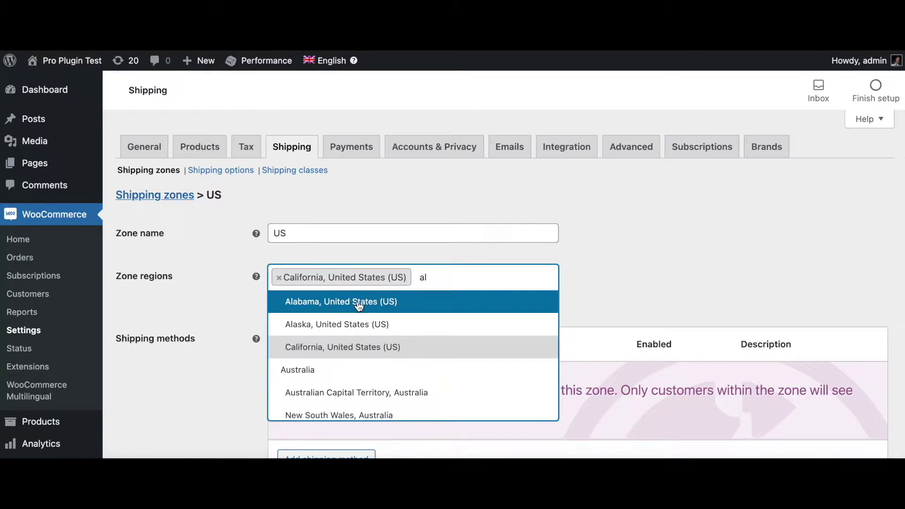
pyautogui.click(359, 305)
pyautogui.scroll(-2, 701, 260)
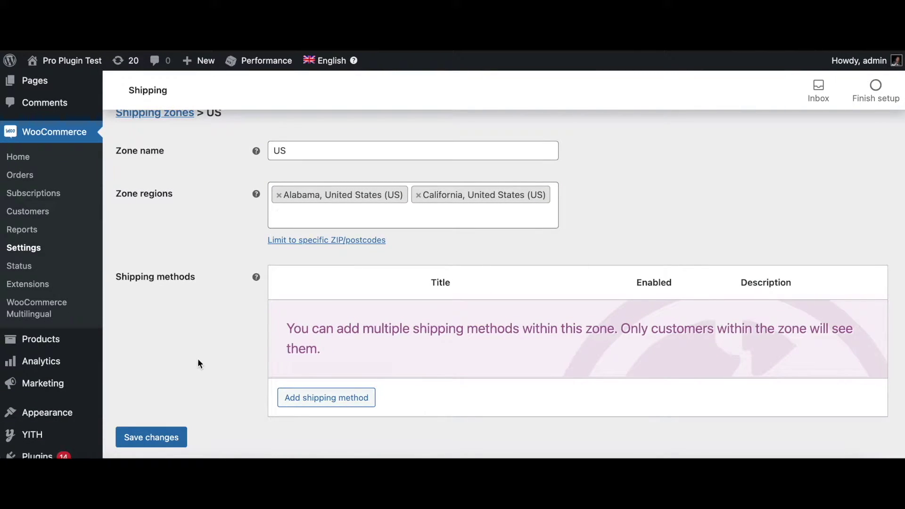
pyautogui.click(166, 438)
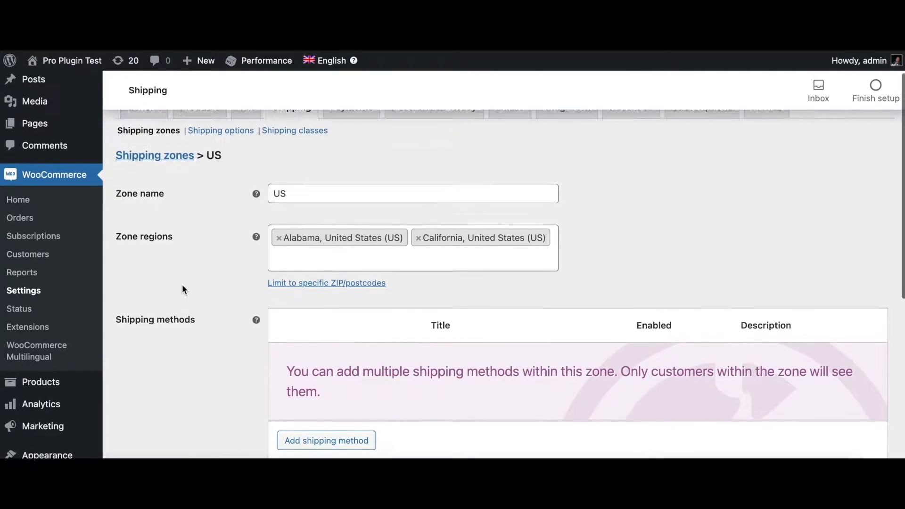
pyautogui.scroll(2, 182, 284)
# Step: In Shipping classes, add a new class named 'Heavy weight order'
pyautogui.click(297, 175)
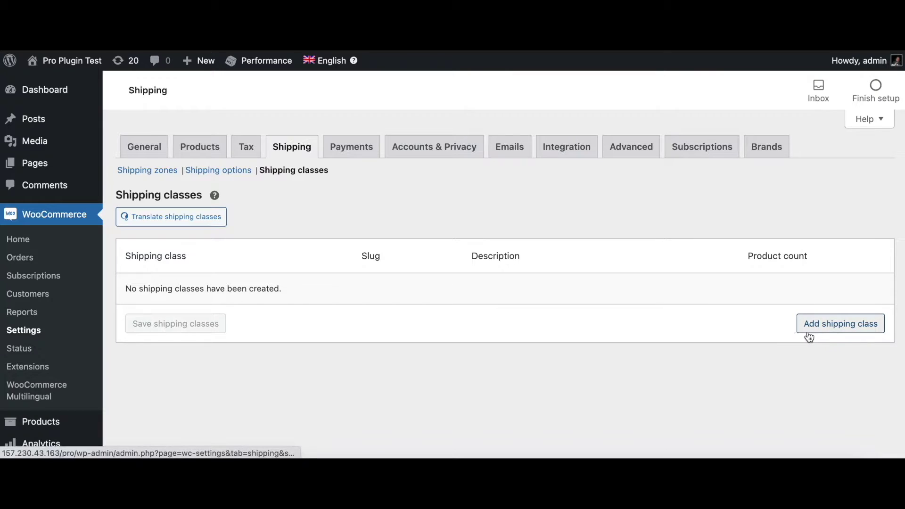
pyautogui.click(823, 332)
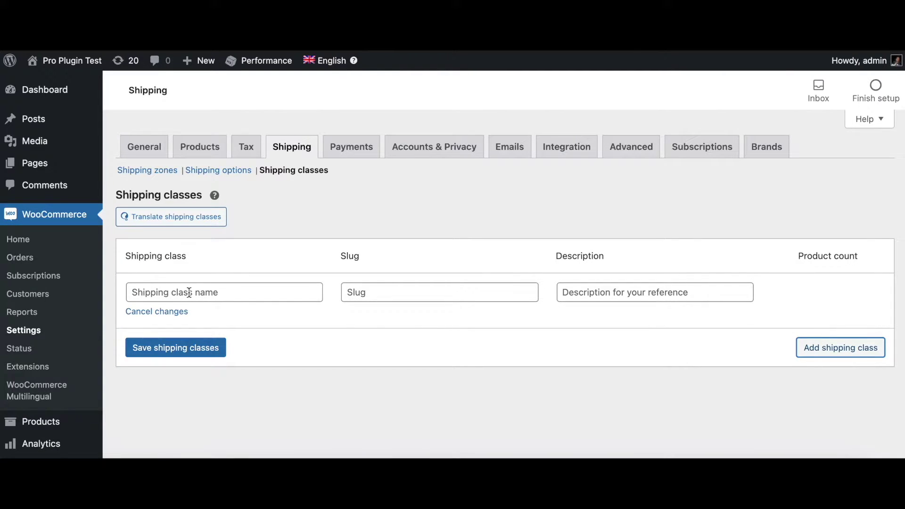
pyautogui.click(187, 291)
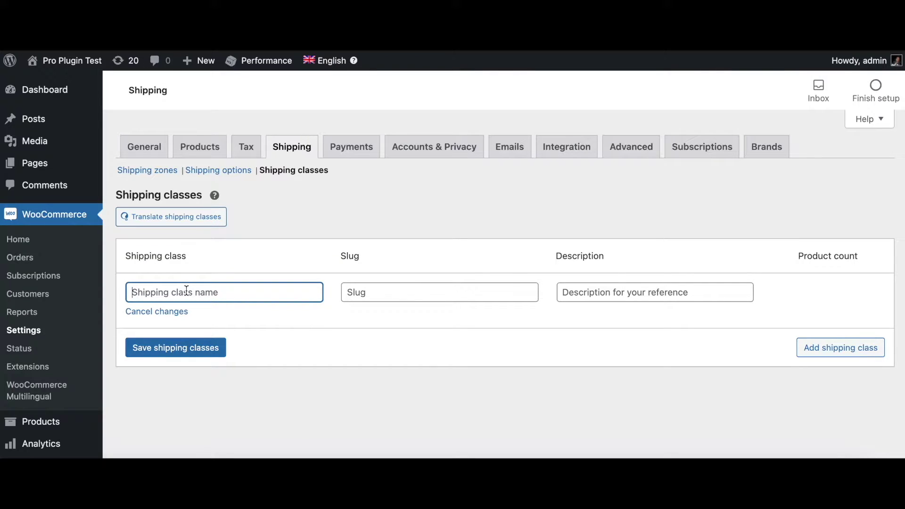
pyautogui.write('Hea')
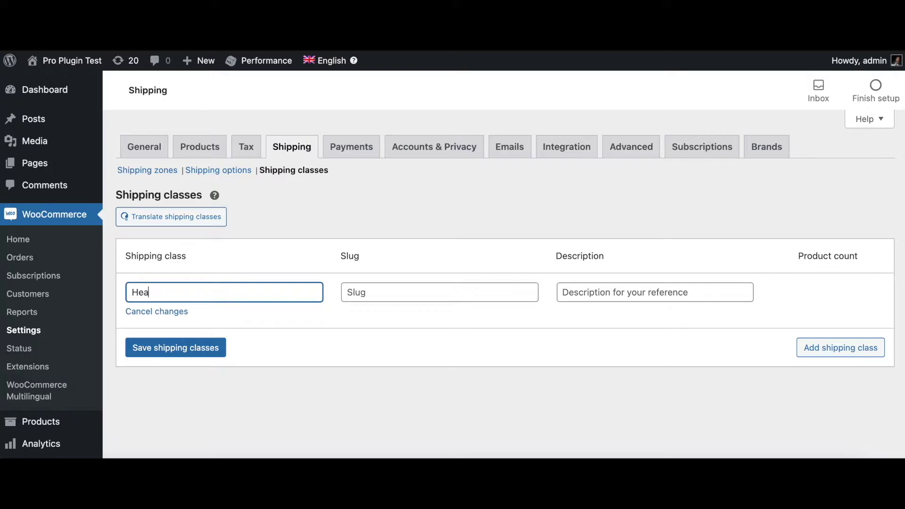
pyautogui.write('vy weight order')
# Step: Give it slug Heavy_weight_order and description 'Heavy weight order'
pyautogui.press('super+a')
pyautogui.press('super+c')
pyautogui.click(357, 295)
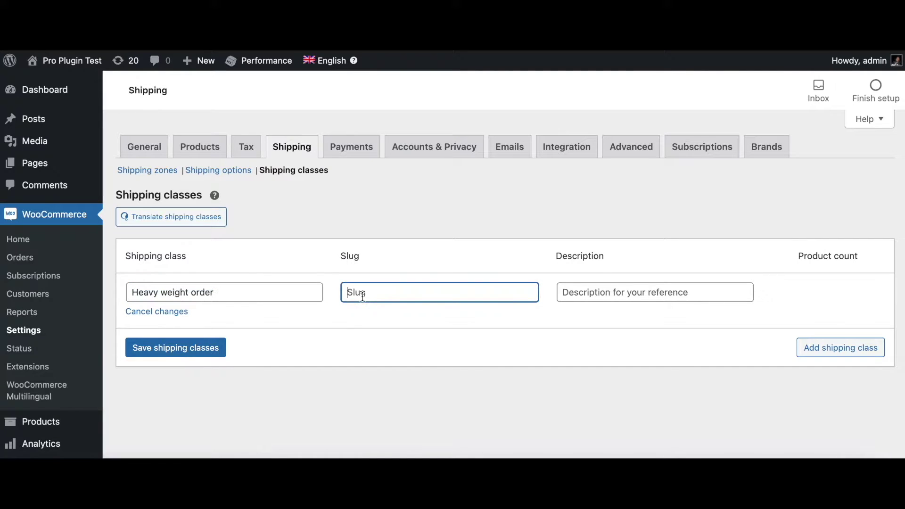
pyautogui.press('super+v')
pyautogui.click(378, 294)
pyautogui.press('BackSpace')
pyautogui.write('_')
pyautogui.click(408, 293)
pyautogui.press('BackSpace')
pyautogui.write('_')
pyautogui.tripleClick(243, 296)
pyautogui.hotkey('ctrl', 'c')
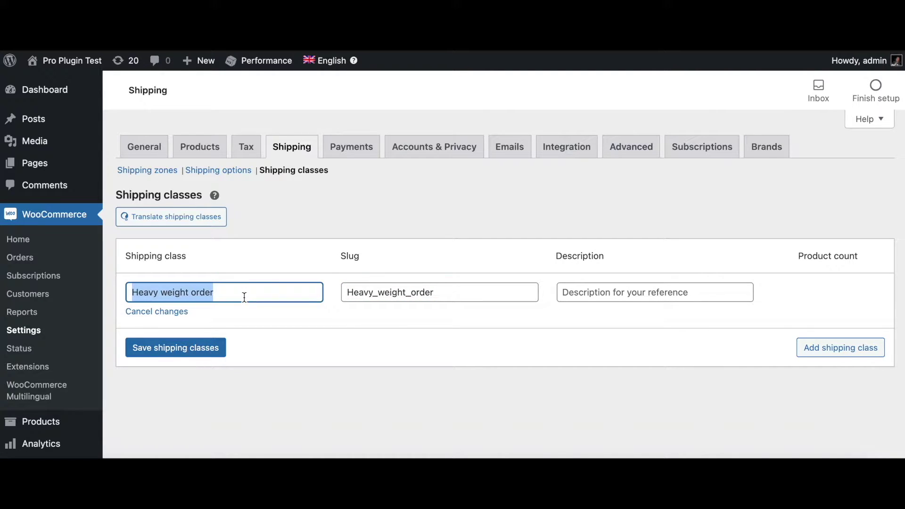
pyautogui.click(588, 294)
pyautogui.hotkey('ctrl', 'v')
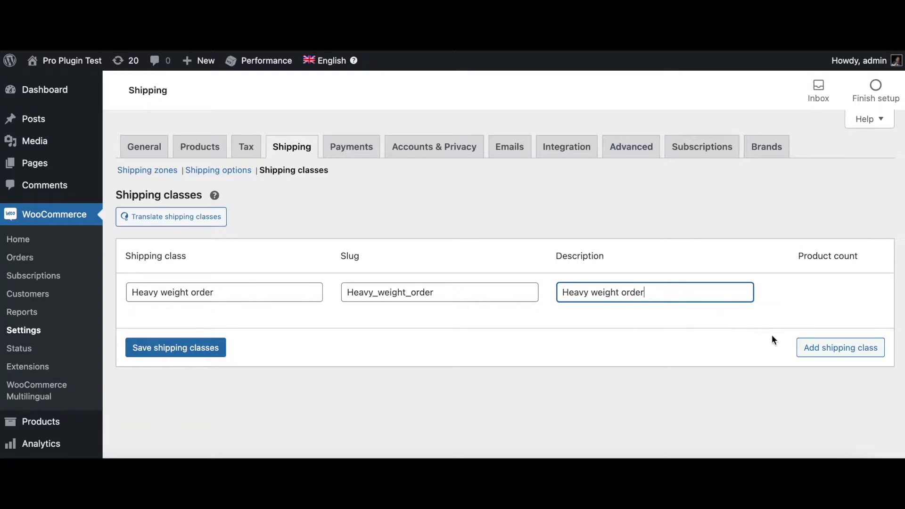
# Step: Add a second shipping class named 'Light weight order'
pyautogui.click(813, 348)
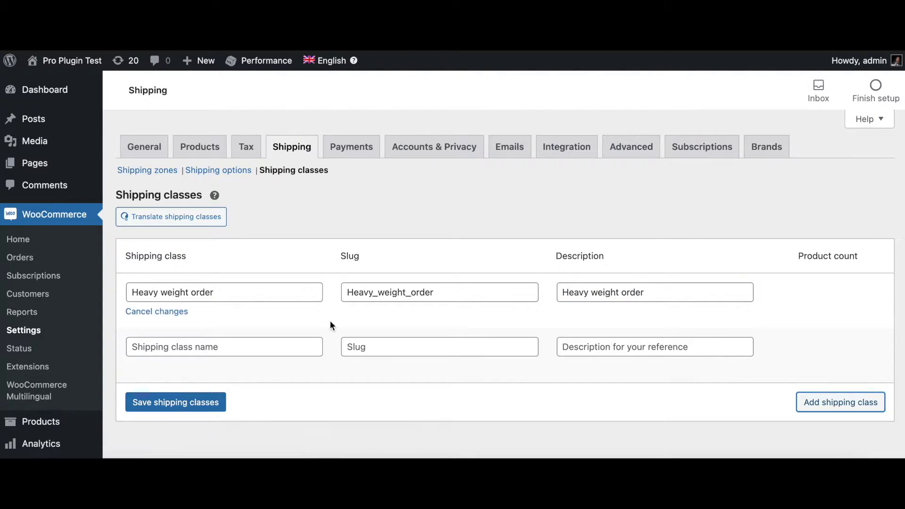
pyautogui.click(216, 347)
pyautogui.hotkey('ctrl', 'v')
pyautogui.tripleClick(218, 346)
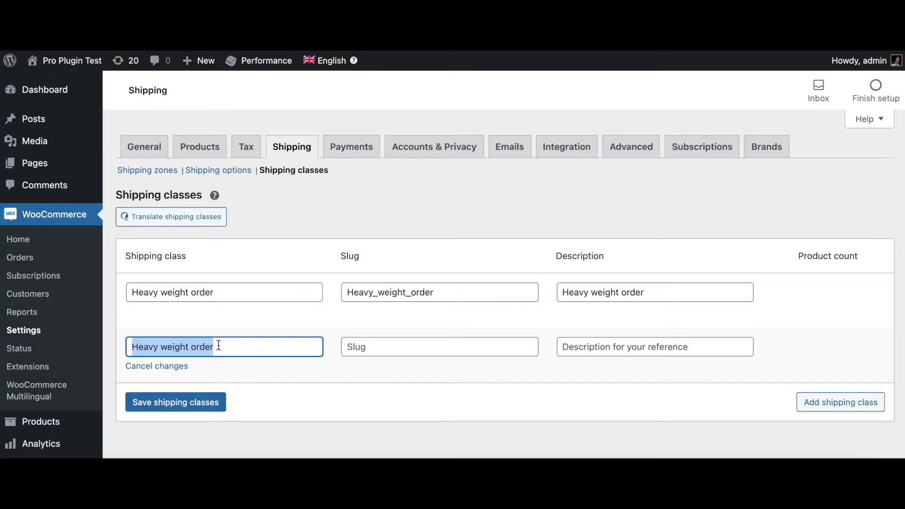
pyautogui.click(137, 347)
pyautogui.doubleClick(137, 347)
pyautogui.write('Ligh')
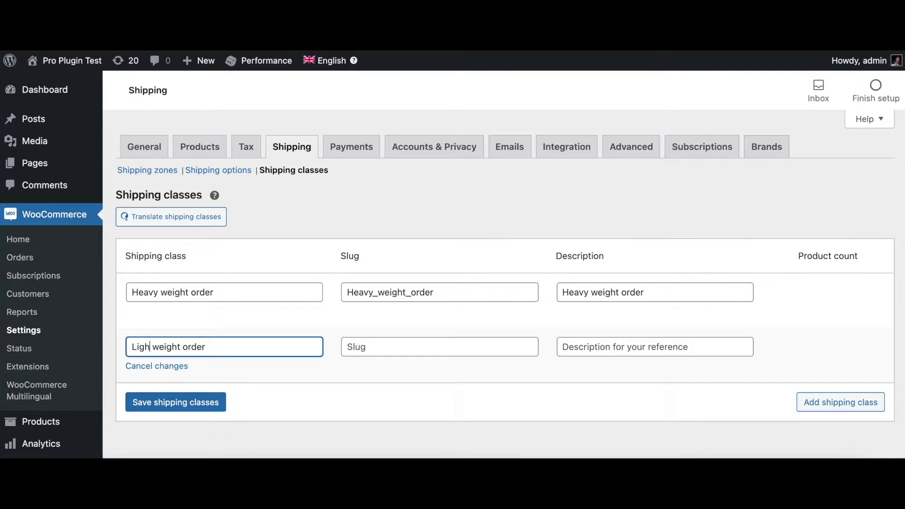
pyautogui.write('t')
# Step: Give it slug Light_weight_order and description 'Light weight order', then add a blank third row
pyautogui.tripleClick(150, 346)
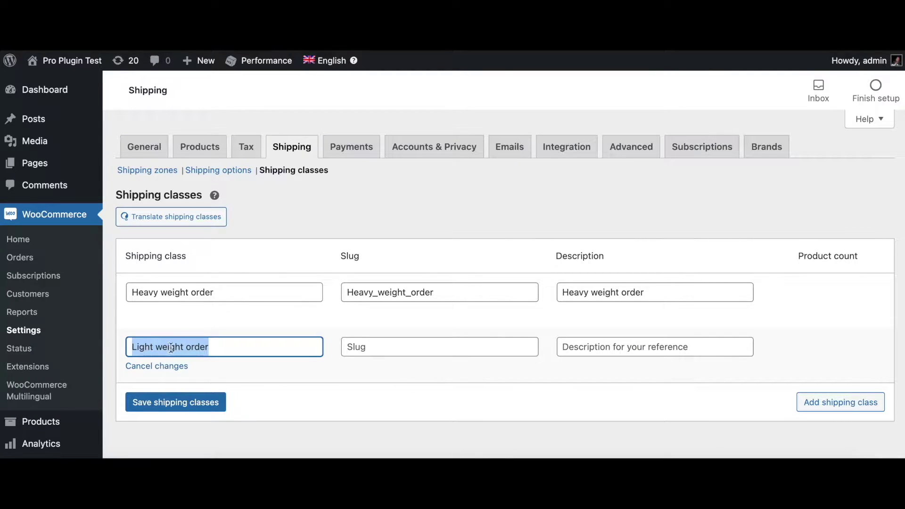
pyautogui.hotkey('ctrl', 'c')
pyautogui.click(380, 349)
pyautogui.hotkey('ctrl', 'v')
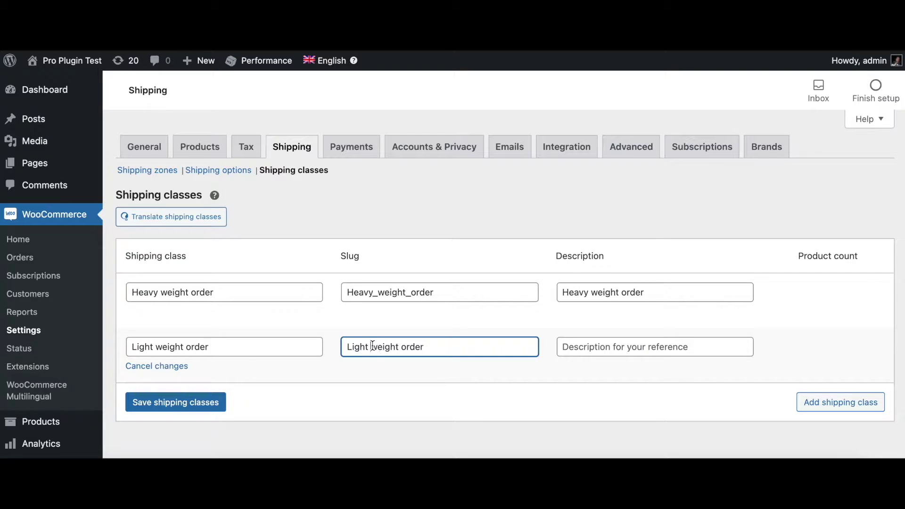
pyautogui.click(368, 347)
pyautogui.press('BackSpace')
pyautogui.write('_')
pyautogui.click(406, 347)
pyautogui.press('BackSpace')
pyautogui.write('_')
pyautogui.click(211, 348)
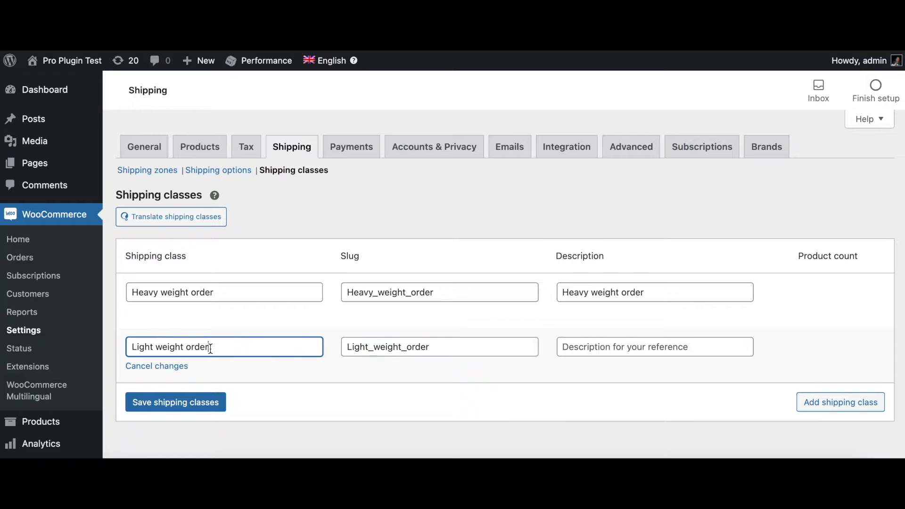
pyautogui.hotkey('ctrl', 'a')
pyautogui.click(609, 350)
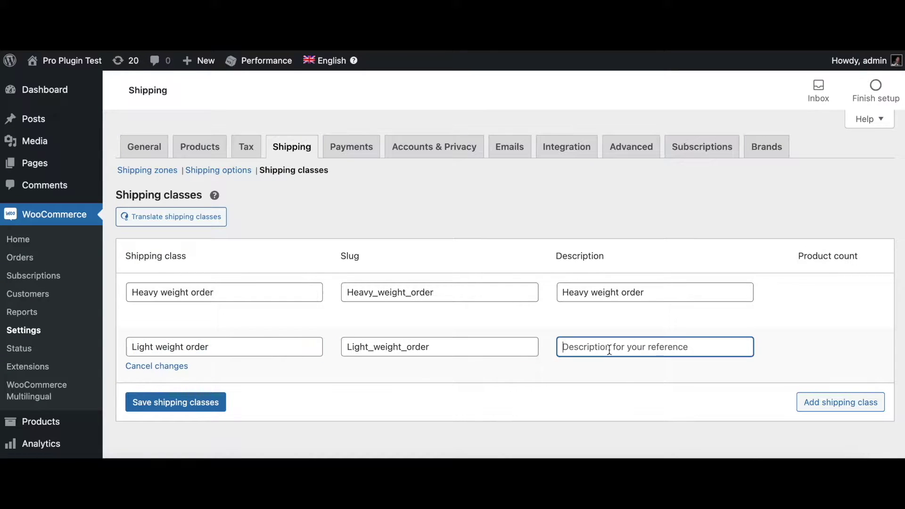
pyautogui.hotkey('ctrl', 'v')
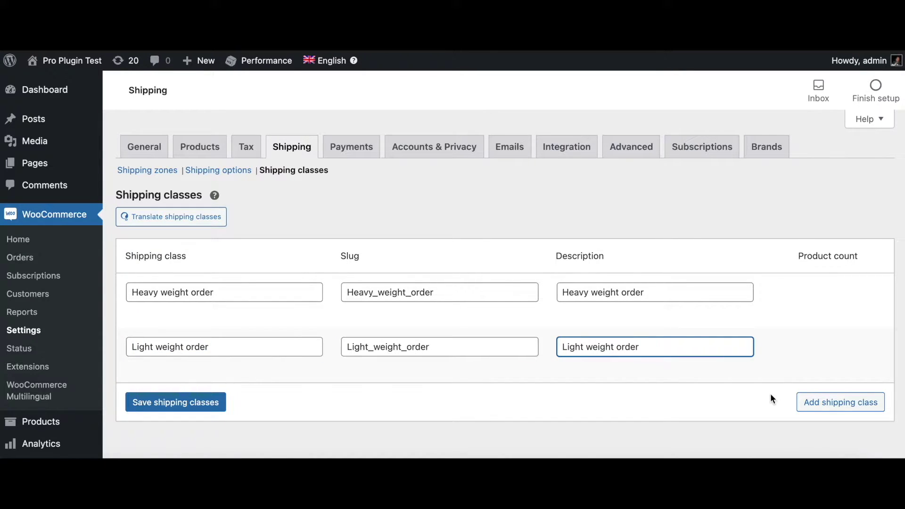
pyautogui.click(836, 403)
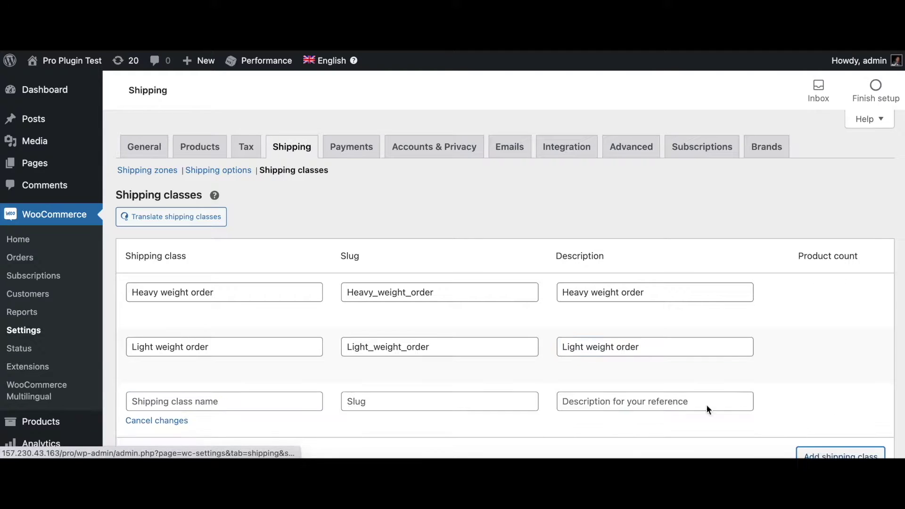
# Step: Fill the third row as 'Large quantities order' with an underscore slug and matching description
pyautogui.click(206, 399)
pyautogui.write('La')
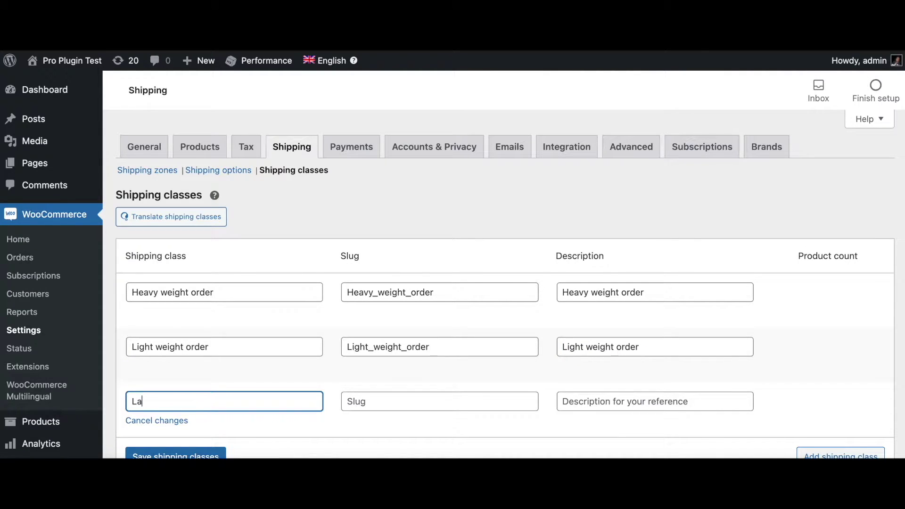
pyautogui.write('rge quantities order')
pyautogui.tripleClick(162, 405)
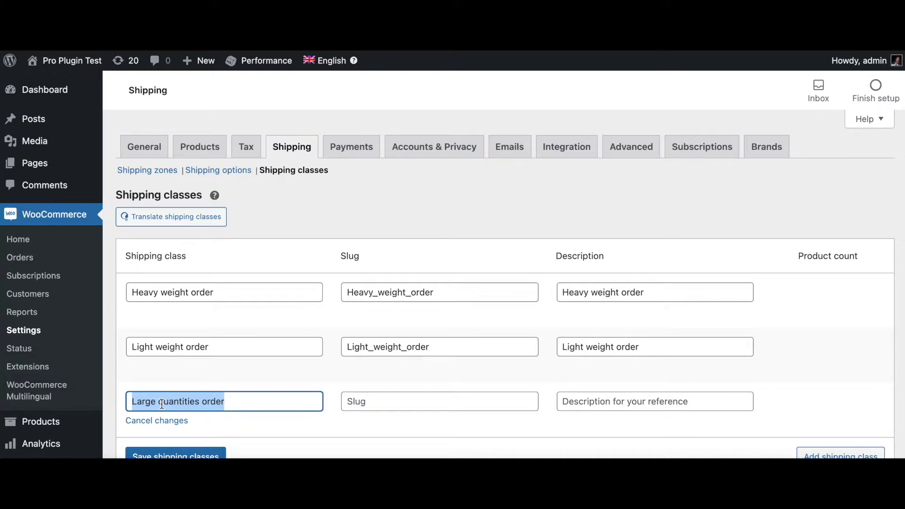
pyautogui.hotkey('ctrl', 'c')
pyautogui.click(364, 411)
pyautogui.hotkey('ctrl', 'v')
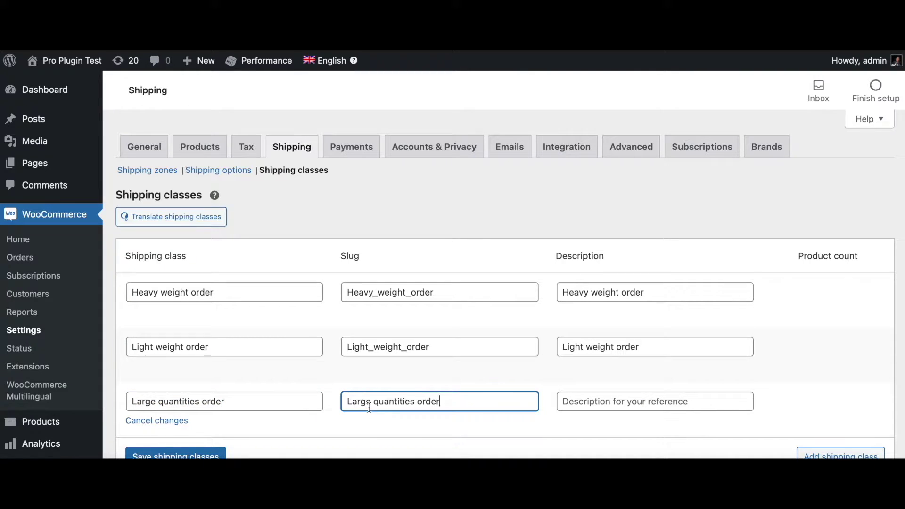
pyautogui.click(375, 403)
pyautogui.press('BackSpace')
pyautogui.write('_')
pyautogui.tripleClick(235, 407)
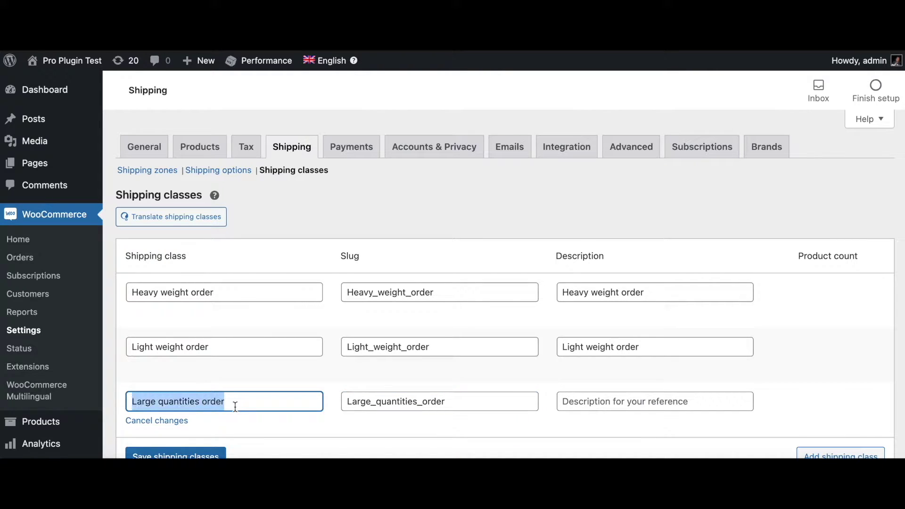
pyautogui.click(582, 408)
pyautogui.hotkey('ctrl', 'v')
pyautogui.scroll(-3, 581, 408)
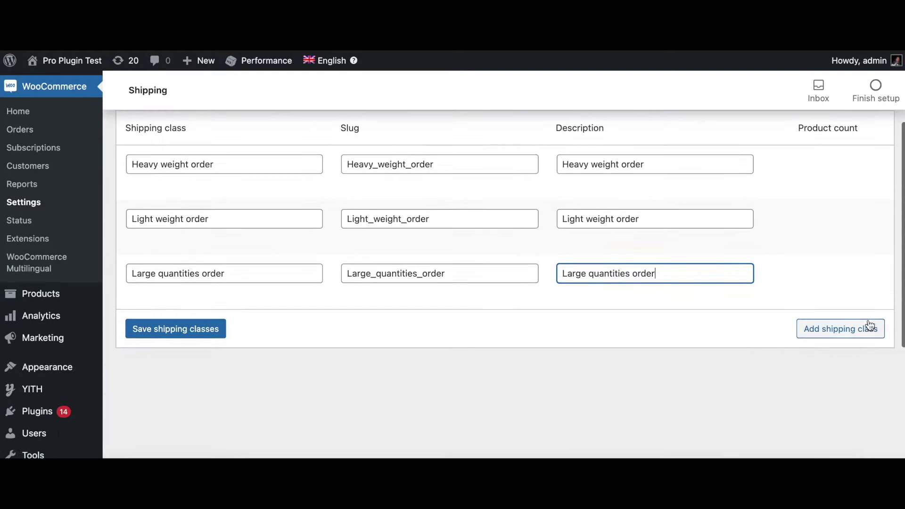
# Step: Add a 'Large price order' class with slug Large_price_order and matching description
pyautogui.click(849, 331)
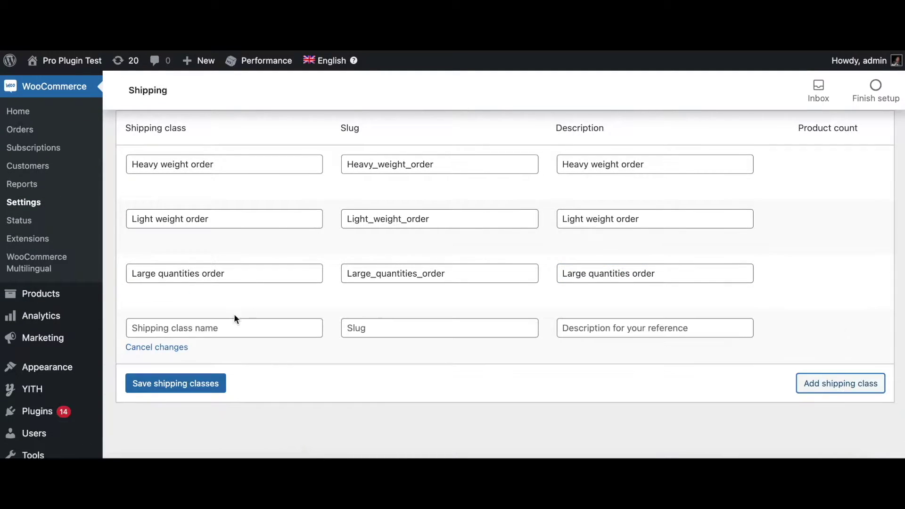
pyautogui.write('La')
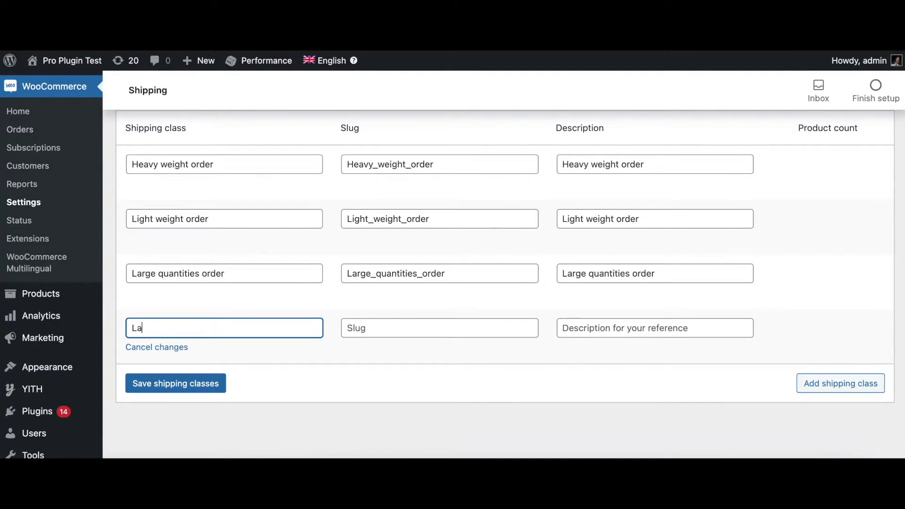
pyautogui.write('rge price order')
pyautogui.hotkey('ctrl', 'a')
pyautogui.click(355, 332)
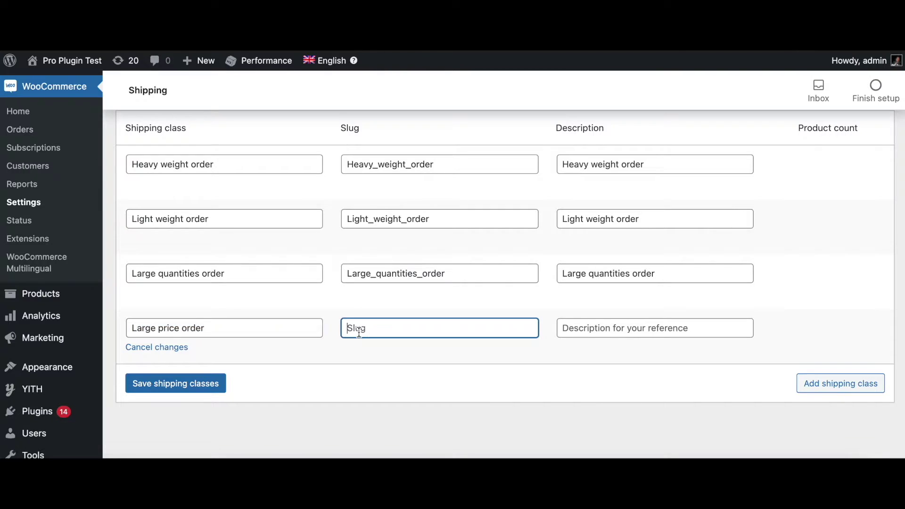
pyautogui.hotkey('ctrl', 'v')
pyautogui.click(373, 328)
pyautogui.press('Delete')
pyautogui.write('_')
pyautogui.click(402, 329)
pyautogui.press('BackSpace')
pyautogui.write('-')
pyautogui.press('BackSpace')
pyautogui.write('_')
pyautogui.click(578, 322)
pyautogui.hotkey('ctrl', 'v')
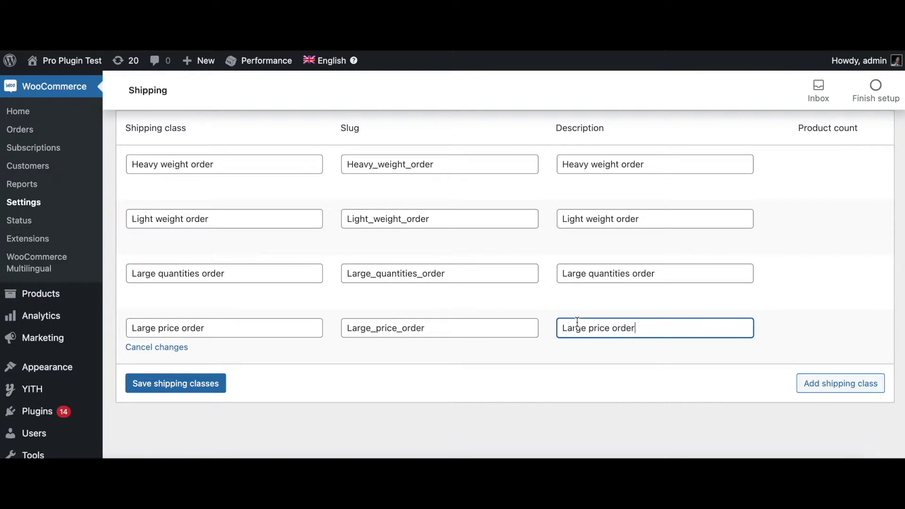
# Step: Add a 'Remote Destinations' class with slug Remote_Destinations and matching description, then save
pyautogui.click(822, 381)
pyautogui.click(151, 382)
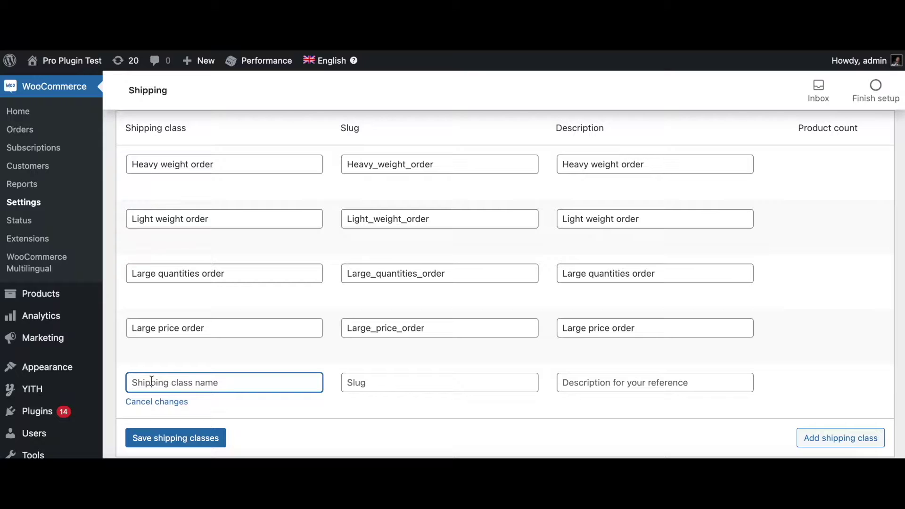
pyautogui.write('Remo')
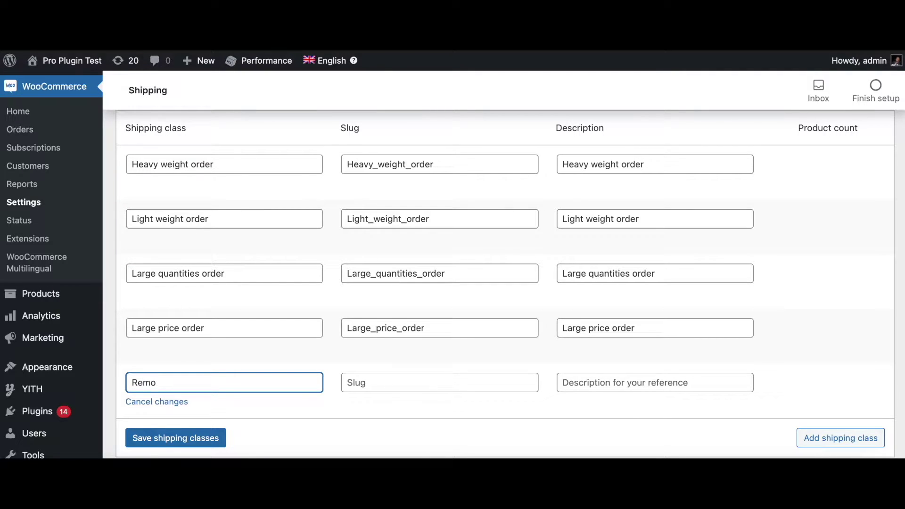
pyautogui.write('te Destinations')
pyautogui.moveTo(135, 382); pyautogui.dragTo(221, 382)
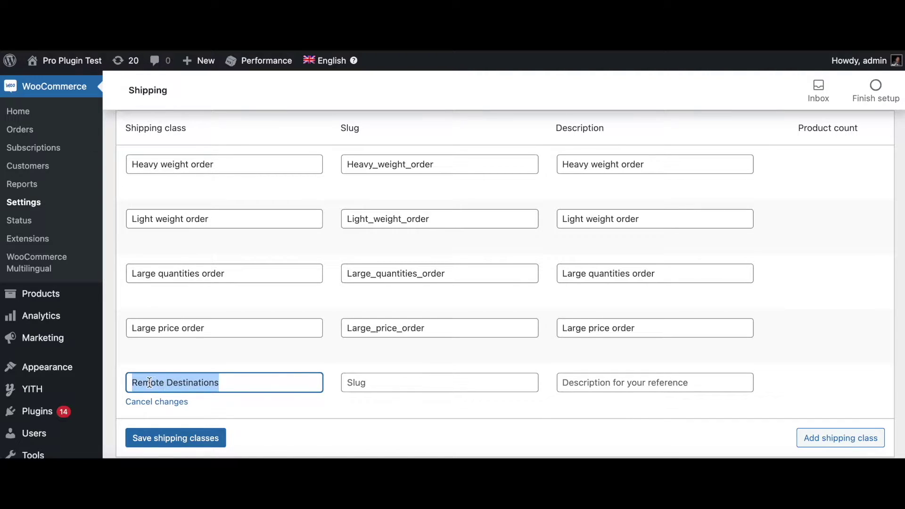
pyautogui.click(357, 379)
pyautogui.hotkey('ctrl', 'v')
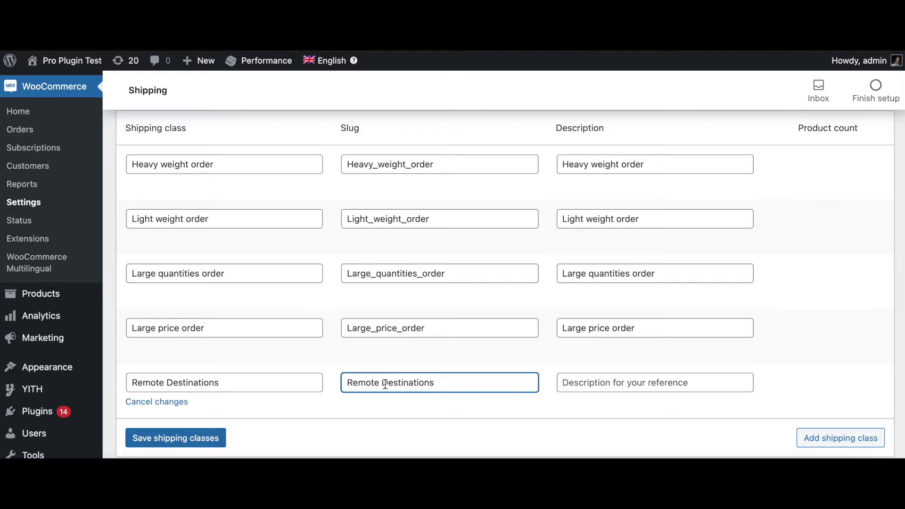
pyautogui.click(382, 383)
pyautogui.press('BackSpace')
pyautogui.write('_')
pyautogui.click(588, 382)
pyautogui.hotkey('ctrl', 'v')
pyautogui.click(198, 434)
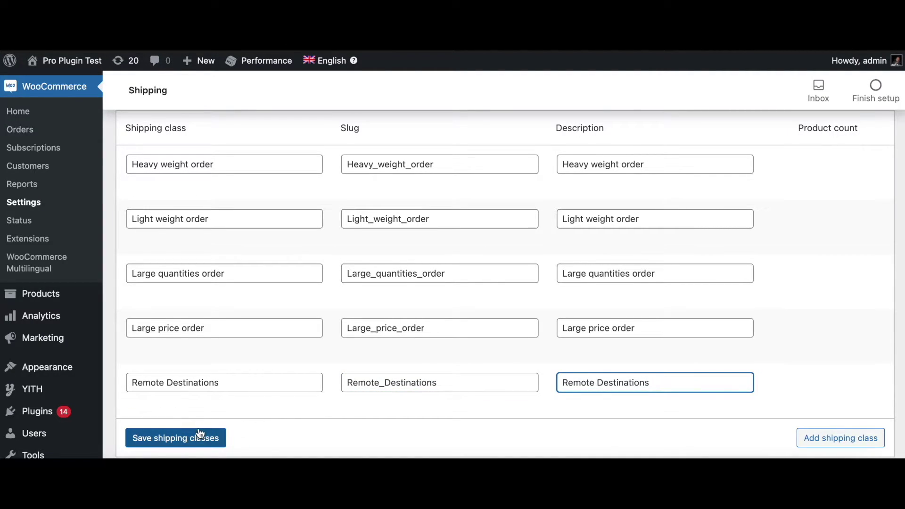
# Step: Save the five shipping classes and add a Flat rate shipping method to the US zone
pyautogui.click(192, 441)
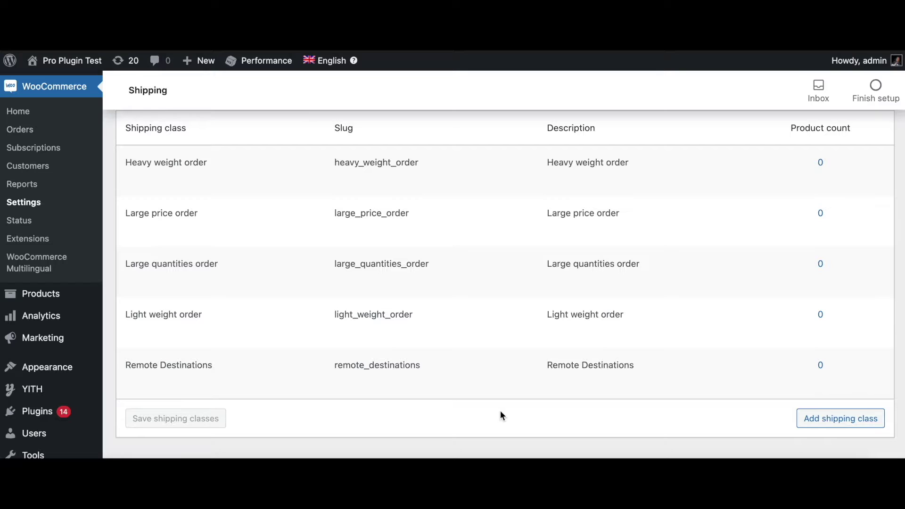
pyautogui.scroll(3, 346, 332)
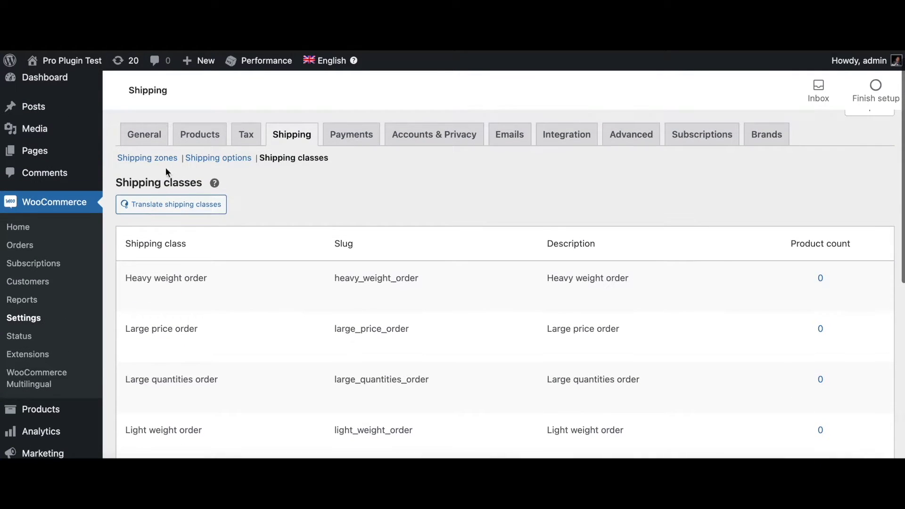
pyautogui.click(159, 160)
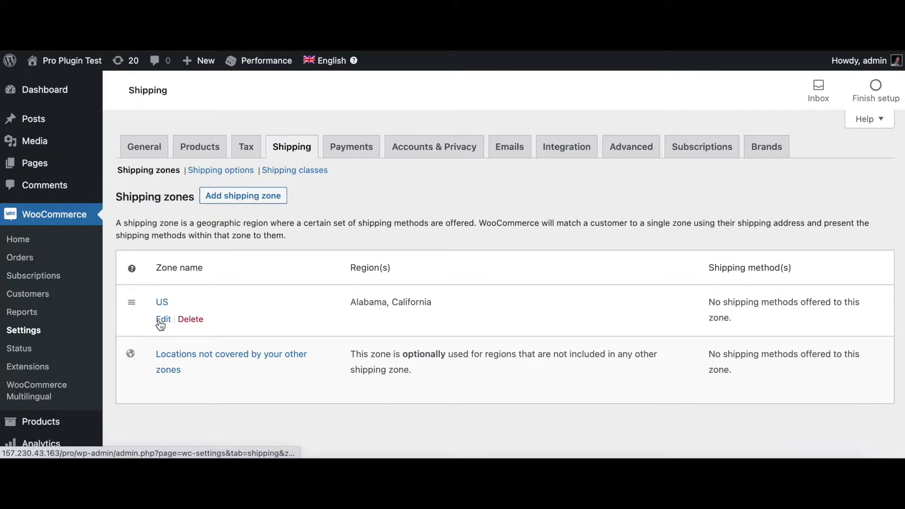
pyautogui.click(163, 319)
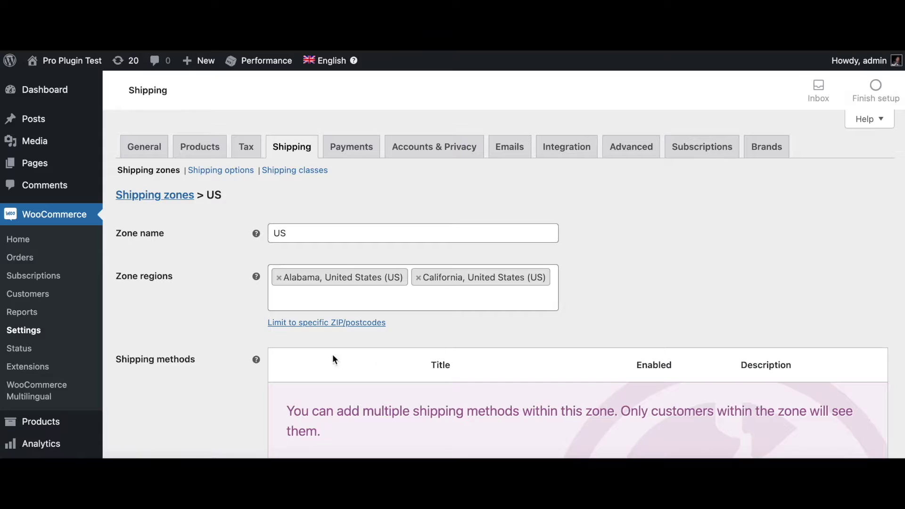
pyautogui.scroll(-3, 324, 349)
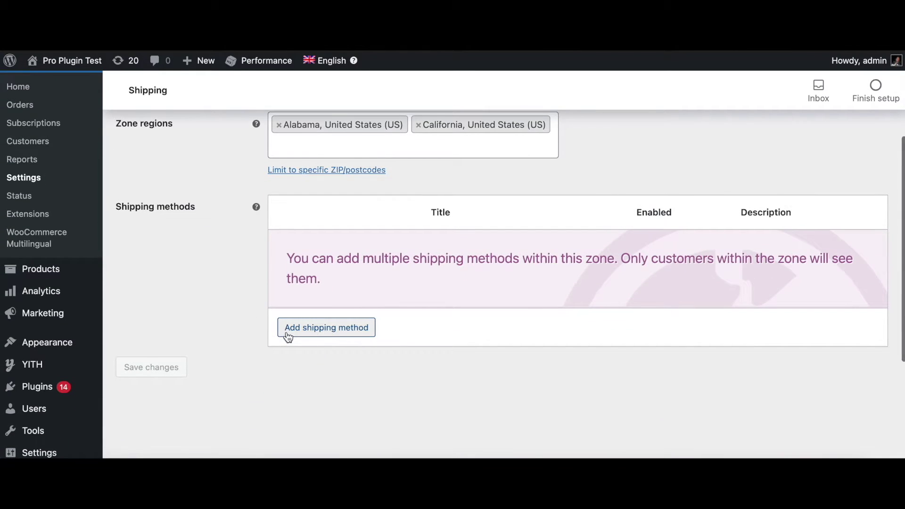
pyautogui.click(317, 333)
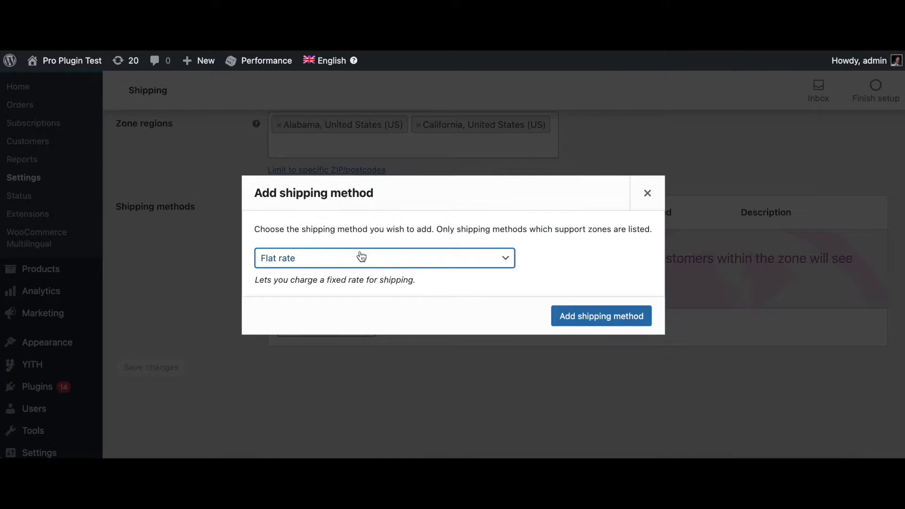
pyautogui.click(585, 326)
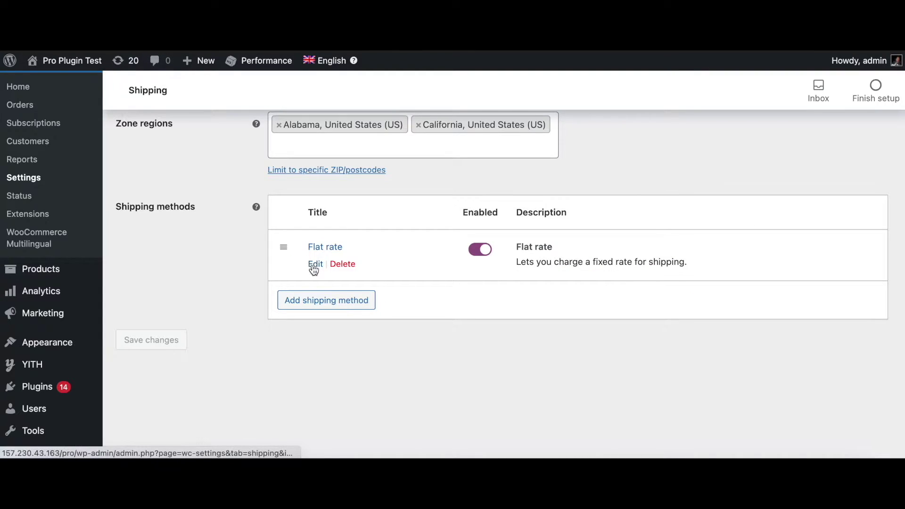
pyautogui.click(314, 265)
# Step: Enter Flat rate class costs: Heavy weight 20, Large price 10, Large quantities 12, Light weight 5, Remote Destinations 40
pyautogui.scroll(-2, 469, 290)
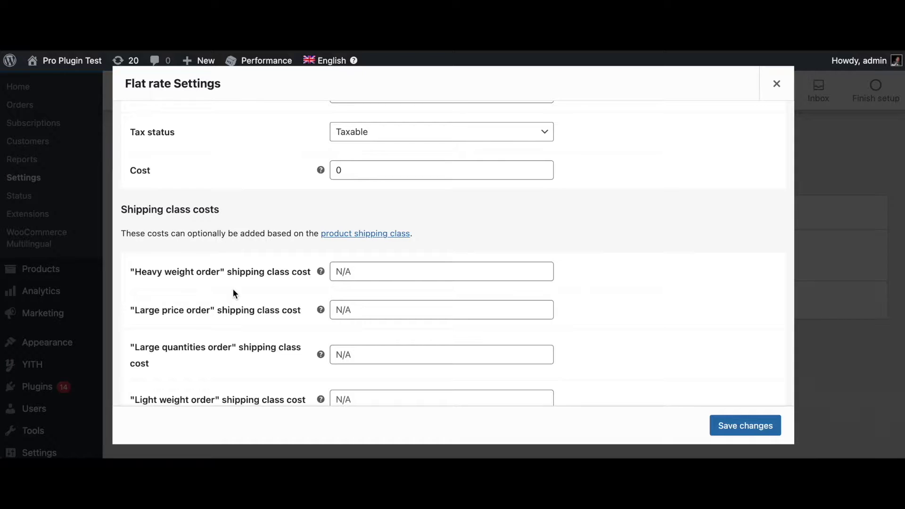
pyautogui.scroll(-4, 233, 288)
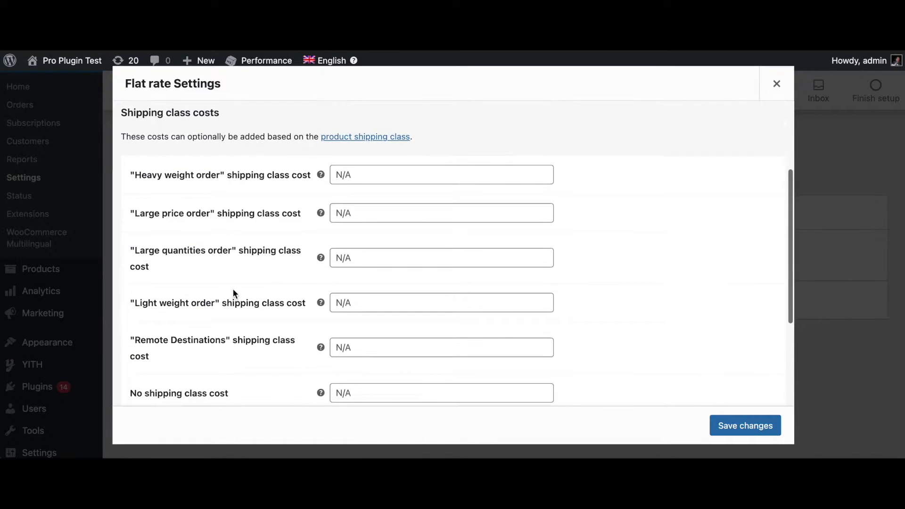
pyautogui.click(360, 128)
pyautogui.write('20.00')
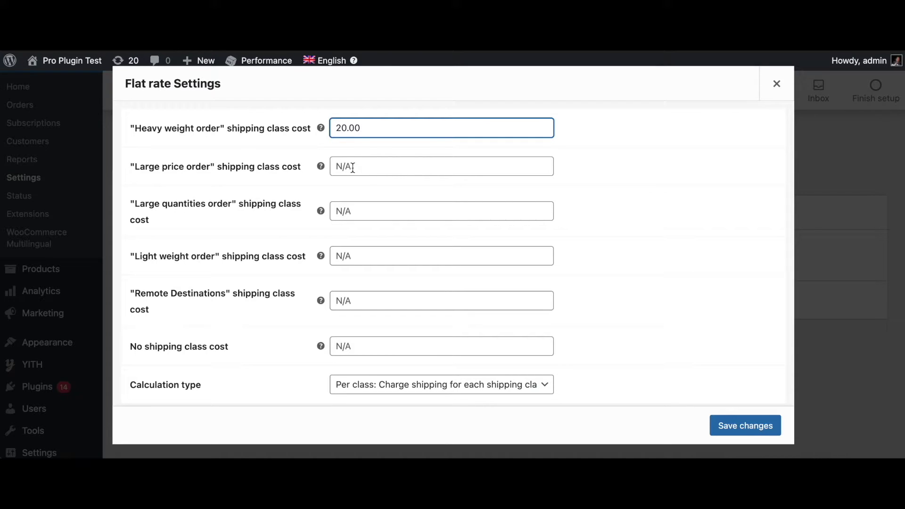
pyautogui.click(353, 168)
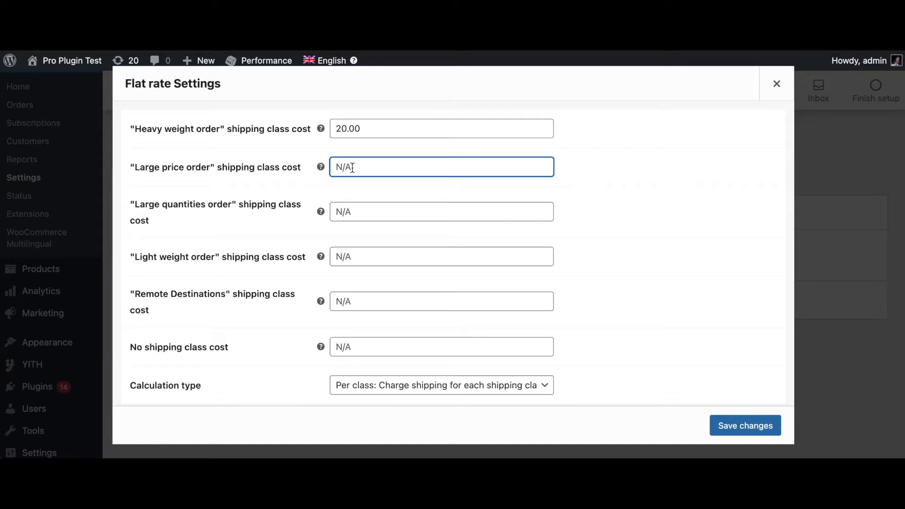
pyautogui.write('10.00')
pyautogui.click(364, 216)
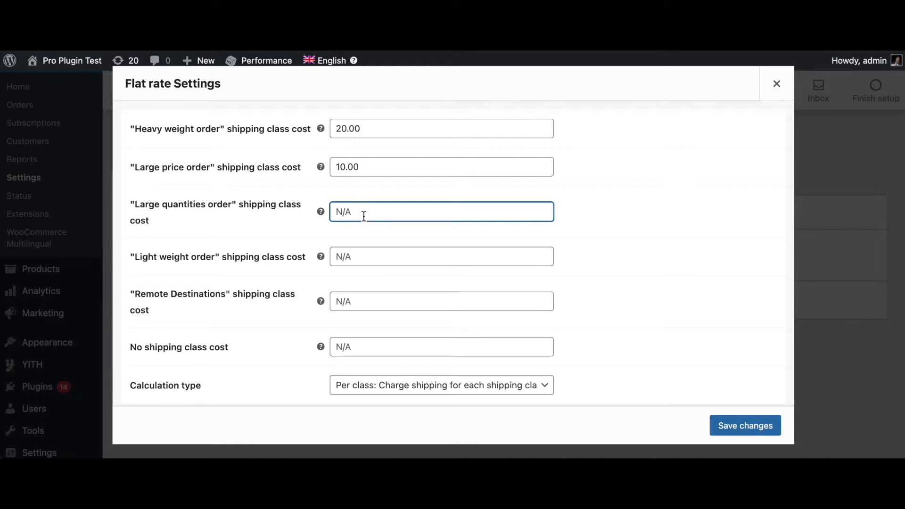
pyautogui.write('12')
pyautogui.click(360, 255)
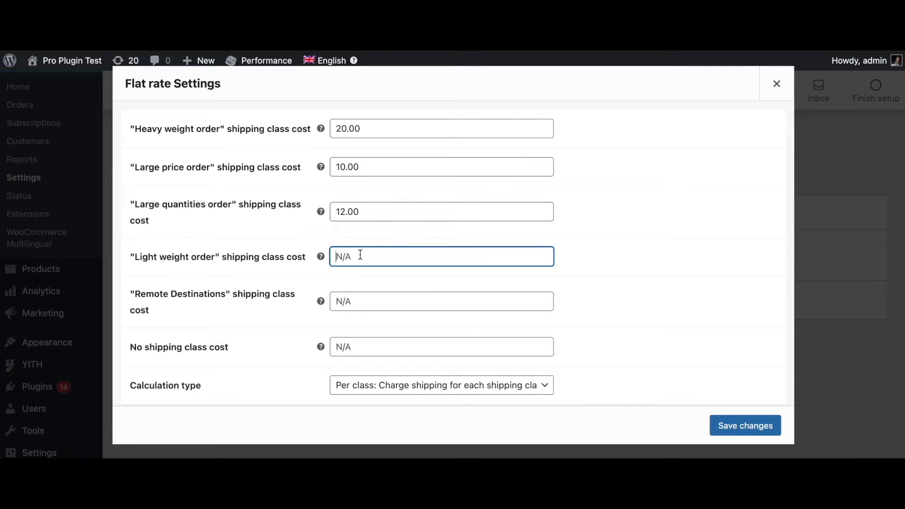
pyautogui.write('5.')
pyautogui.click(362, 303)
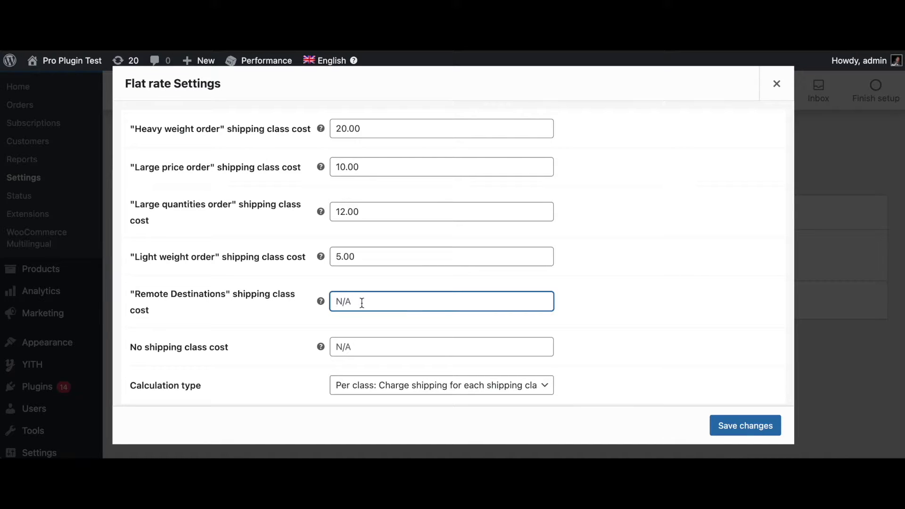
pyautogui.write('40')
# Step: Keep the calculation type on Per class and save the Flat rate settings
pyautogui.press('Tab')
pyautogui.press('Tab')
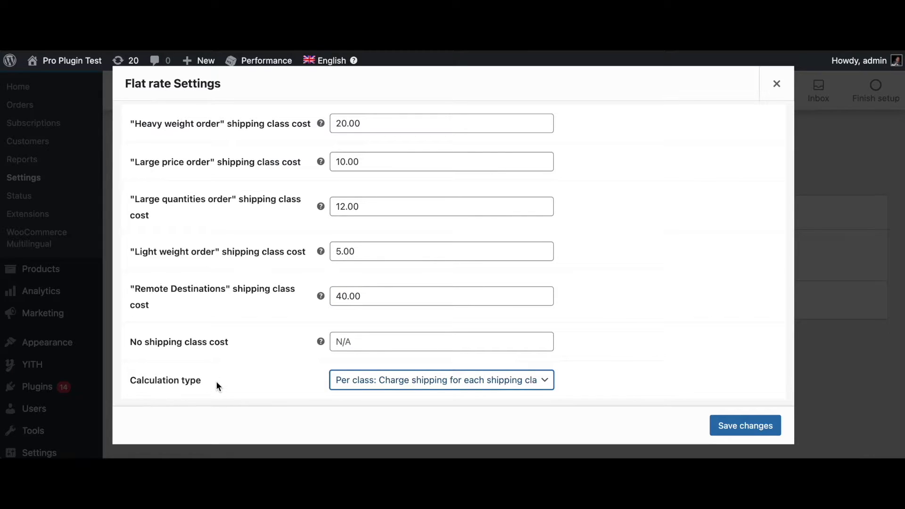
pyautogui.click(533, 380)
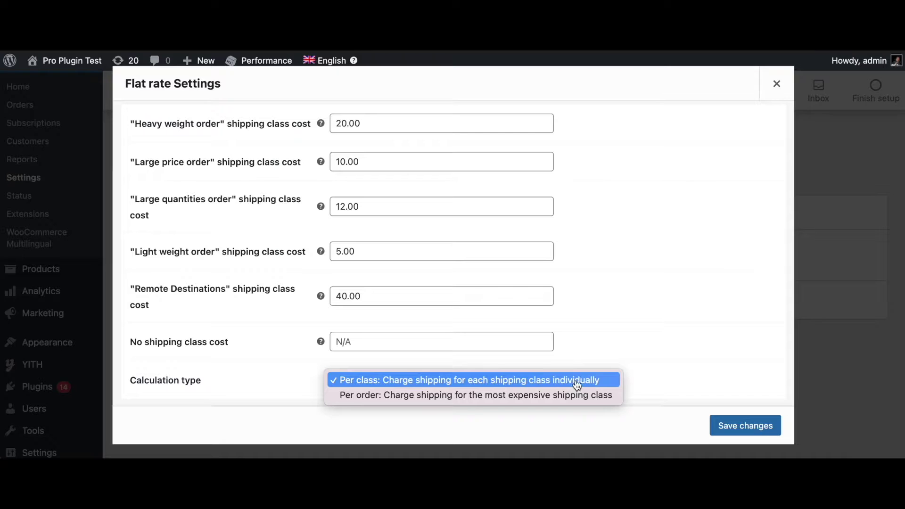
pyautogui.click(604, 328)
pyautogui.scroll(5, 604, 329)
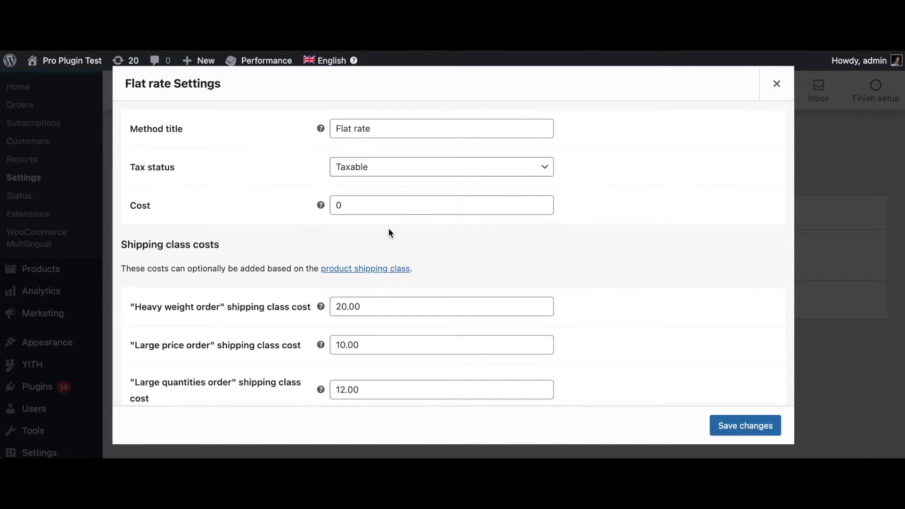
pyautogui.click(744, 426)
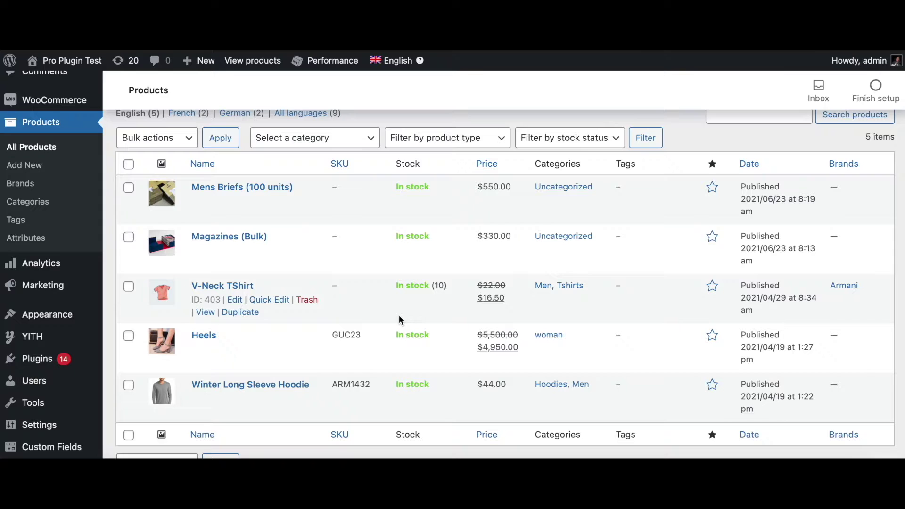
# Step: Assign the Heavy weight order shipping class to Magazines (Bulk) and update the product
pyautogui.click(211, 238)
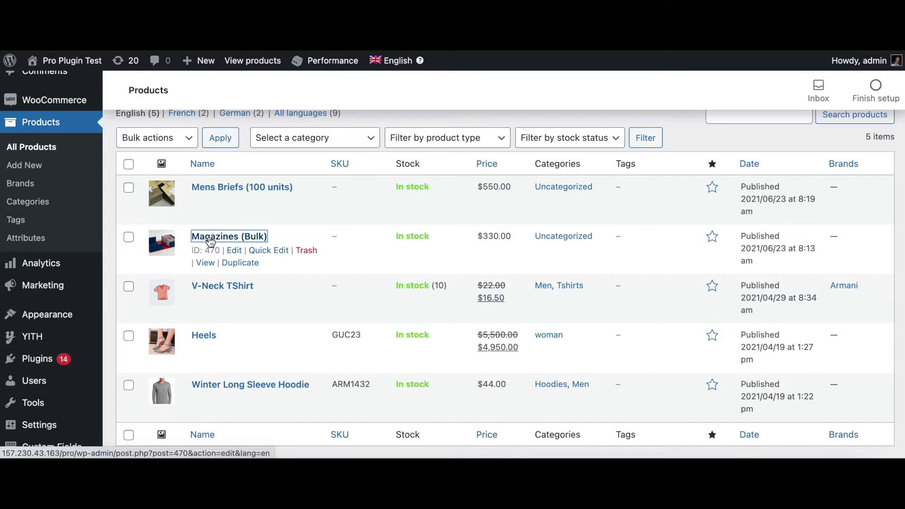
pyautogui.scroll(-4, 421, 313)
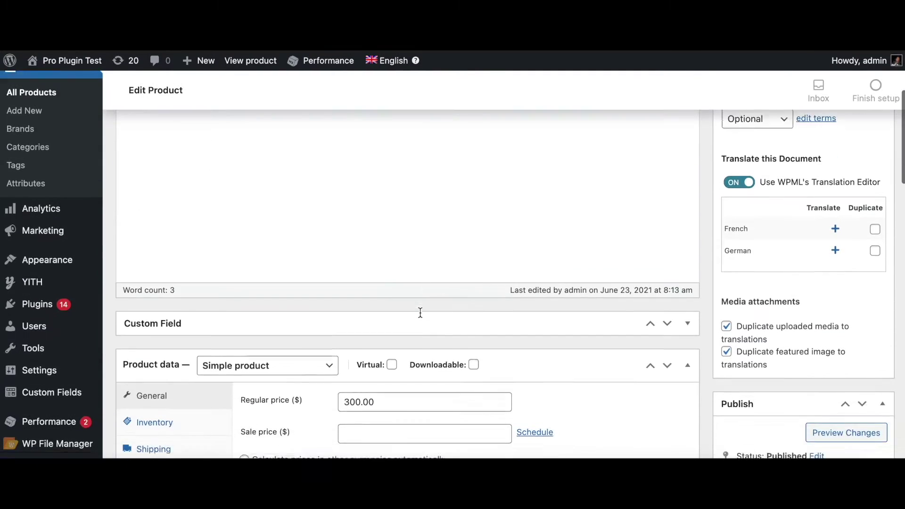
pyautogui.scroll(-4, 420, 312)
pyautogui.click(171, 260)
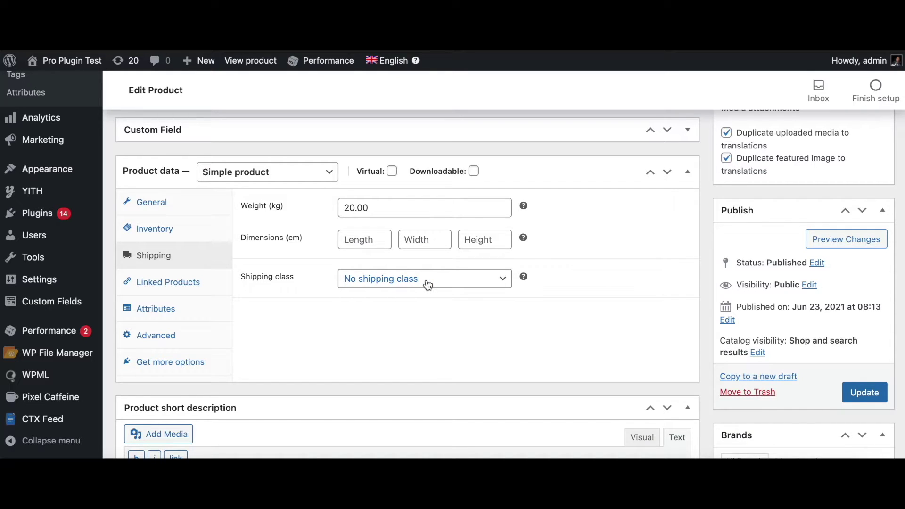
pyautogui.click(466, 282)
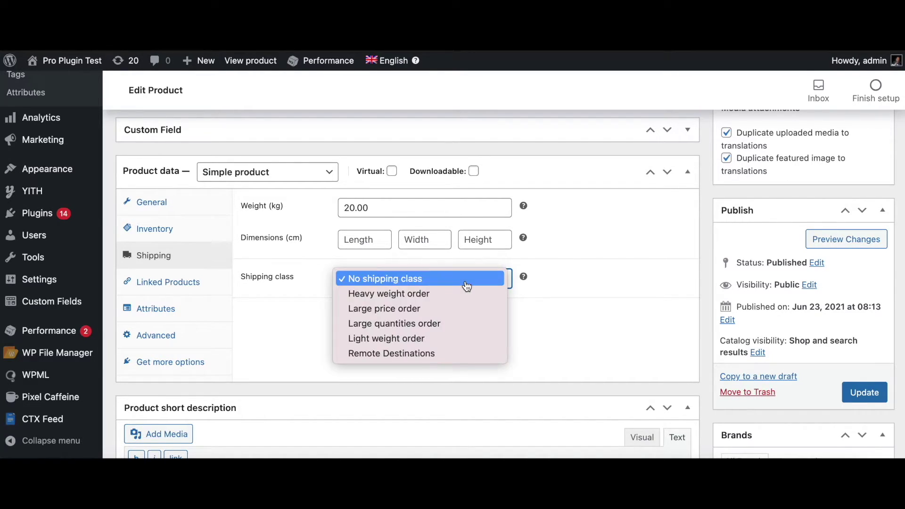
pyautogui.click(411, 297)
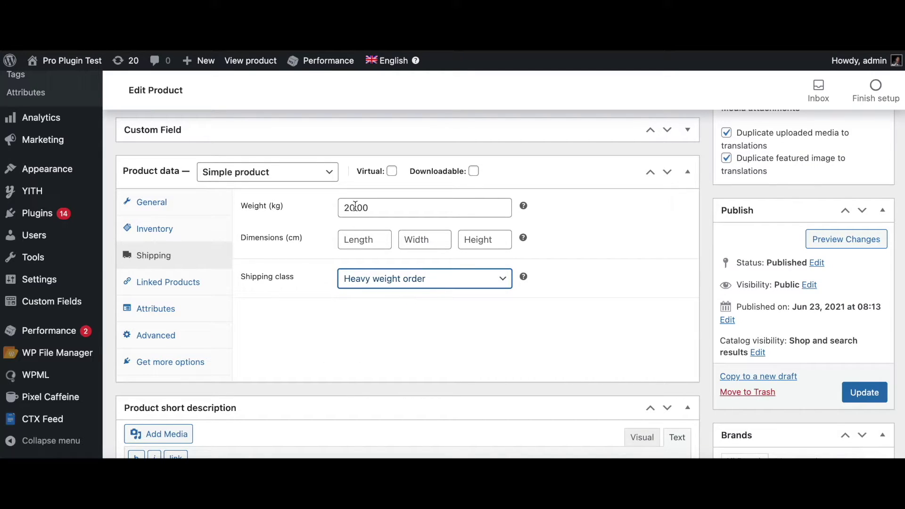
pyautogui.click(577, 294)
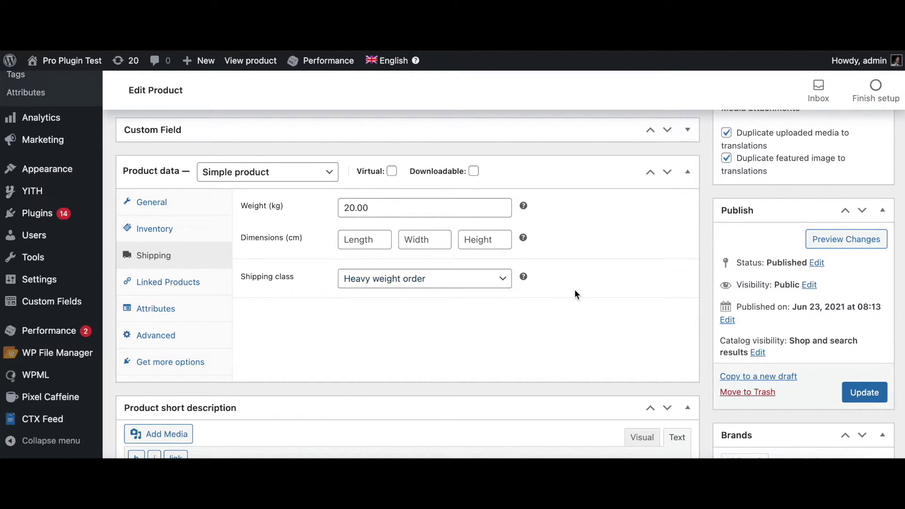
pyautogui.click(872, 394)
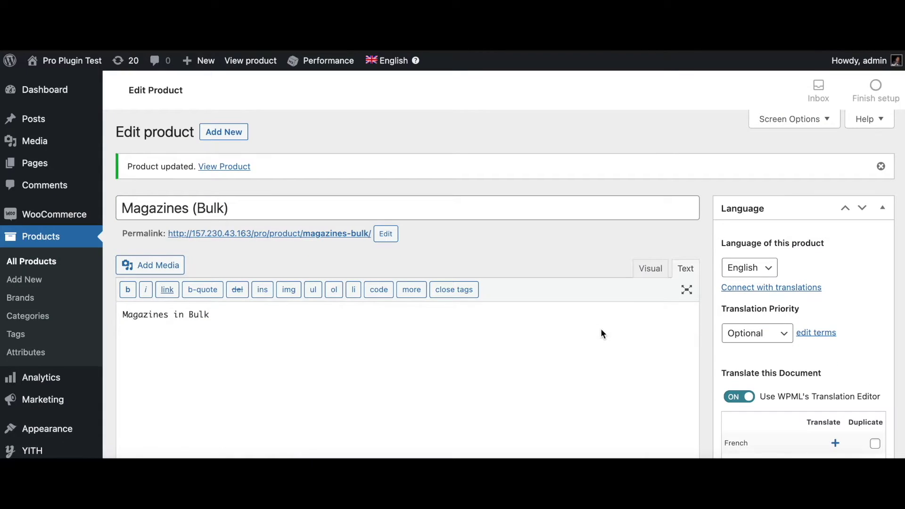
pyautogui.click(50, 242)
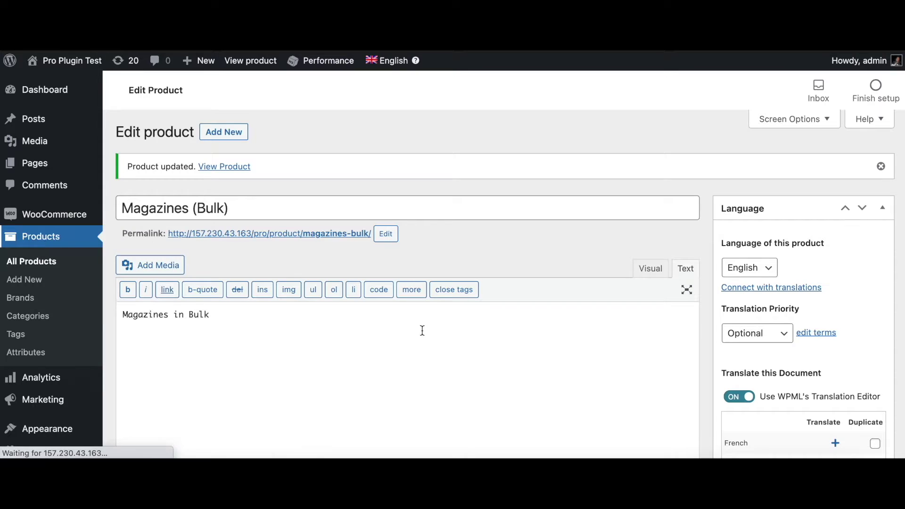
# Step: Assign the Light weight order shipping class to Winter Long Sleeve Hoodie and update it
pyautogui.scroll(-3, 423, 331)
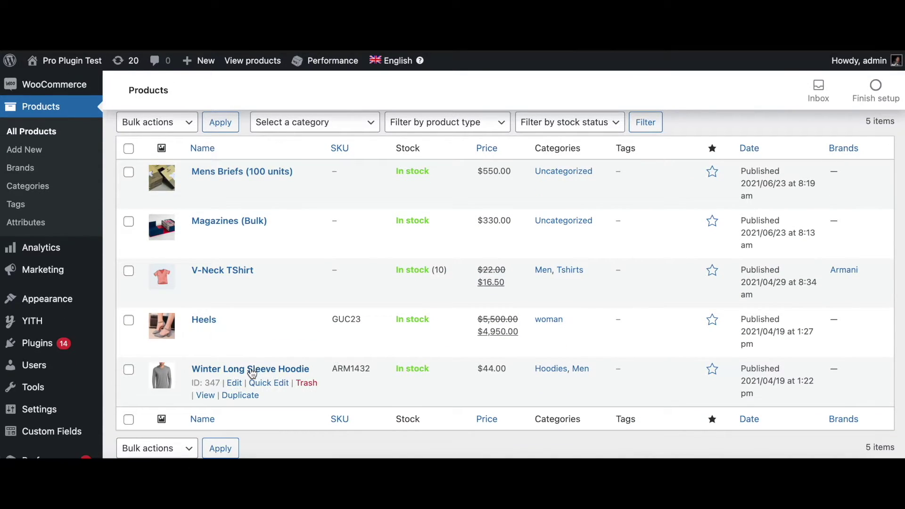
pyautogui.click(252, 371)
pyautogui.scroll(-8, 247, 345)
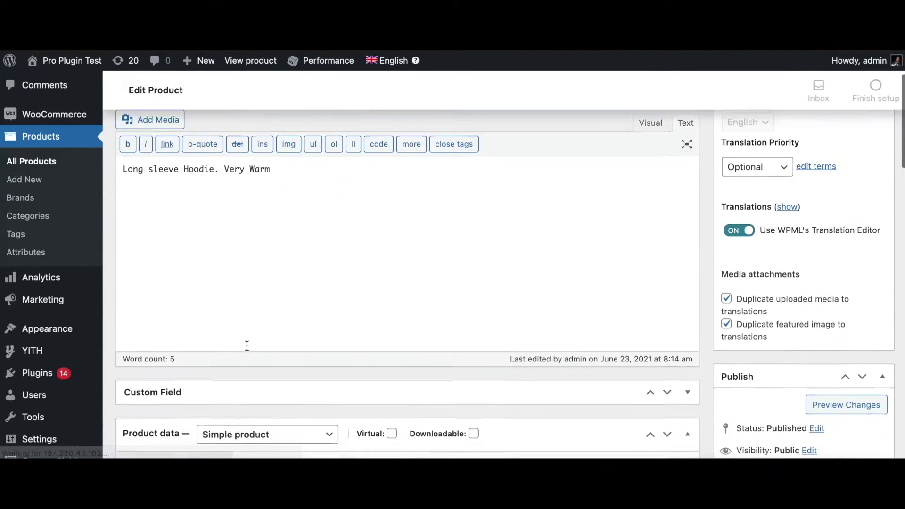
pyautogui.click(157, 220)
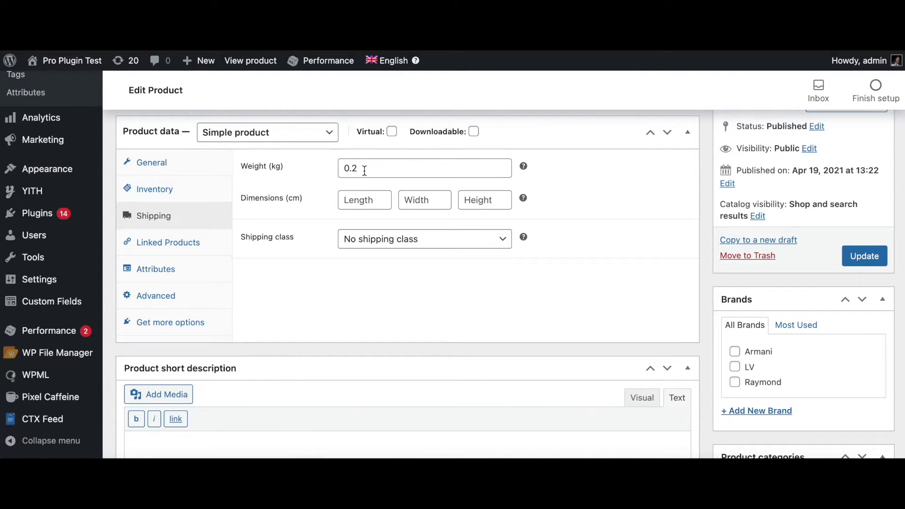
pyautogui.click(398, 239)
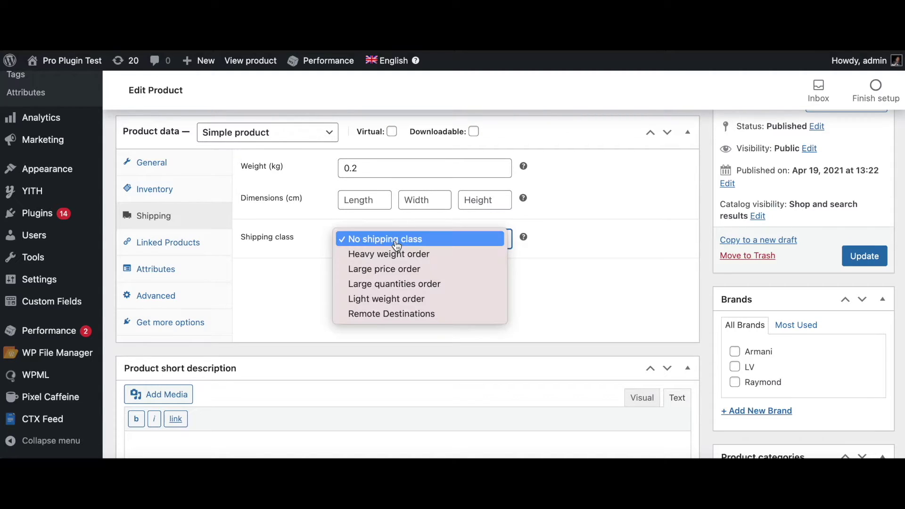
pyautogui.click(360, 301)
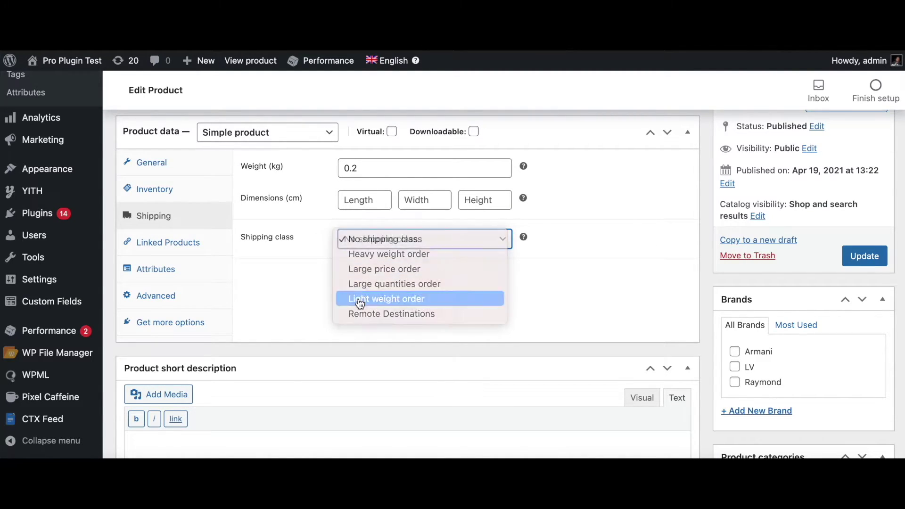
pyautogui.click(865, 256)
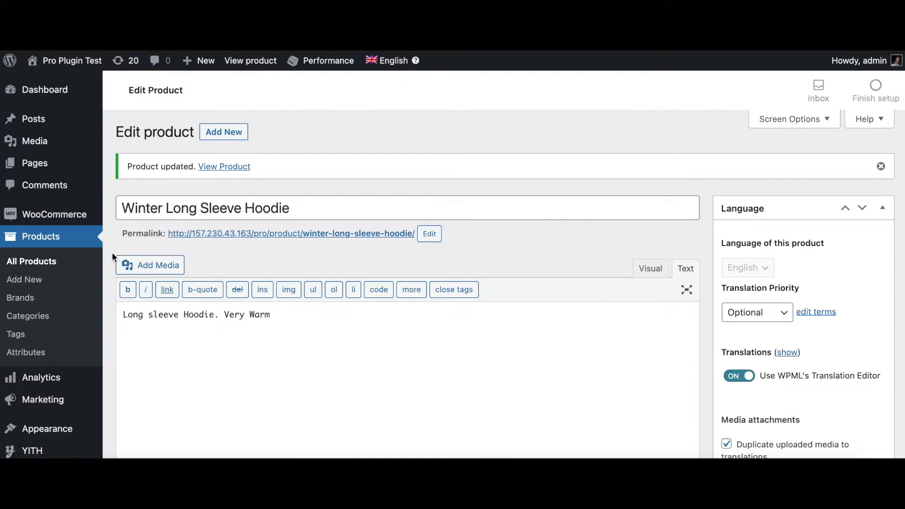
pyautogui.click(60, 240)
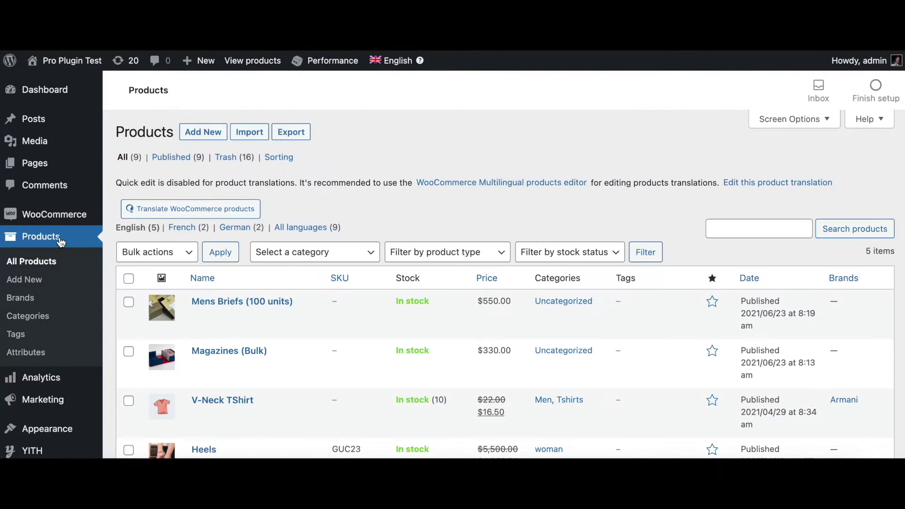
pyautogui.scroll(-1, 358, 325)
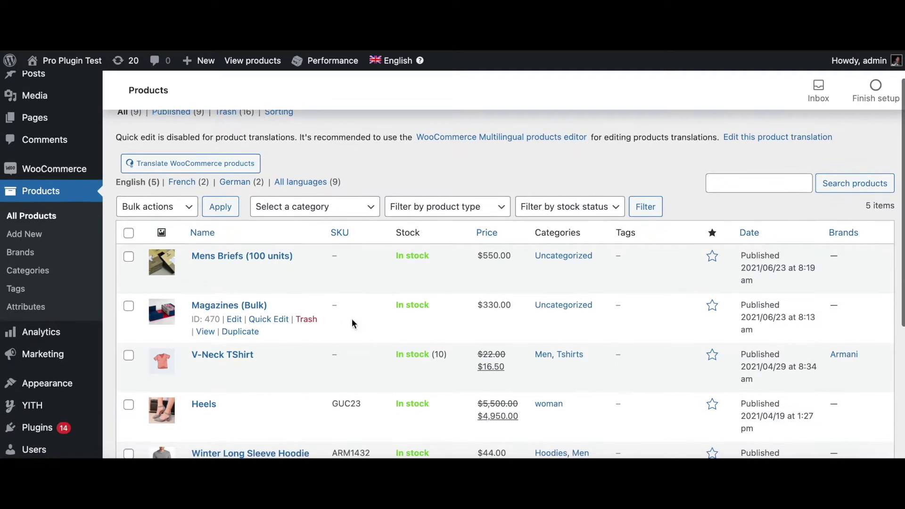
# Step: Give Mens Briefs the Large quantities order shipping class and save it
pyautogui.click(223, 260)
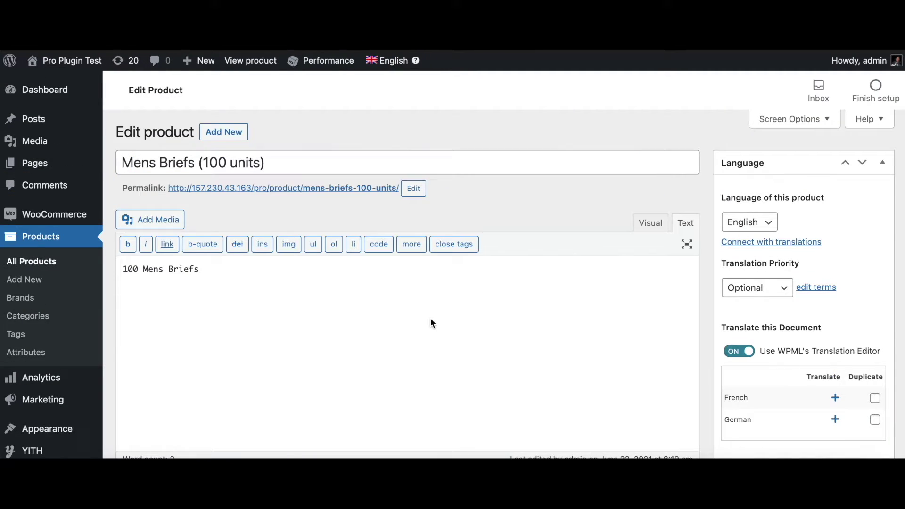
pyautogui.scroll(-10, 431, 323)
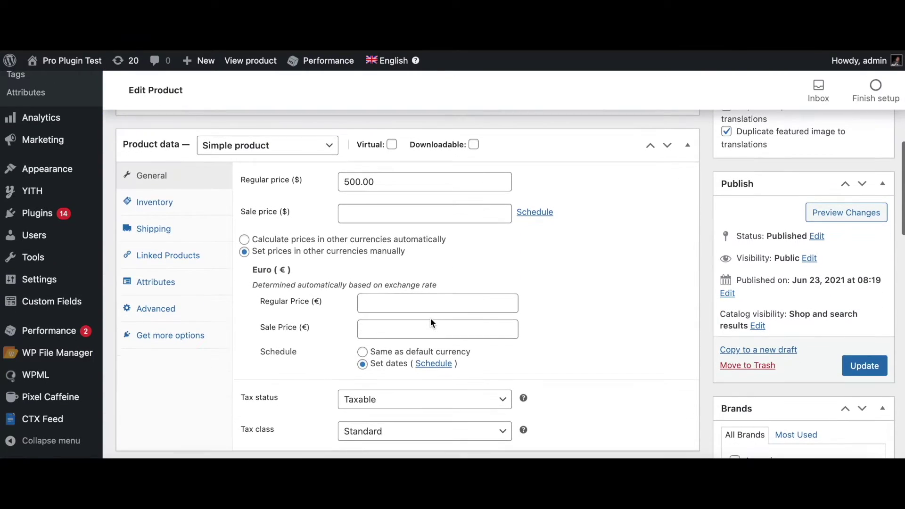
pyautogui.click(154, 229)
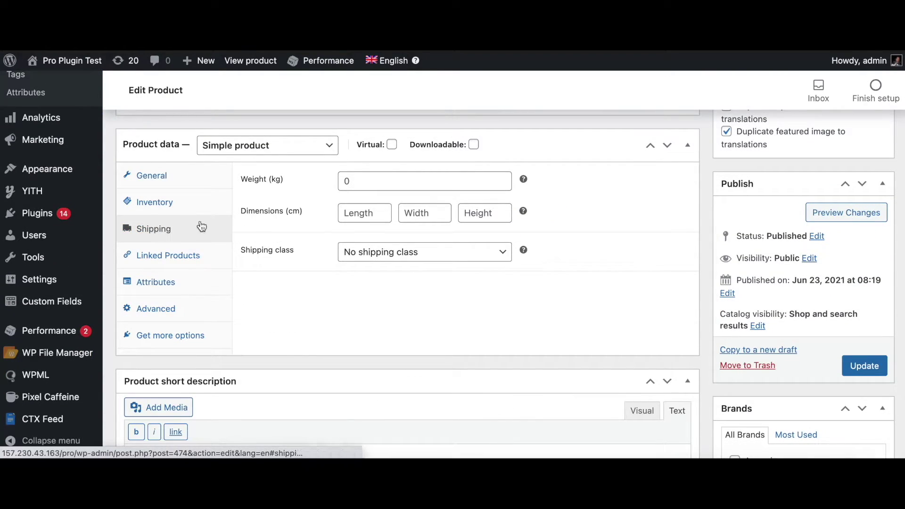
pyautogui.click(359, 257)
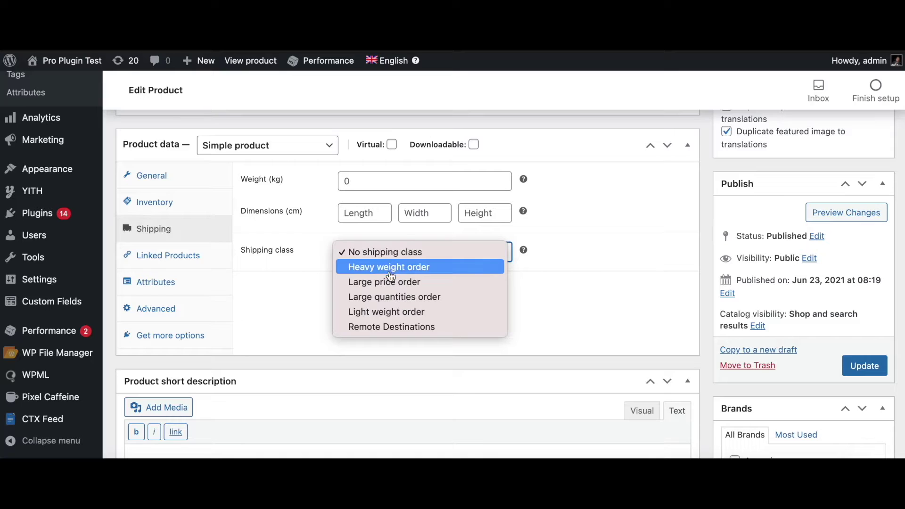
pyautogui.click(381, 297)
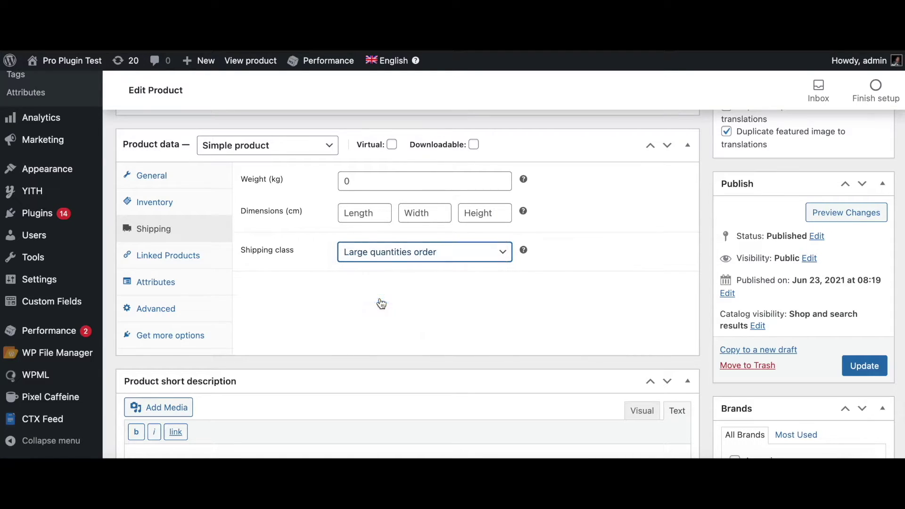
pyautogui.click(870, 366)
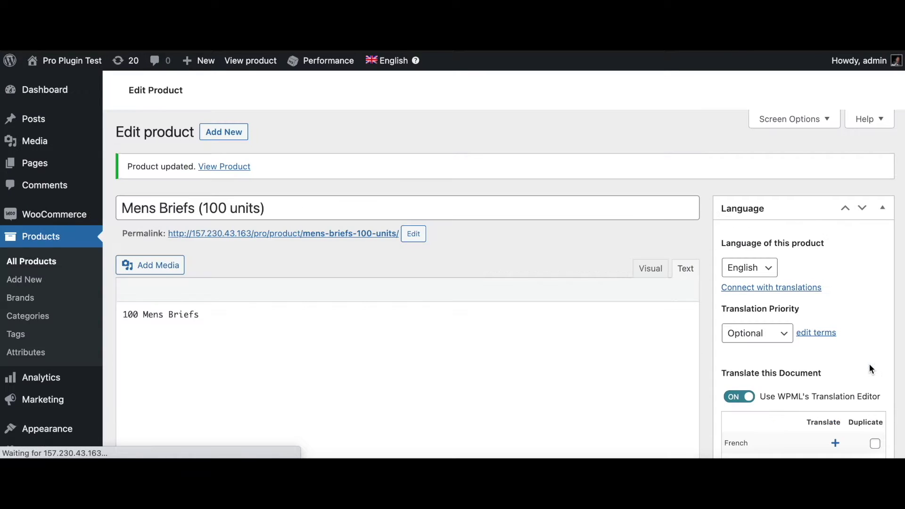
# Step: Assign the Large price order shipping class to Heels and save it
pyautogui.click(55, 238)
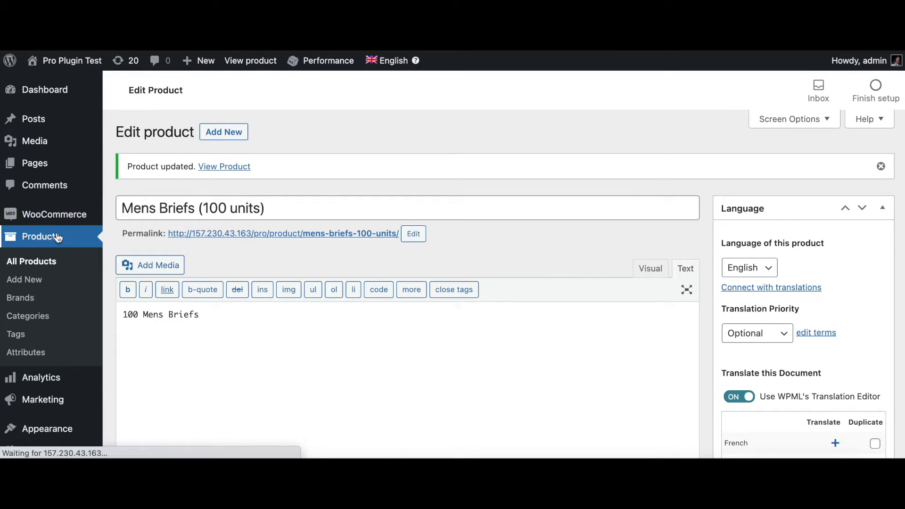
pyautogui.scroll(-3, 350, 202)
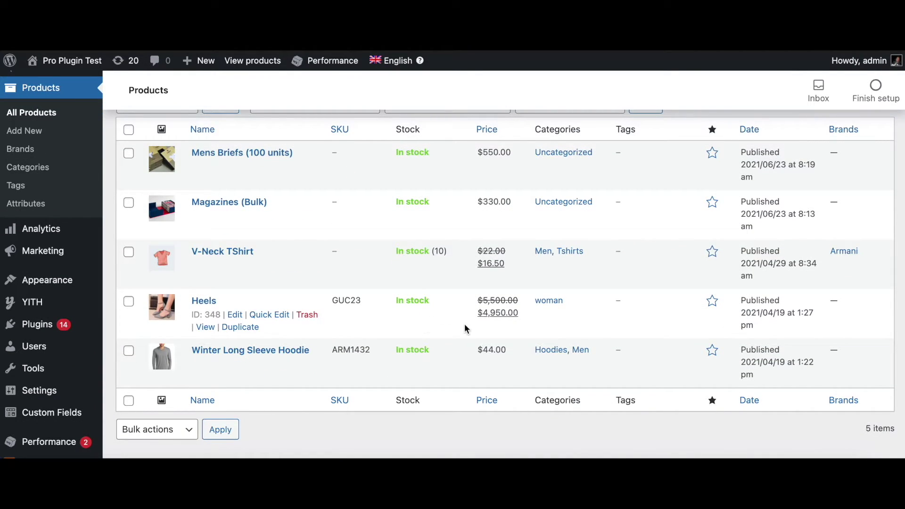
pyautogui.click(203, 301)
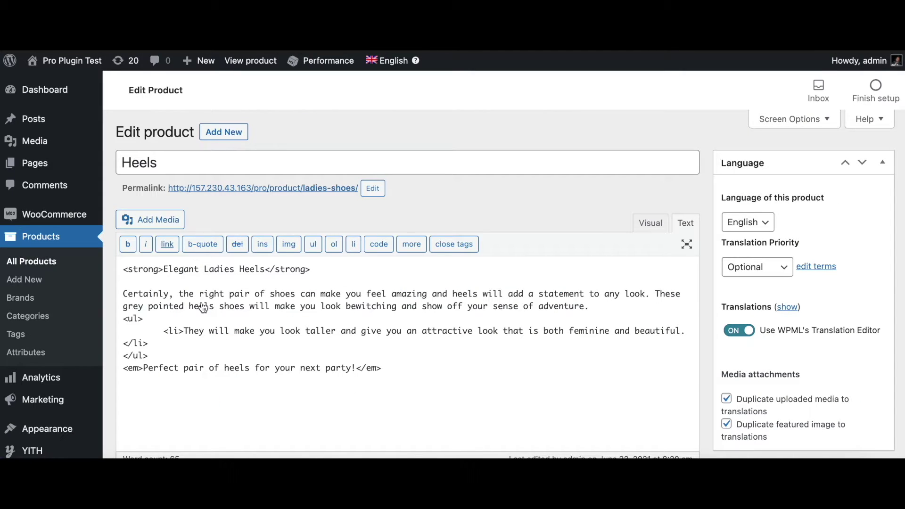
pyautogui.scroll(-6, 203, 308)
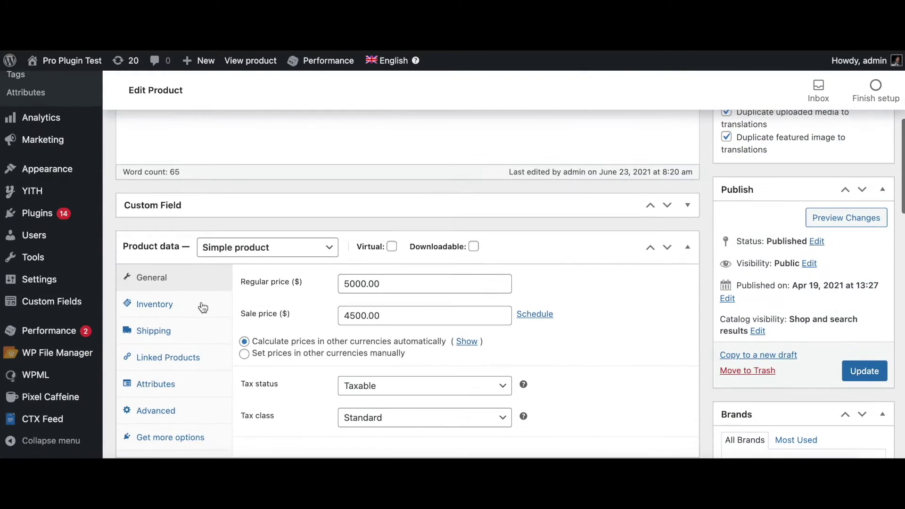
pyautogui.click(156, 336)
pyautogui.scroll(-1, 333, 387)
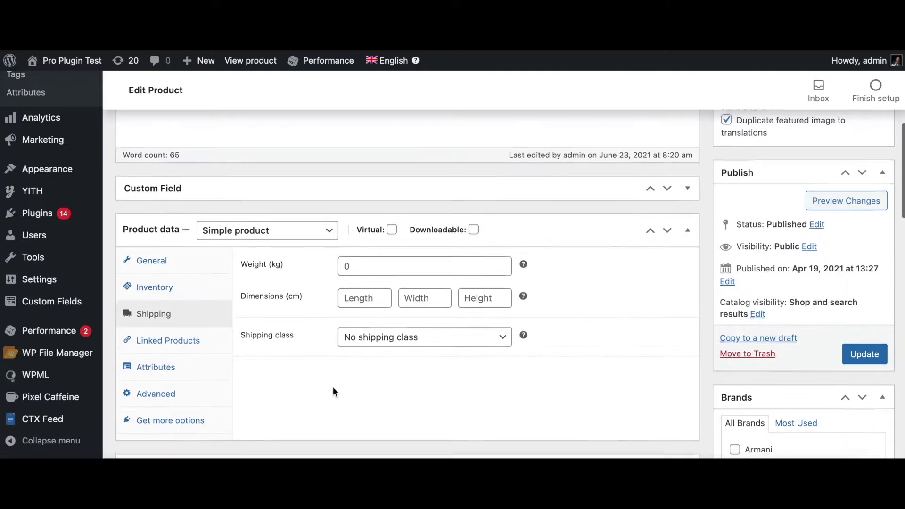
pyautogui.click(372, 330)
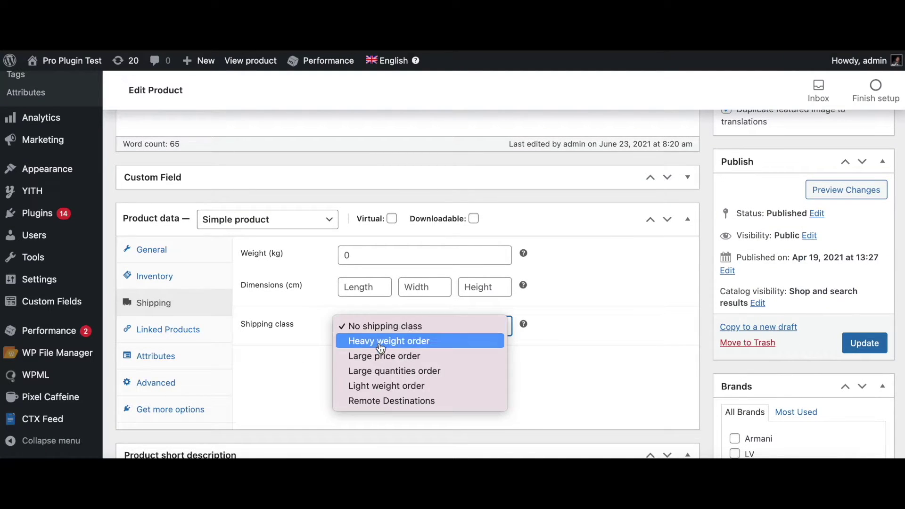
pyautogui.click(375, 361)
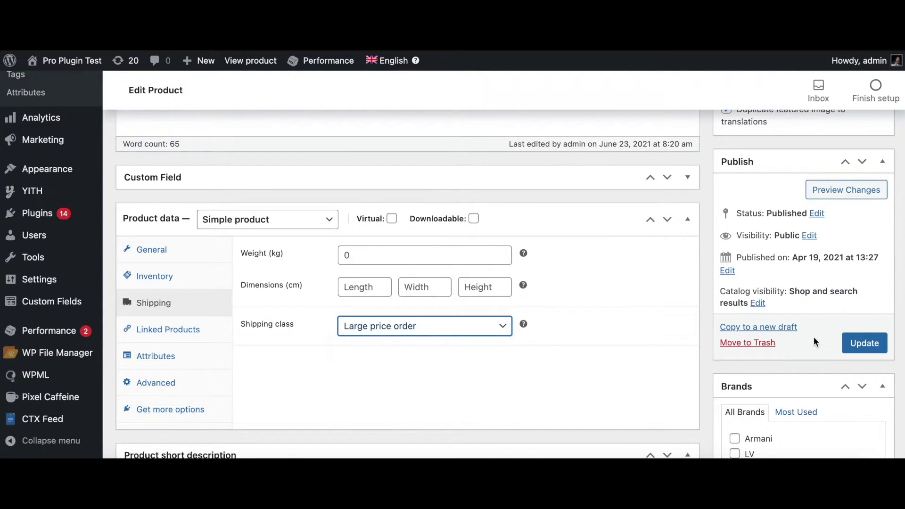
pyautogui.click(864, 347)
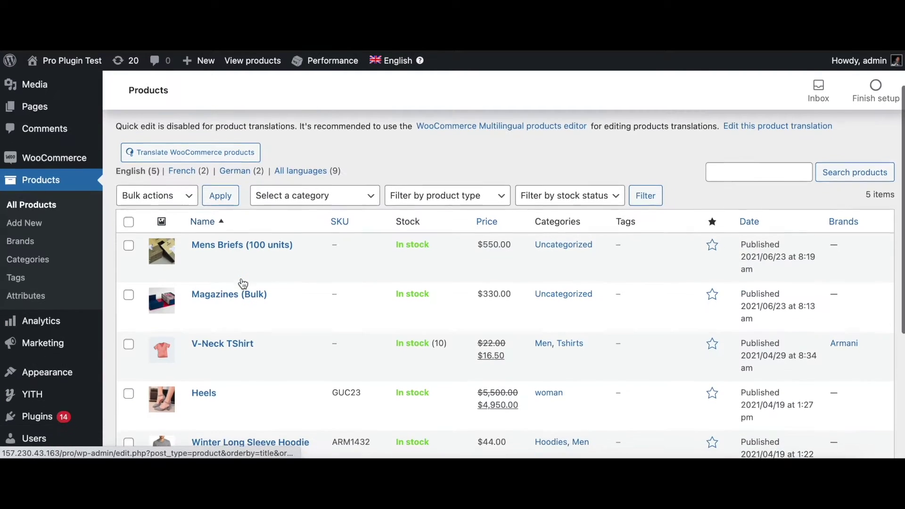
# Step: Set the V-Neck TShirt's shipping class to Remote Destinations and update the product
pyautogui.scroll(-2, 242, 283)
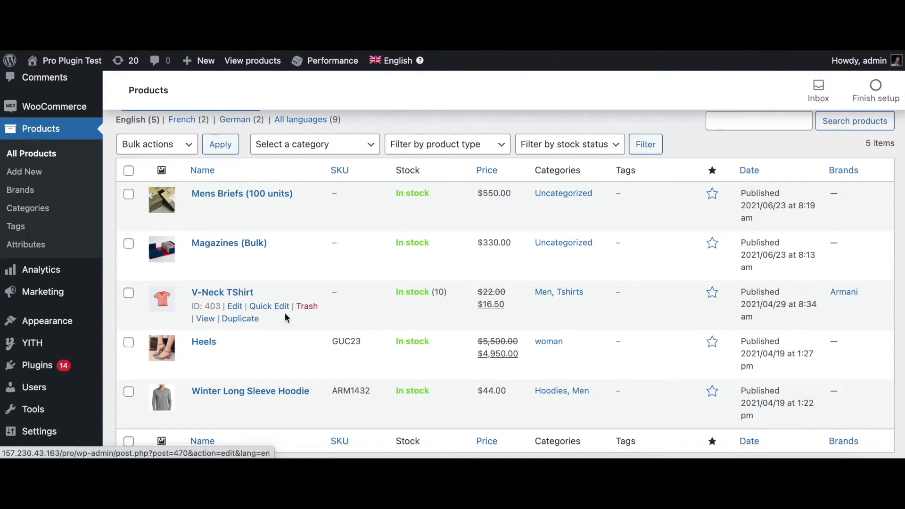
pyautogui.click(228, 293)
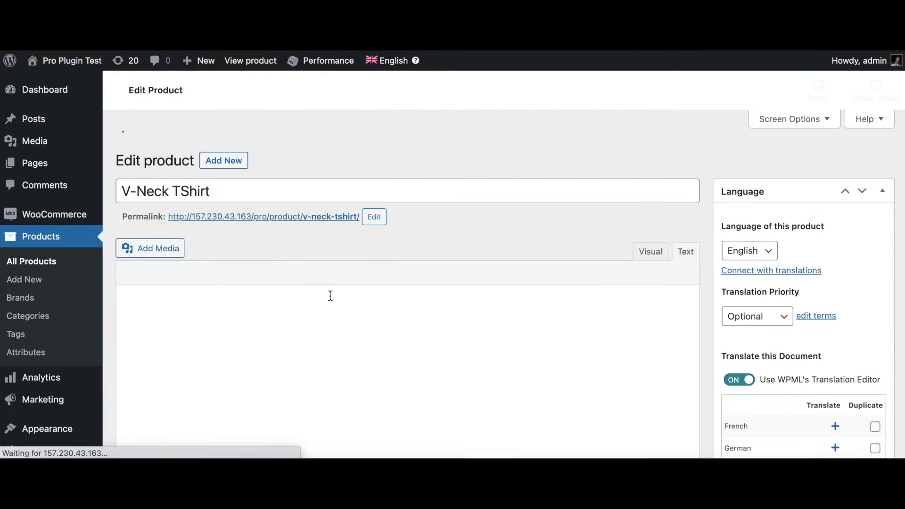
pyautogui.scroll(-1, 330, 295)
pyautogui.scroll(-5, 330, 296)
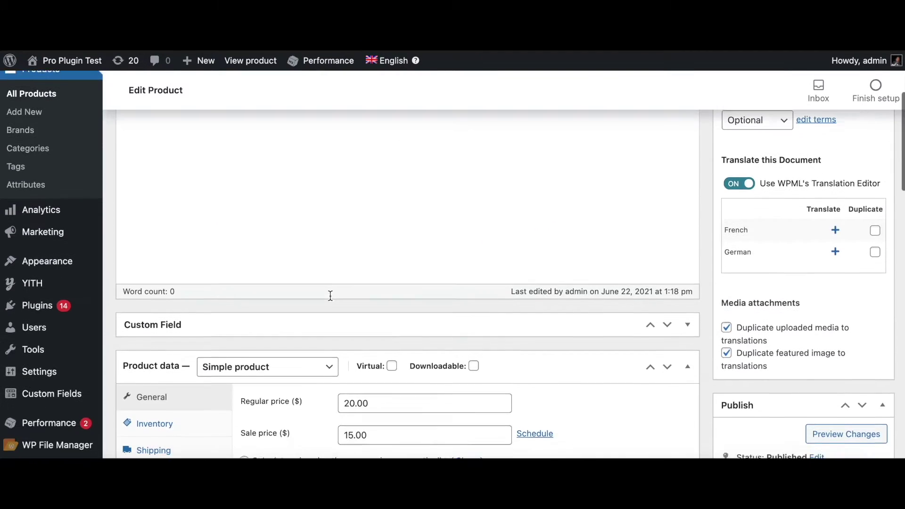
pyautogui.click(147, 325)
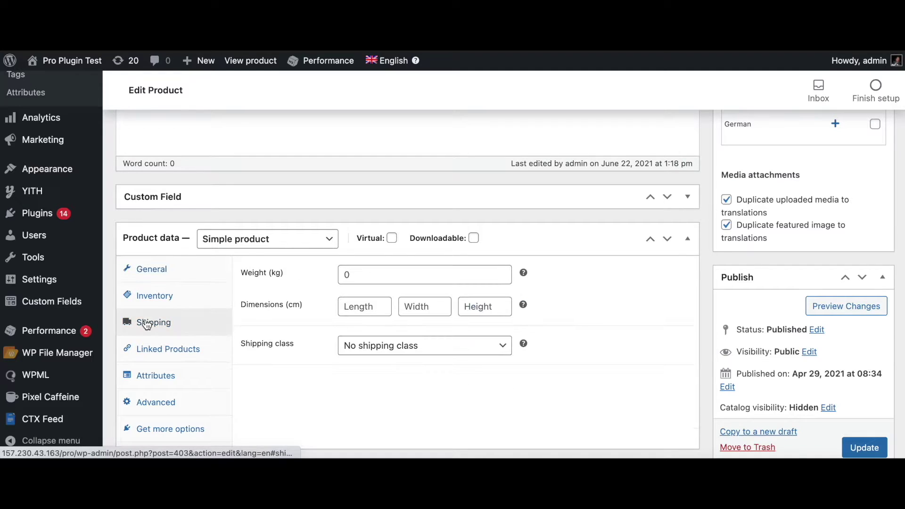
pyautogui.click(383, 345)
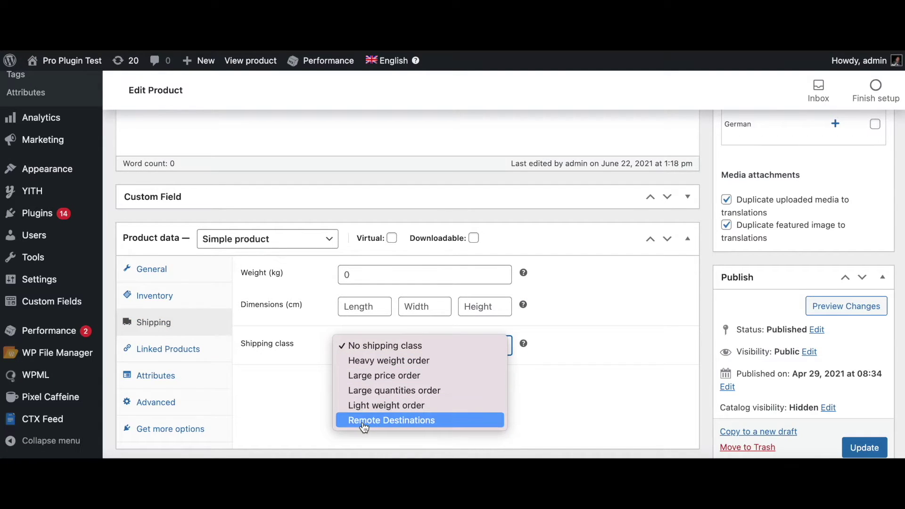
pyautogui.click(396, 421)
pyautogui.scroll(-2, 651, 397)
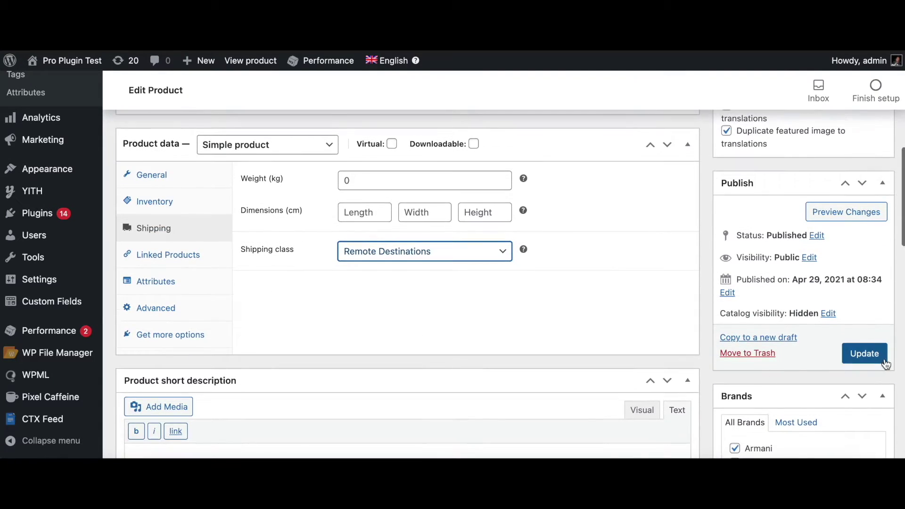
pyautogui.click(877, 358)
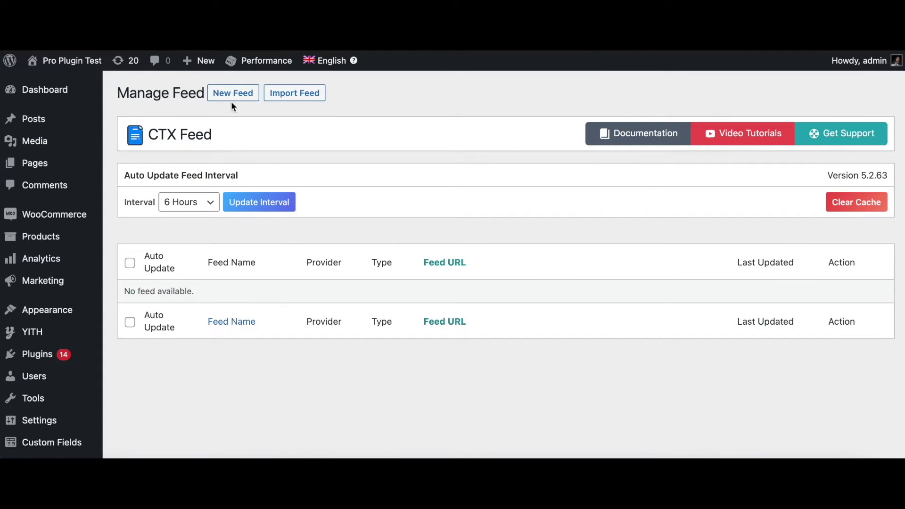
# Step: Start a new feed from the Google Shopping template with file name Shipping1
pyautogui.click(234, 96)
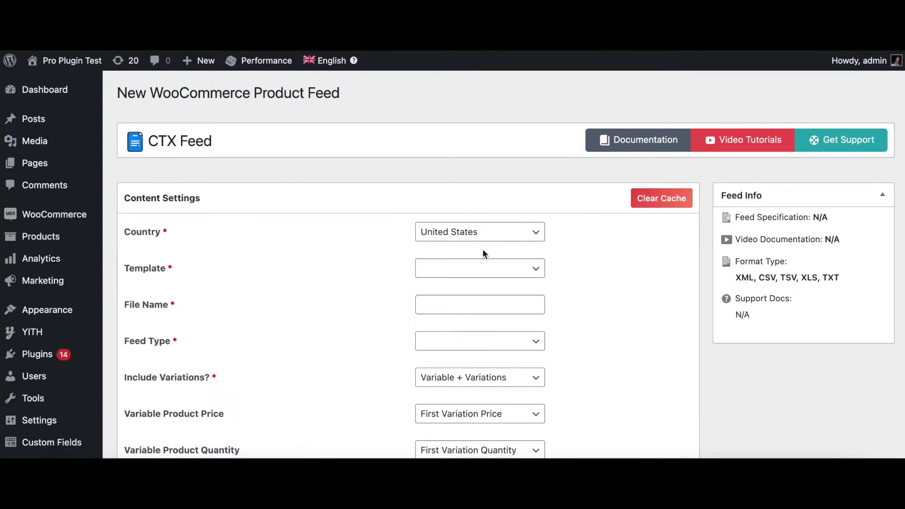
pyautogui.scroll(-2, 594, 283)
pyautogui.click(483, 212)
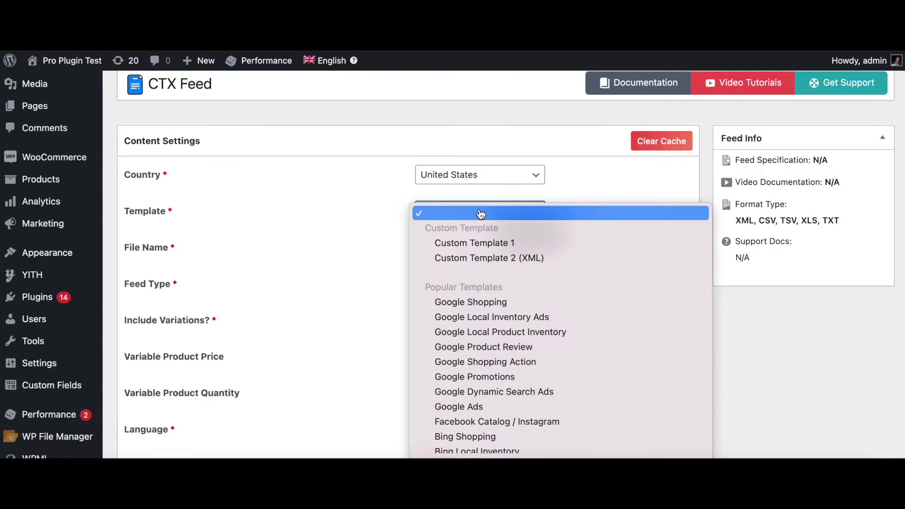
pyautogui.click(487, 308)
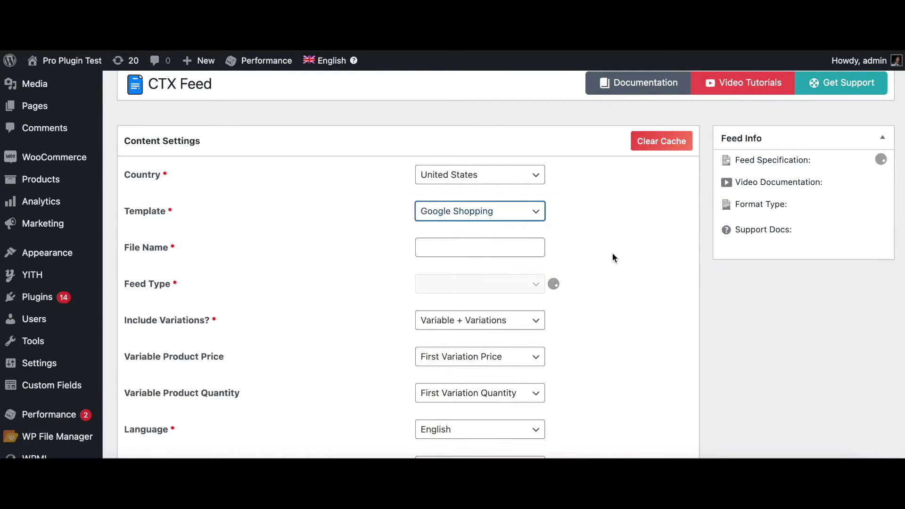
pyautogui.scroll(-3, 612, 253)
pyautogui.click(455, 149)
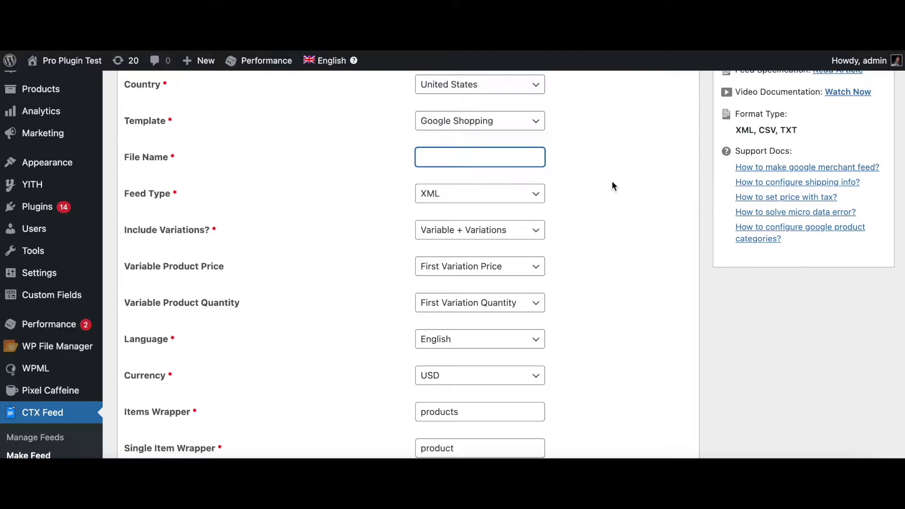
pyautogui.scroll(2, 612, 184)
pyautogui.write('Shipping1')
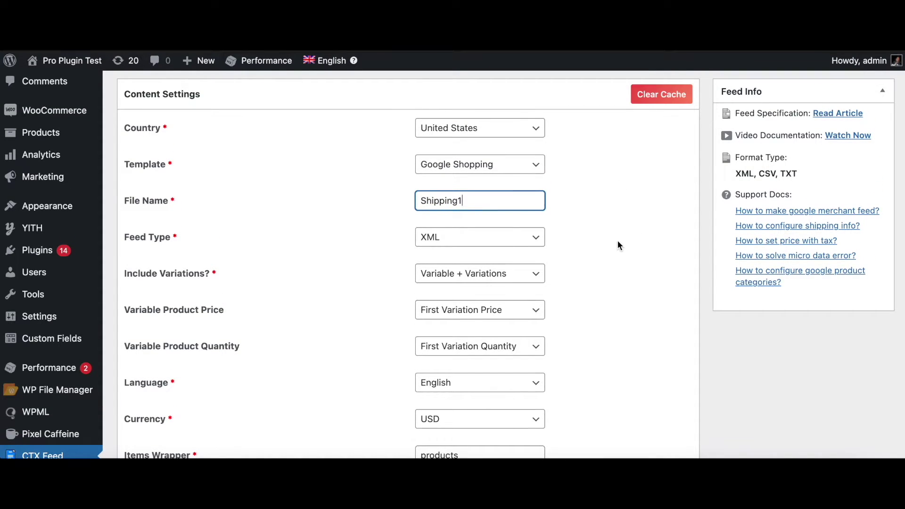
# Step: Set the feed's Google product category to Apparel & Accessories
pyautogui.scroll(-3, 618, 240)
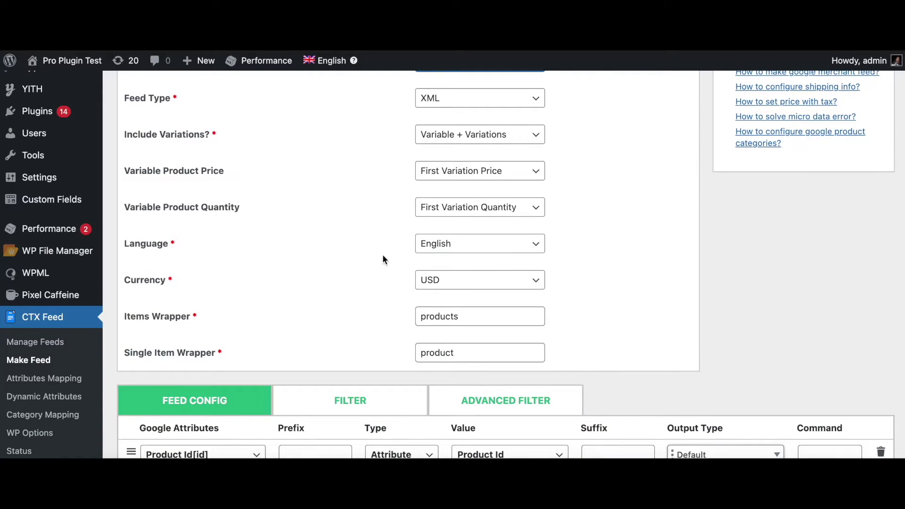
pyautogui.scroll(-3, 586, 274)
pyautogui.scroll(-5, 585, 276)
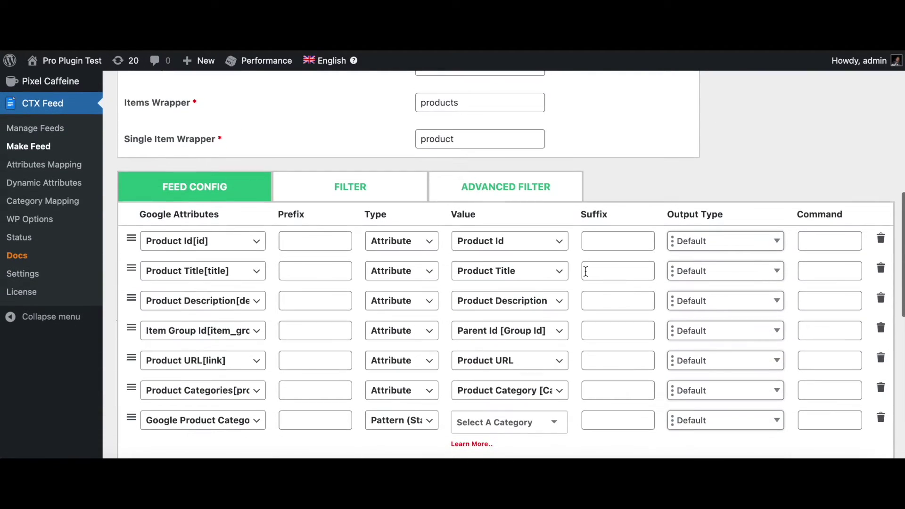
pyautogui.click(503, 281)
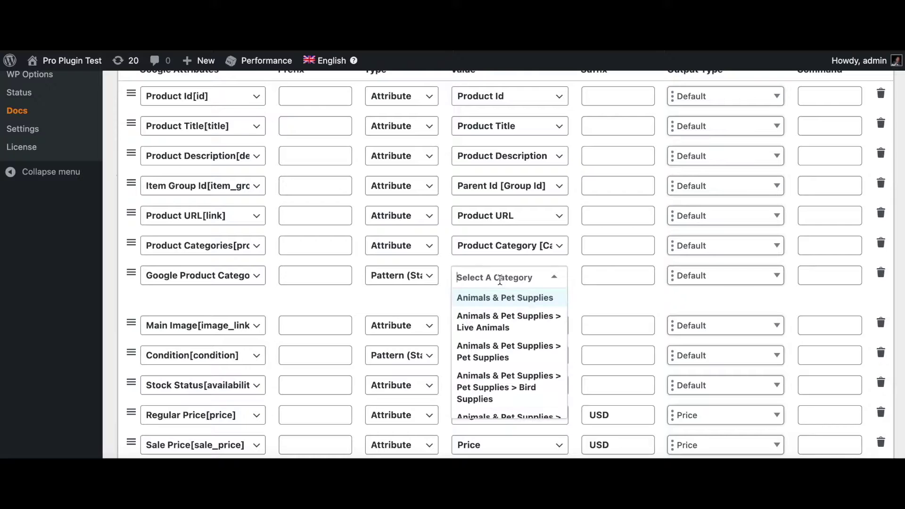
pyautogui.write('app')
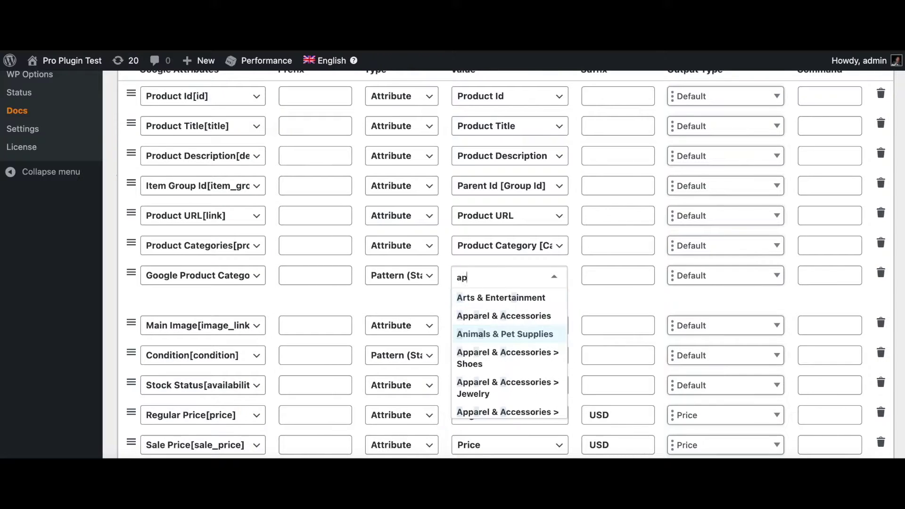
pyautogui.click(506, 297)
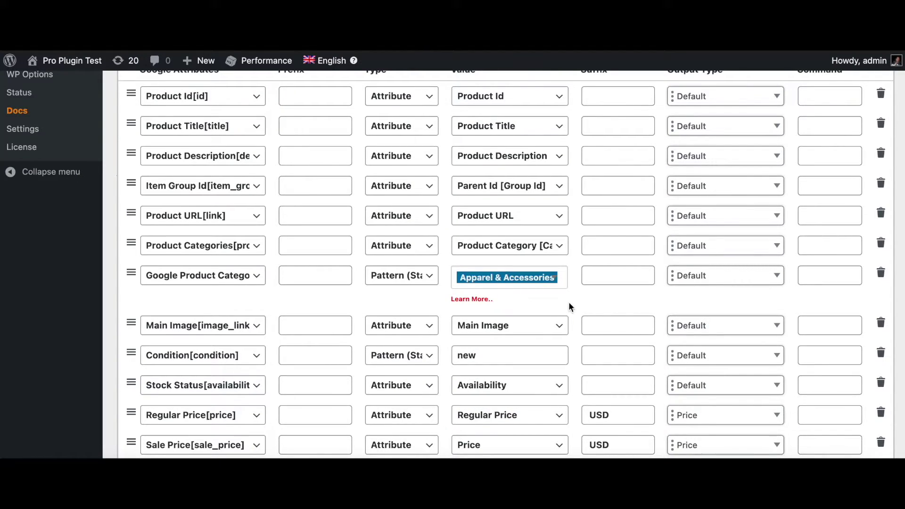
pyautogui.scroll(-2, 570, 304)
pyautogui.scroll(-5, 569, 302)
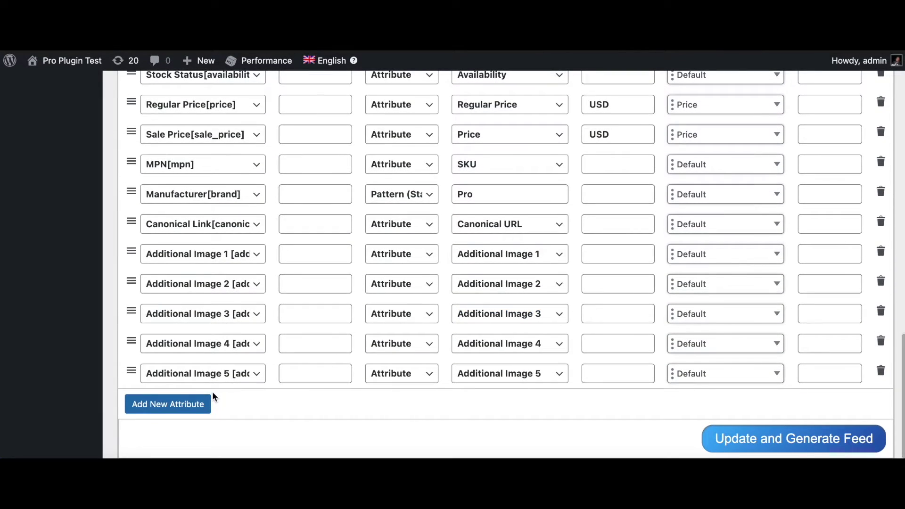
# Step: Add a Shipping Label attribute filled from the product's Shipping Class, then update and generate the feed
pyautogui.click(177, 409)
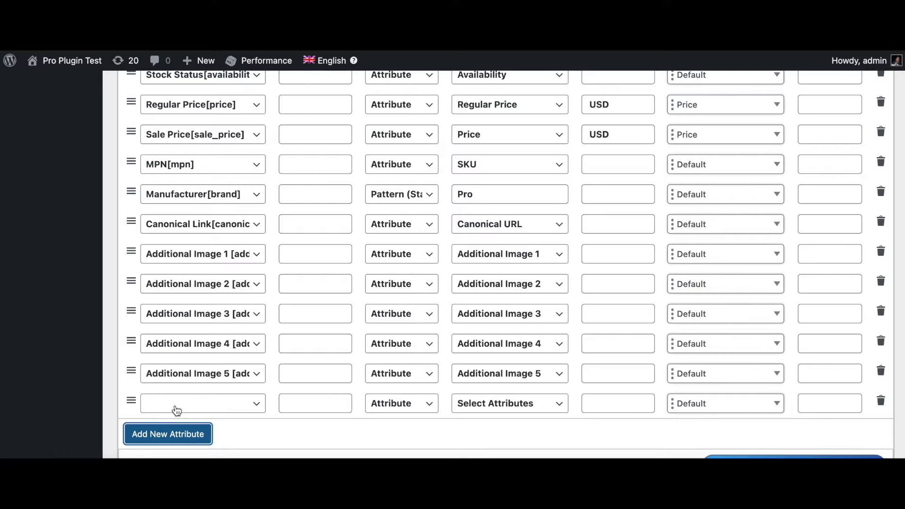
pyautogui.click(176, 408)
pyautogui.scroll(-15, 177, 409)
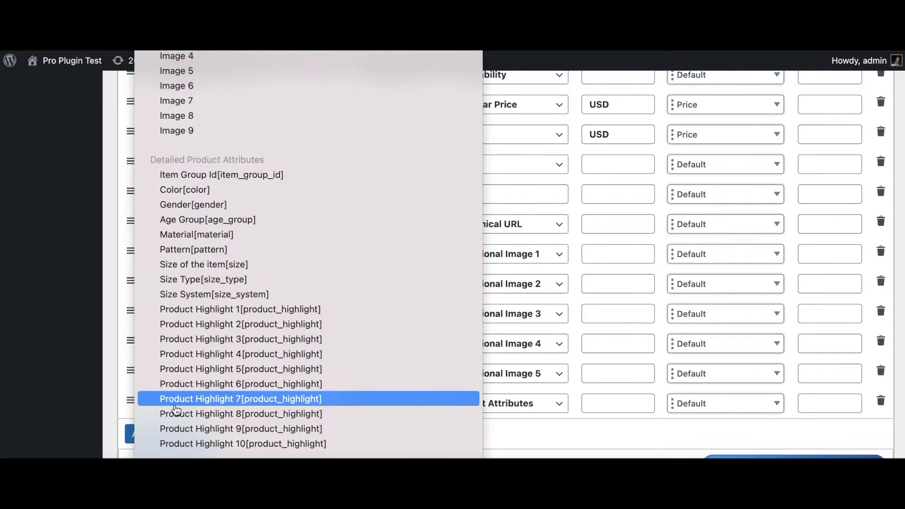
pyautogui.scroll(-5, 177, 409)
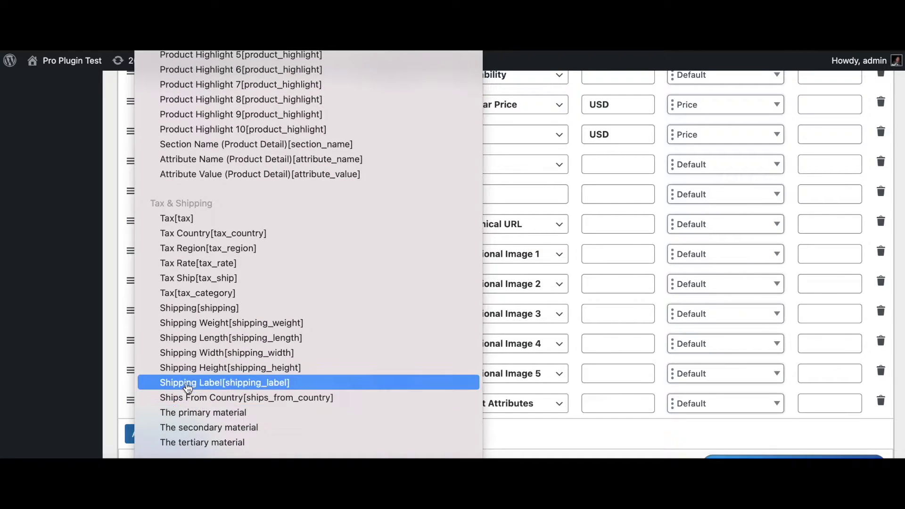
pyautogui.click(191, 383)
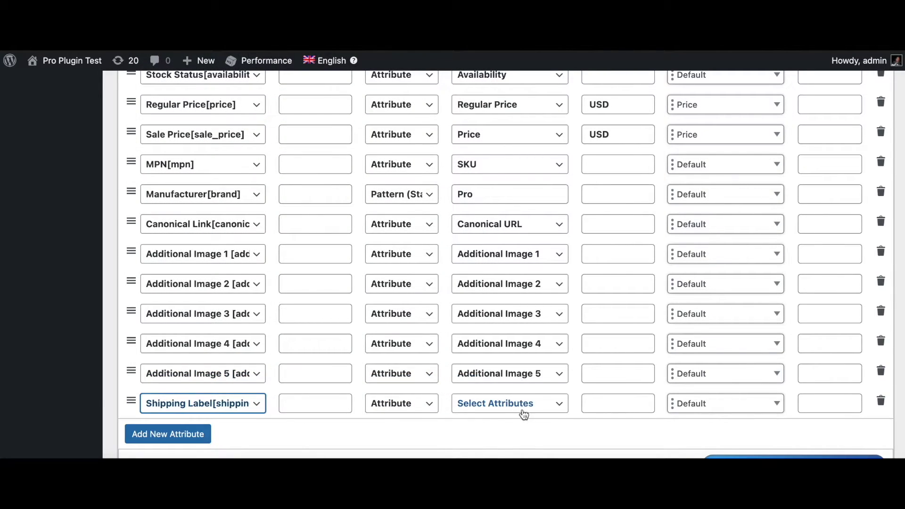
pyautogui.click(520, 406)
pyautogui.scroll(-15, 520, 408)
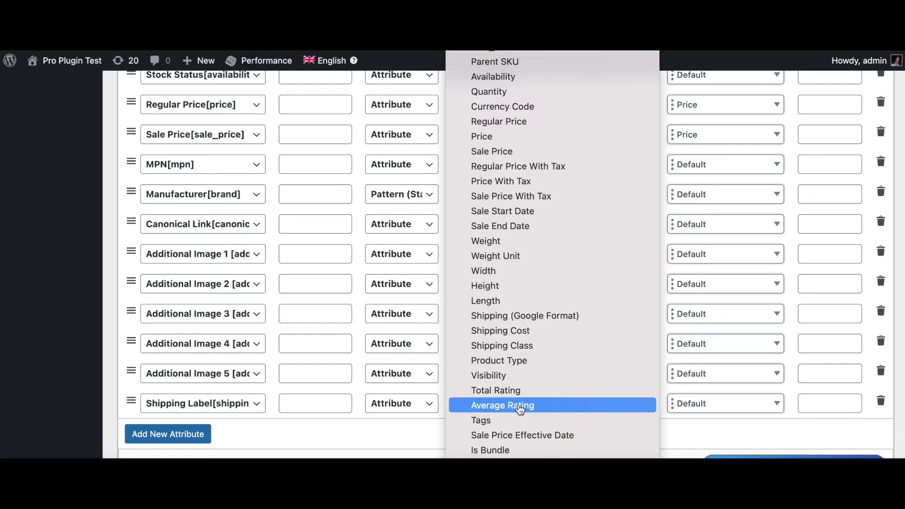
pyautogui.scroll(3, 518, 242)
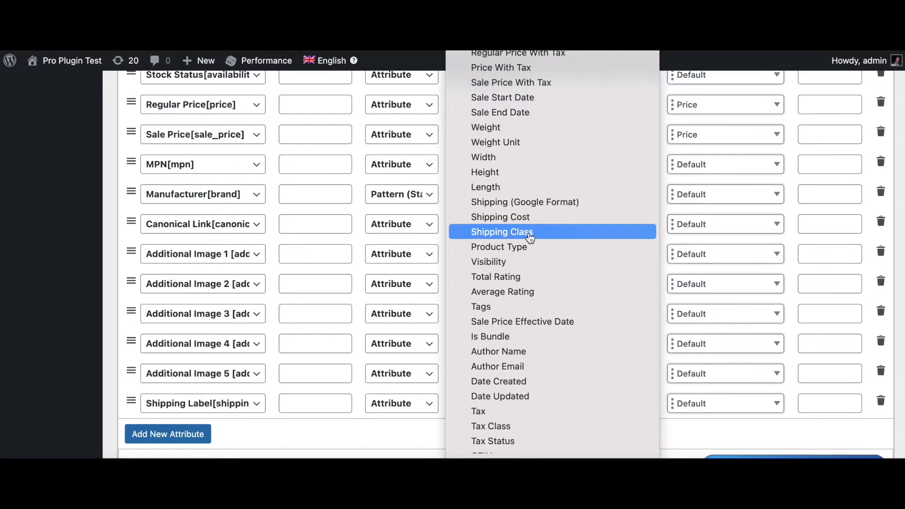
pyautogui.click(538, 238)
pyautogui.scroll(-1, 604, 429)
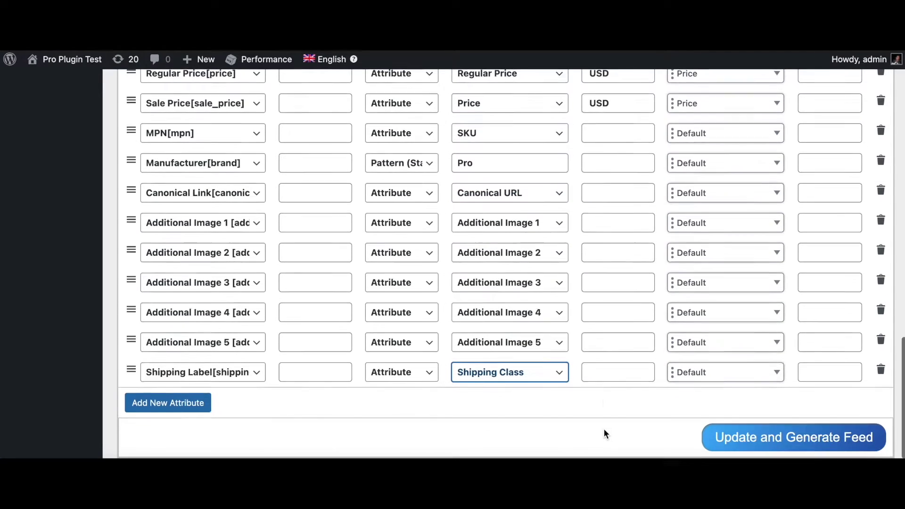
pyautogui.click(780, 441)
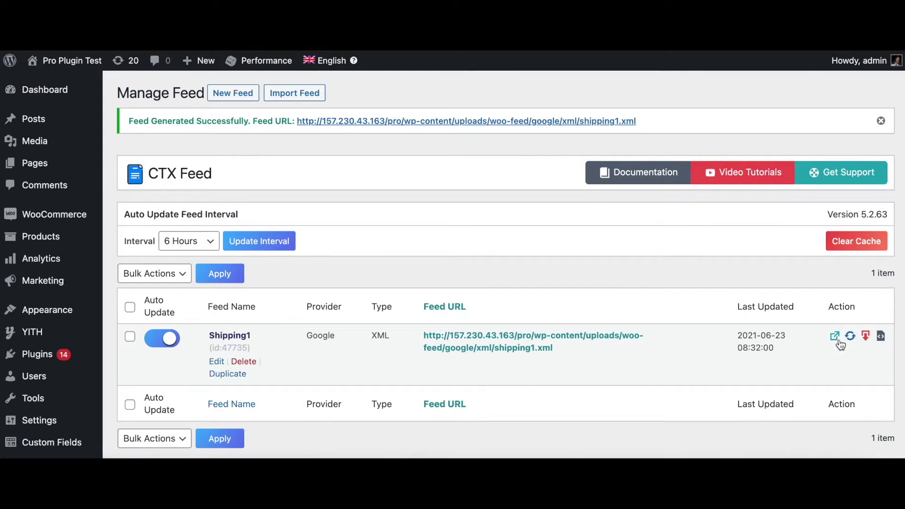
# Step: View the Shipping1 XML and highlight Mens Briefs' large_quantities_order shipping label
pyautogui.click(836, 338)
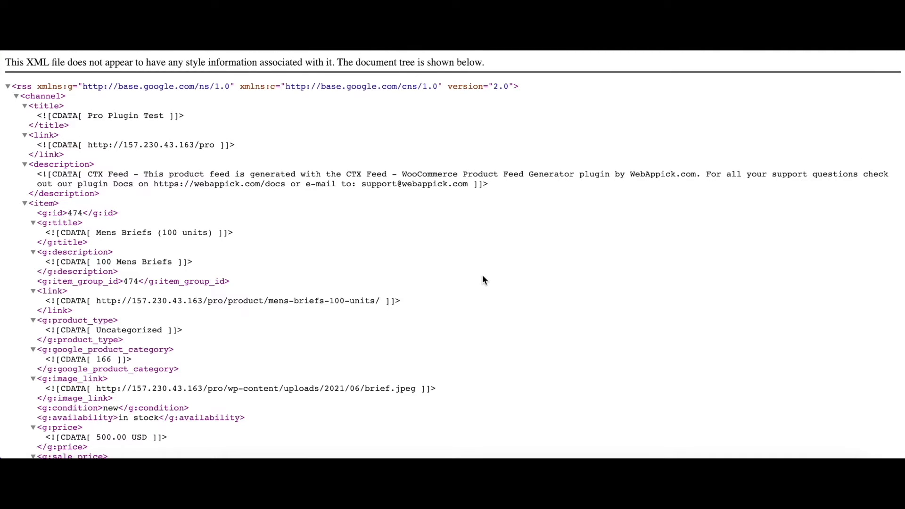
pyautogui.scroll(-5, 483, 278)
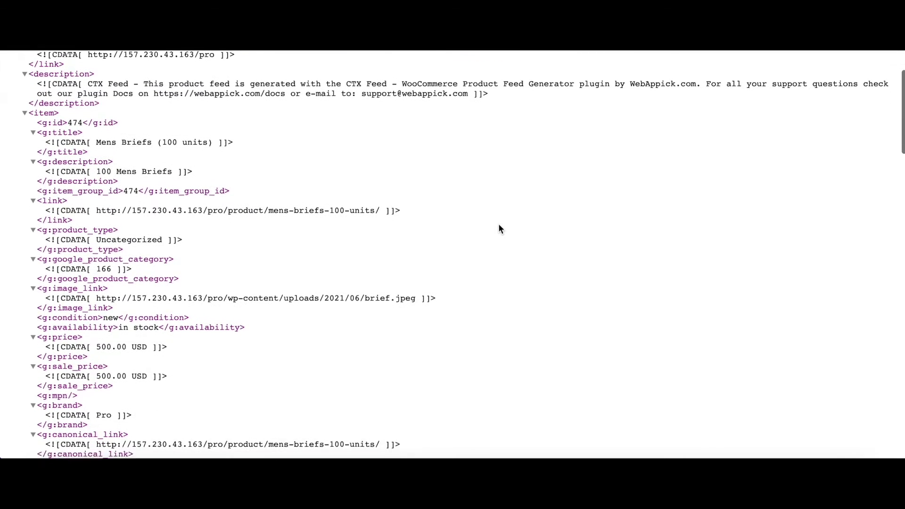
pyautogui.scroll(-4, 500, 227)
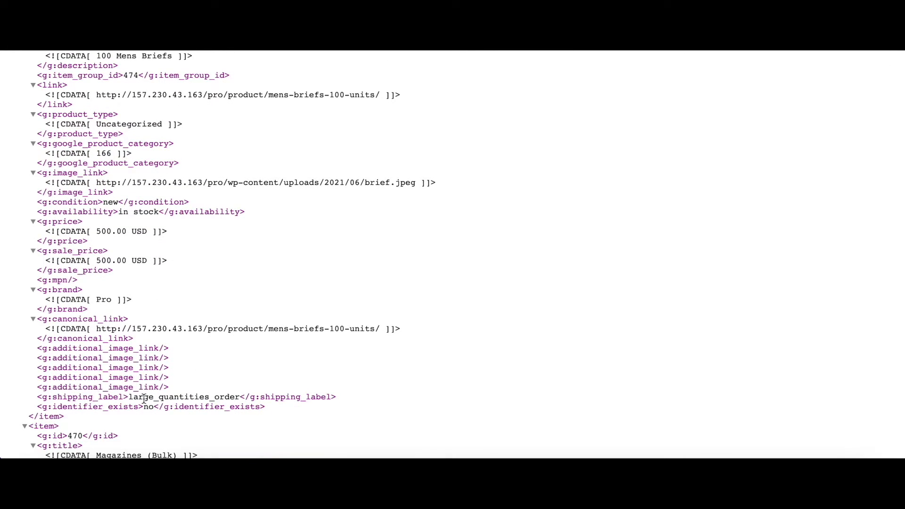
pyautogui.moveTo(129, 398); pyautogui.dragTo(242, 397)
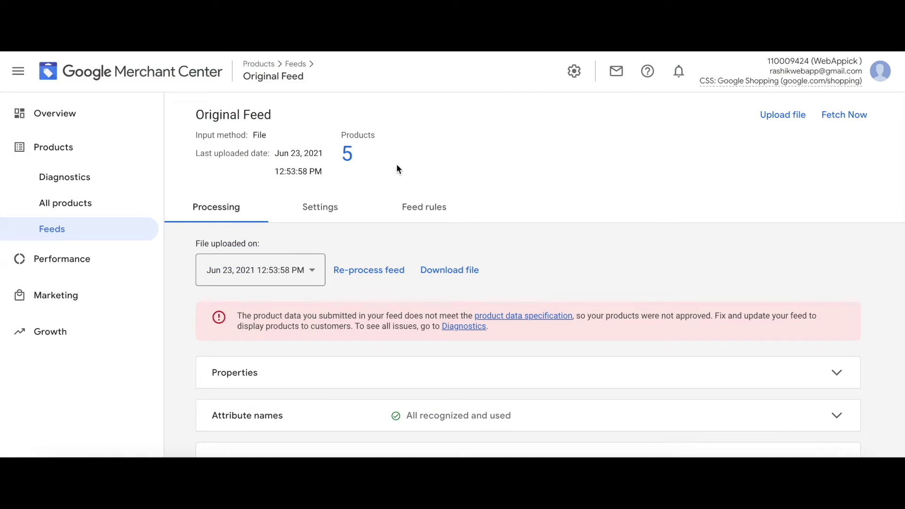
# Step: Review the All products list, then go to Shipping and returns under Tools and settings
pyautogui.click(57, 208)
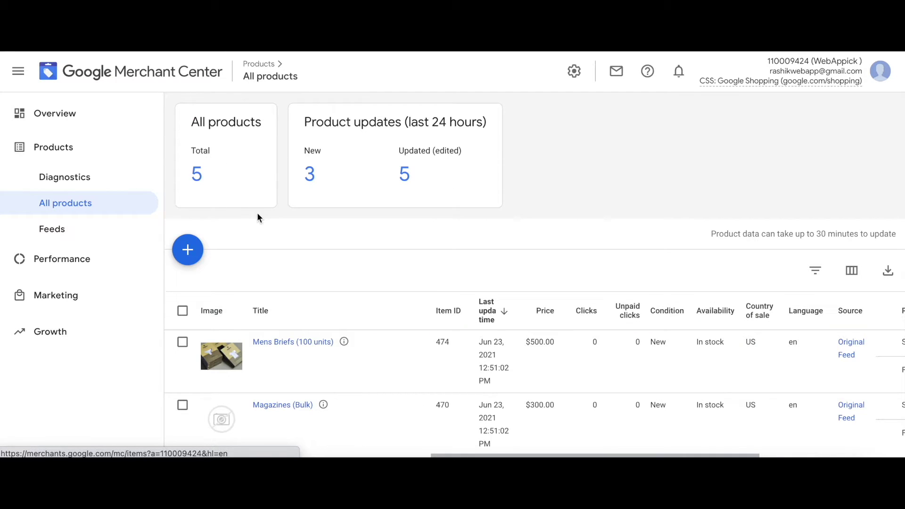
pyautogui.scroll(-4, 306, 245)
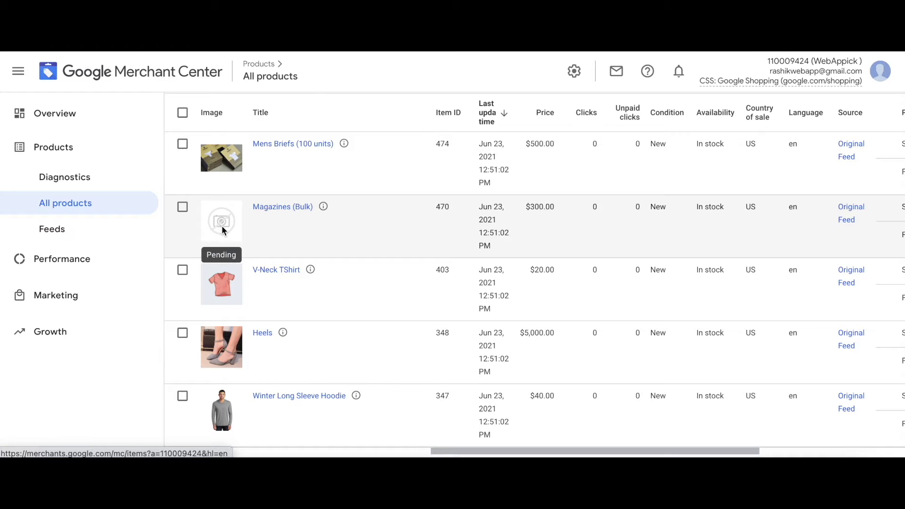
pyautogui.scroll(4, 339, 206)
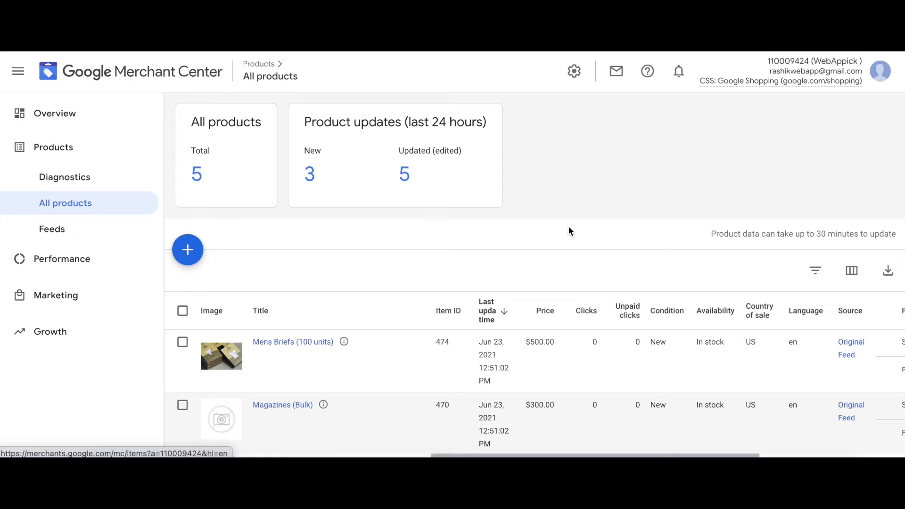
pyautogui.click(575, 72)
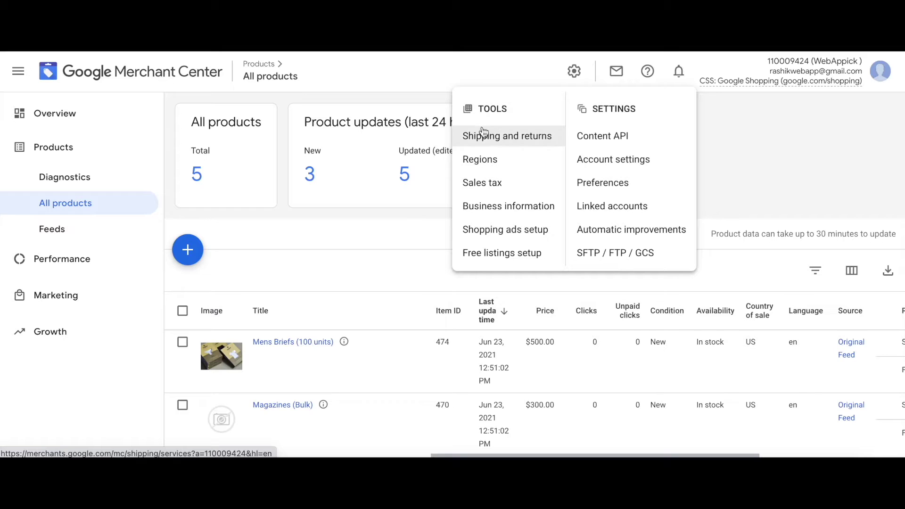
pyautogui.click(529, 143)
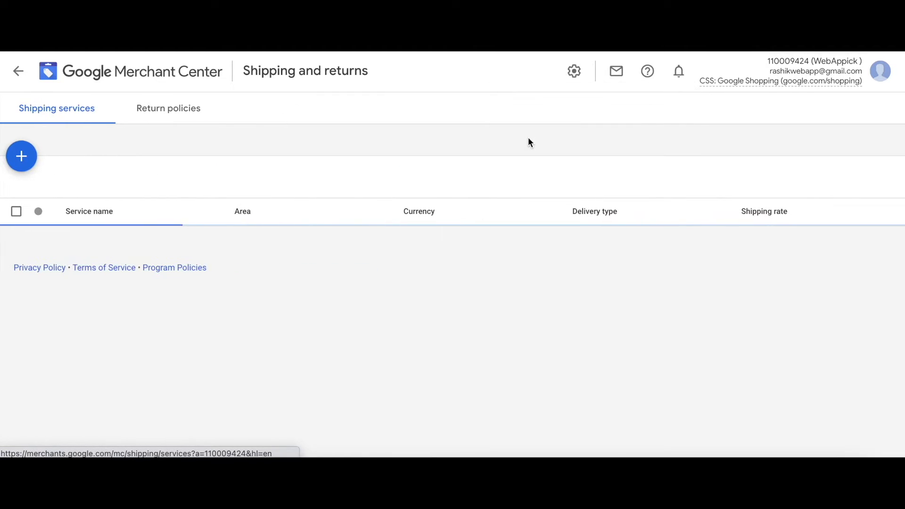
# Step: Create shipping service Shipping1 delivering to the United States and continue to Delivery times
pyautogui.click(21, 156)
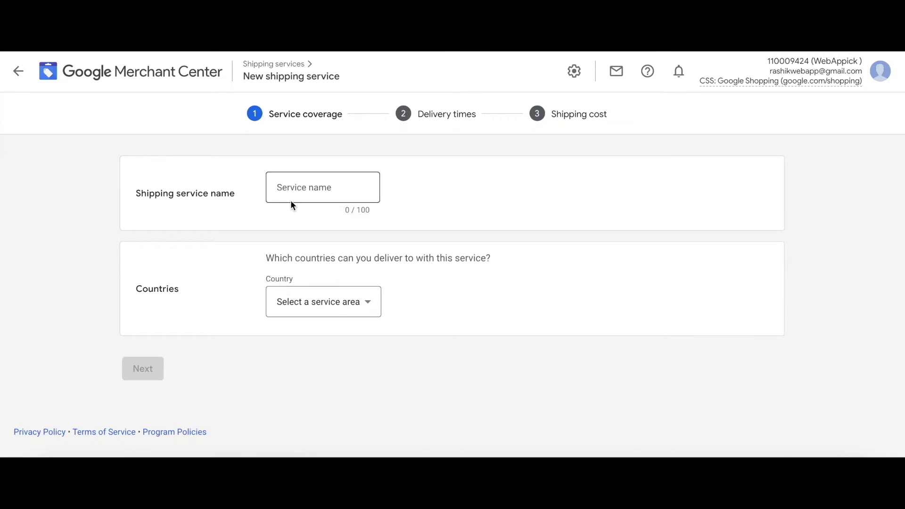
pyautogui.click(290, 188)
pyautogui.write('Shipping1')
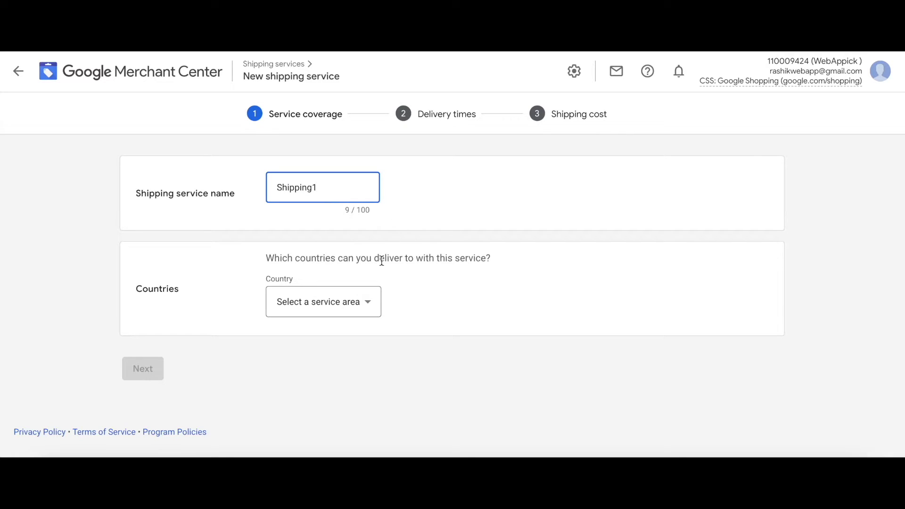
pyautogui.click(355, 309)
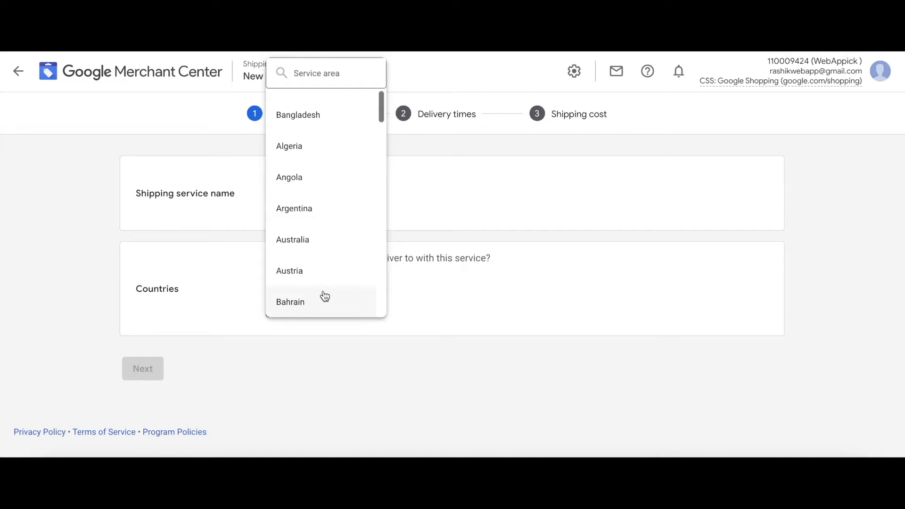
pyautogui.scroll(-20, 325, 296)
pyautogui.scroll(-5, 325, 296)
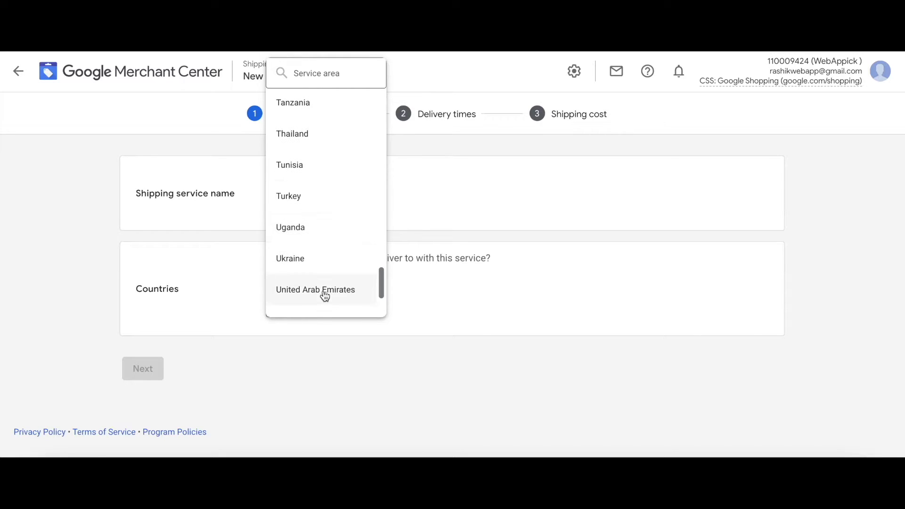
pyautogui.click(315, 261)
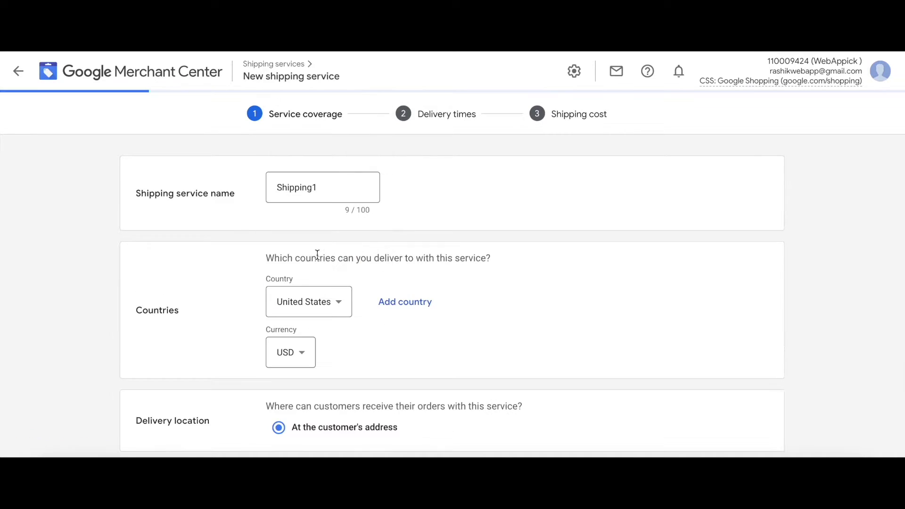
pyautogui.scroll(-2, 425, 321)
pyautogui.click(152, 395)
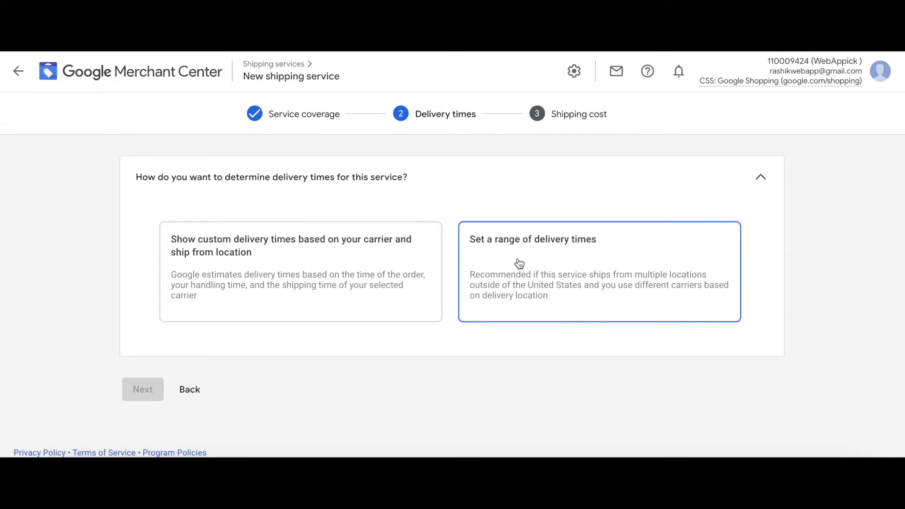
# Step: Use a delivery time range with a 12:00 AM GMT-12:00 order cutoff
pyautogui.click(528, 273)
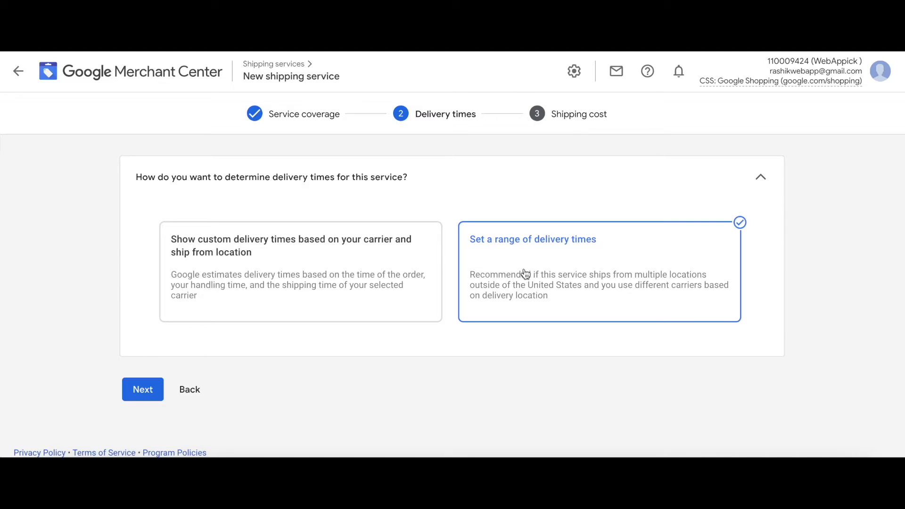
pyautogui.click(148, 394)
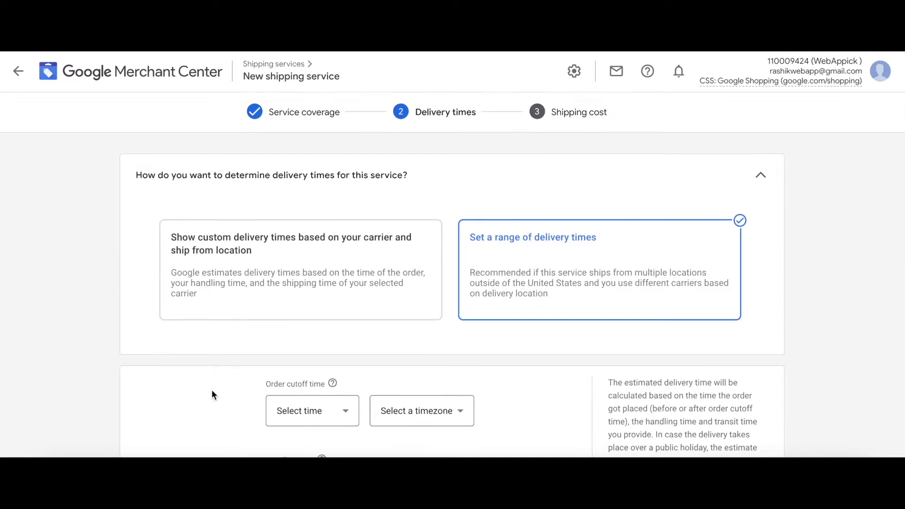
pyautogui.scroll(-5, 212, 390)
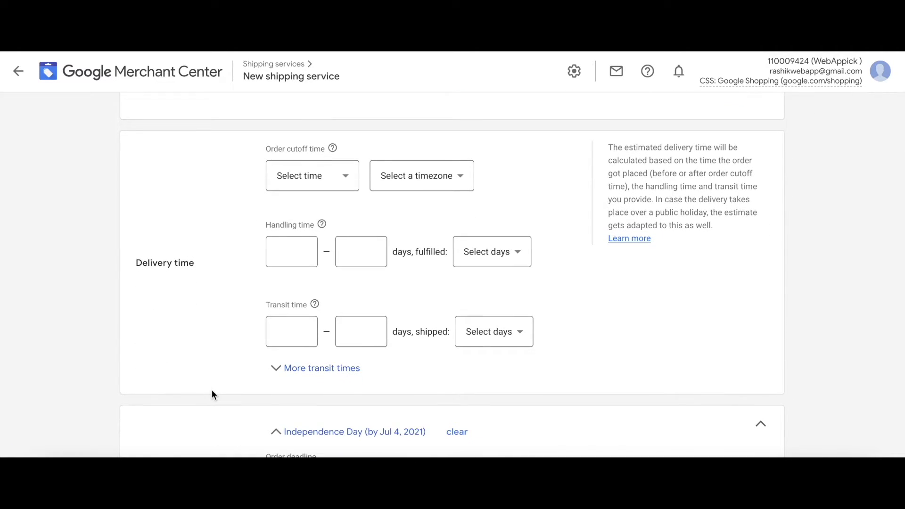
pyautogui.click(315, 189)
pyautogui.click(297, 228)
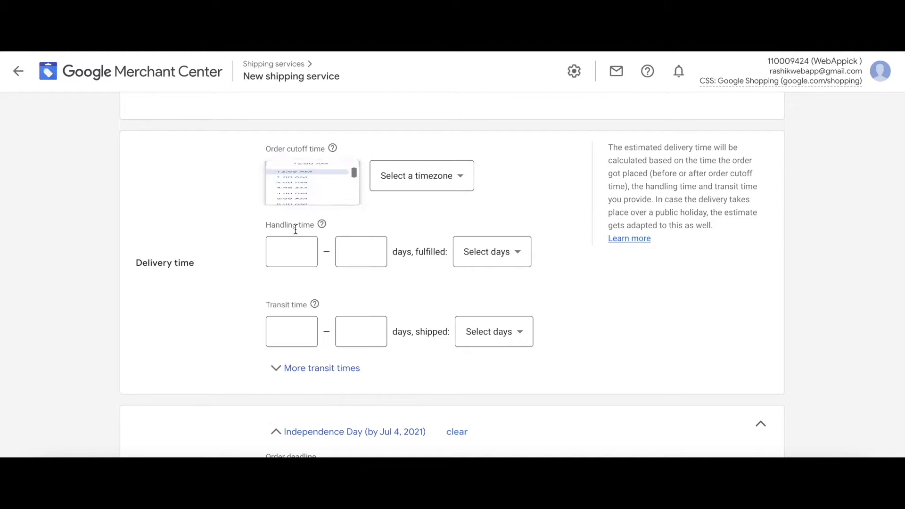
pyautogui.click(448, 181)
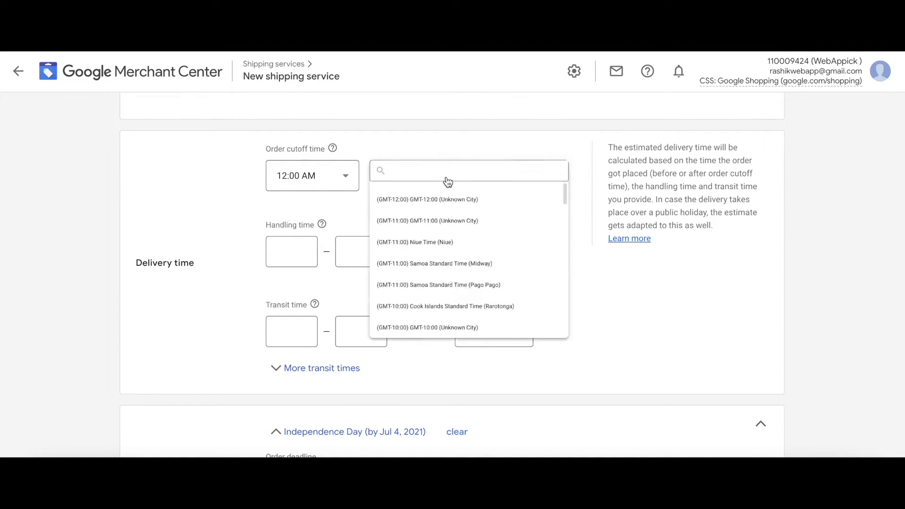
pyautogui.click(437, 213)
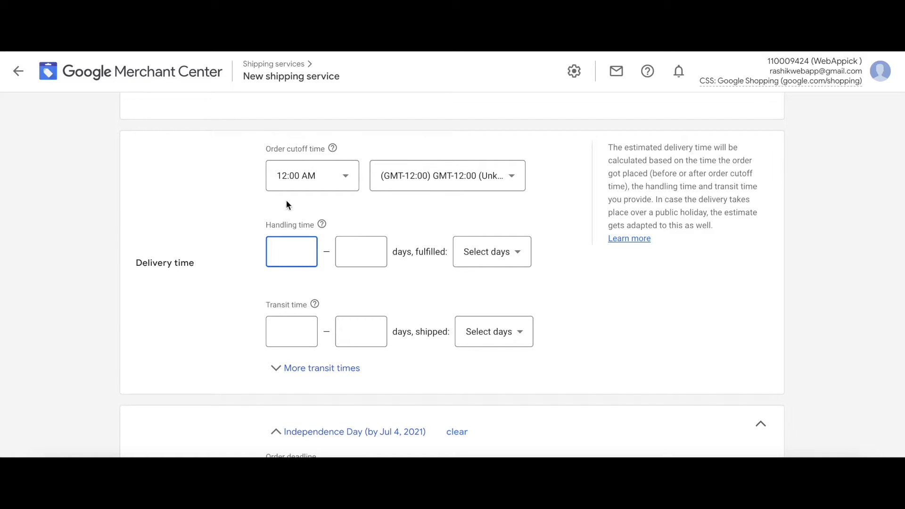
# Step: Set handling time to 1–2 days on Mon – Fri
pyautogui.write('1')
pyautogui.press('Tab')
pyautogui.write('2')
pyautogui.click(494, 255)
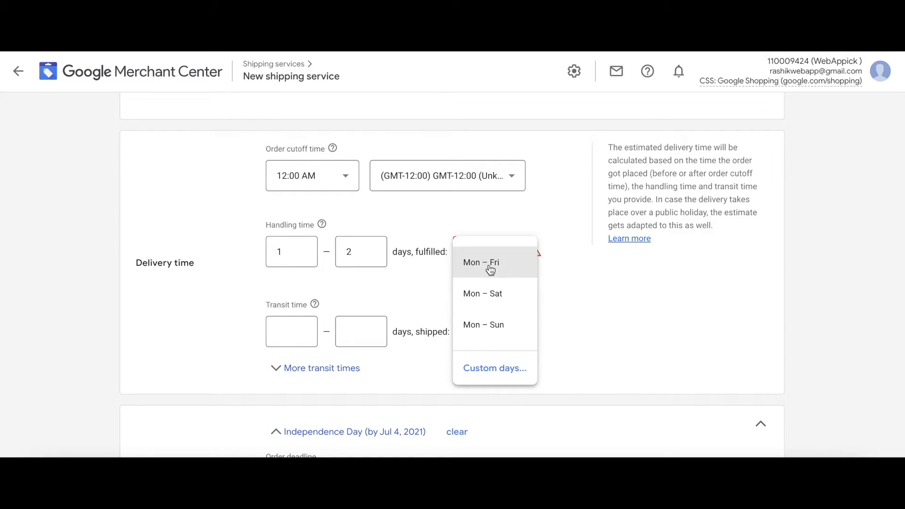
pyautogui.click(490, 269)
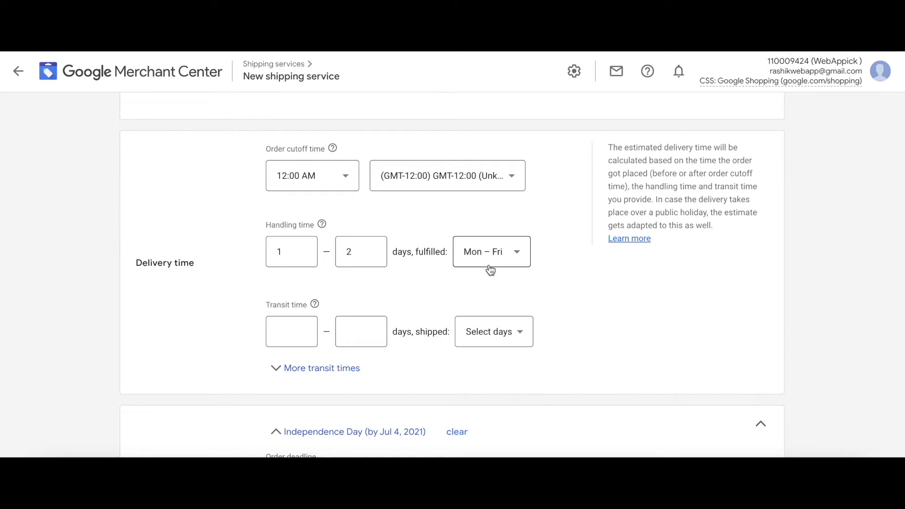
# Step: Set transit time to 2–3 days on Mon – Fri and continue to Shipping cost
pyautogui.click(285, 329)
pyautogui.write('2')
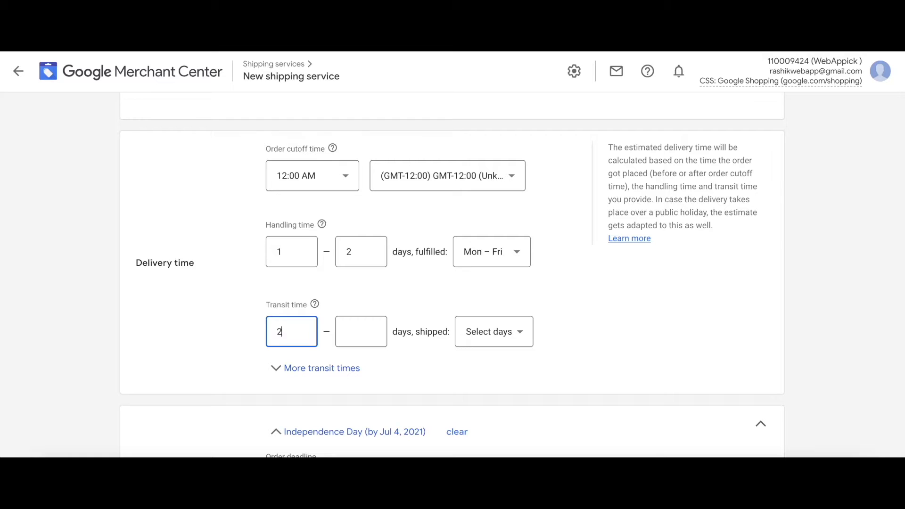
pyautogui.press('Tab')
pyautogui.write('3')
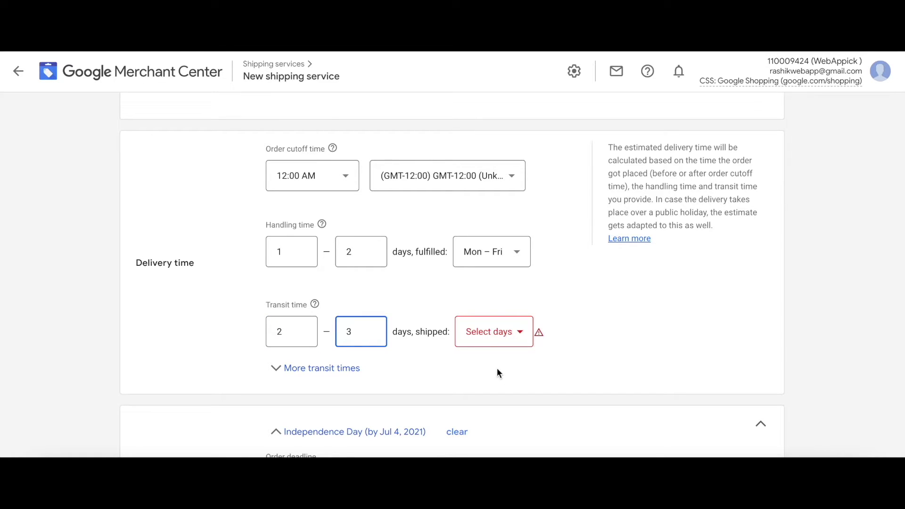
pyautogui.click(497, 343)
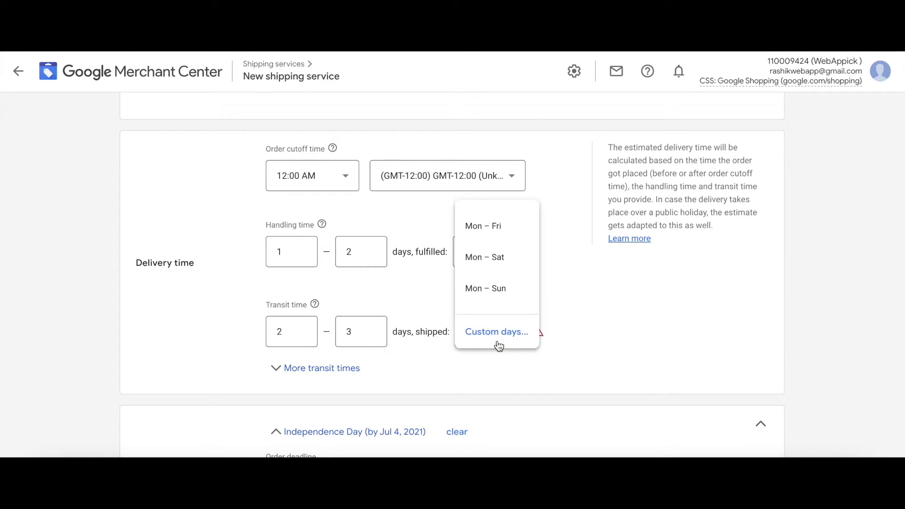
pyautogui.click(498, 238)
pyautogui.scroll(-5, 660, 363)
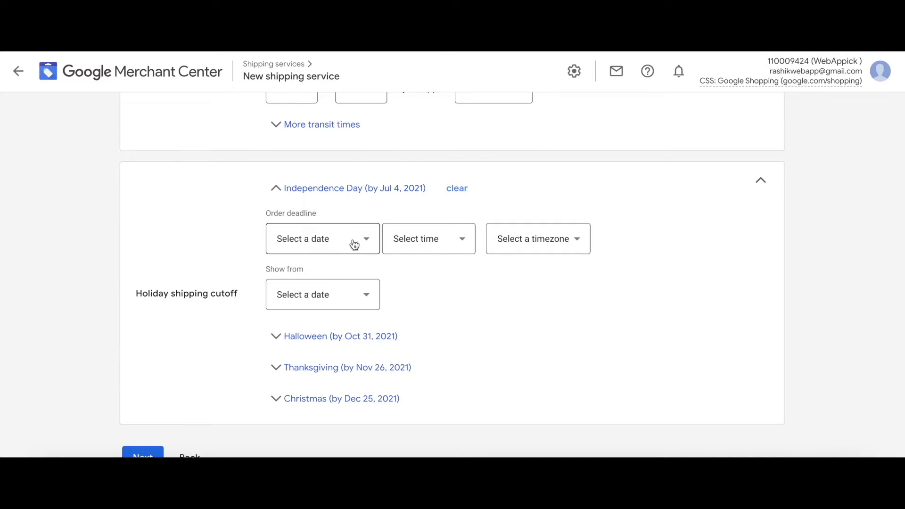
pyautogui.scroll(-2, 637, 356)
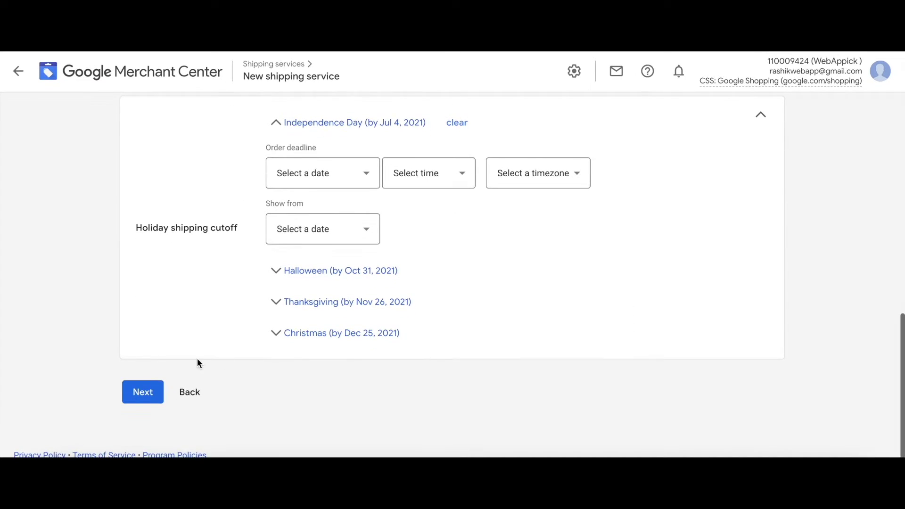
pyautogui.click(142, 391)
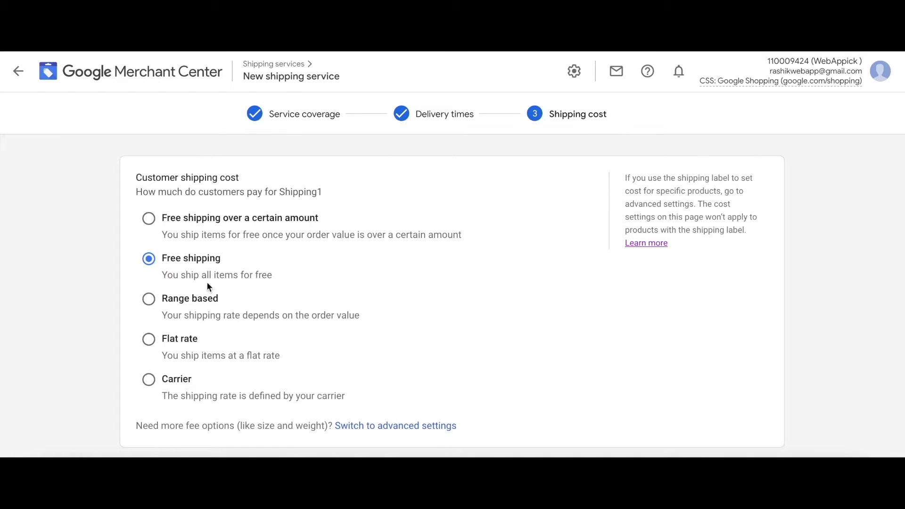
# Step: Try free shipping over $100 with a $10.00 charge, then revert to plain Free shipping
pyautogui.click(473, 273)
pyautogui.click(150, 220)
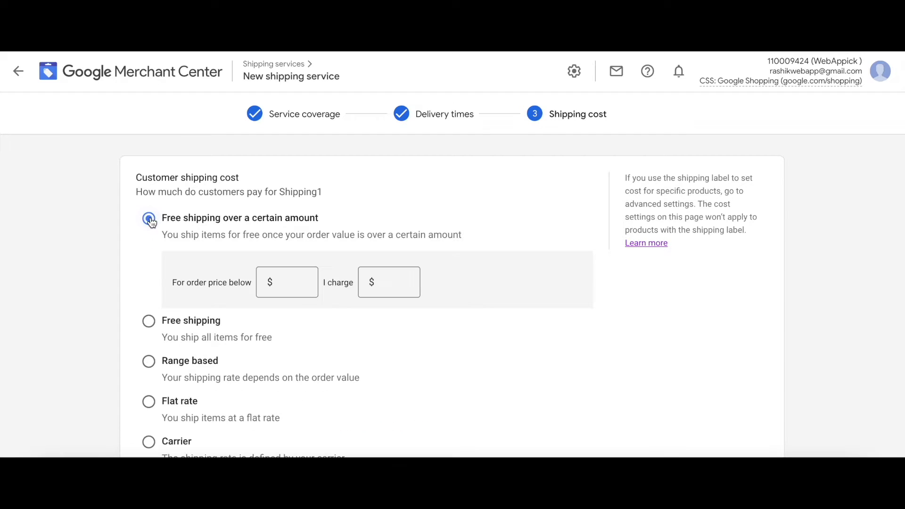
pyautogui.click(292, 284)
pyautogui.write('100')
pyautogui.click(382, 281)
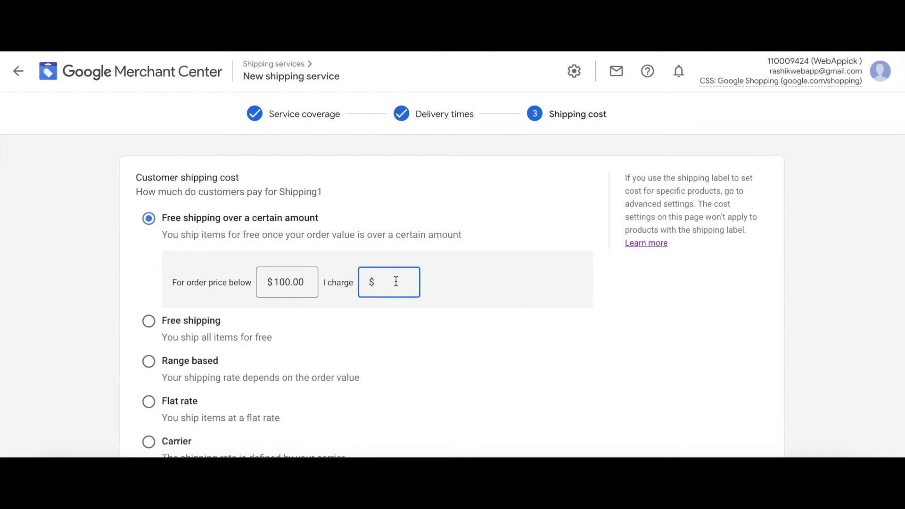
pyautogui.write('10')
pyautogui.click(207, 218)
pyautogui.click(150, 322)
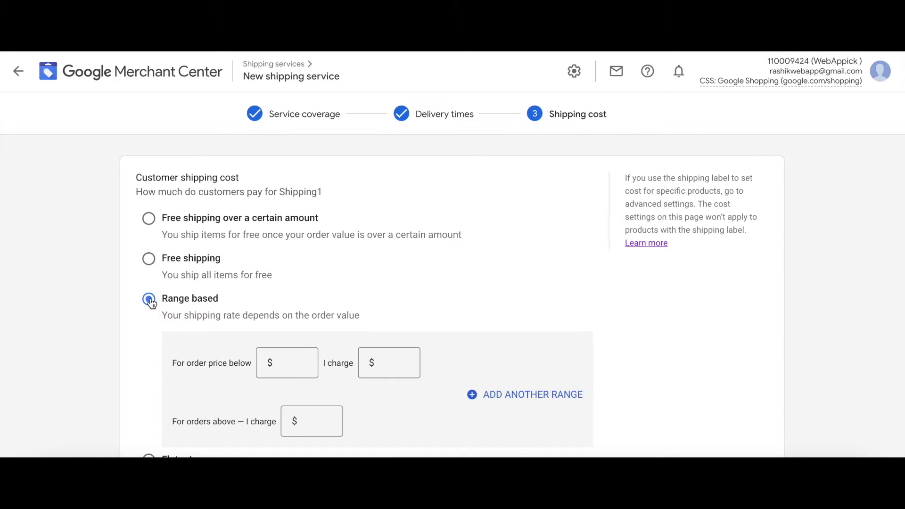
# Step: Charge $10 for orders below $100 in the first price range
pyautogui.scroll(-3, 388, 278)
pyautogui.click(295, 263)
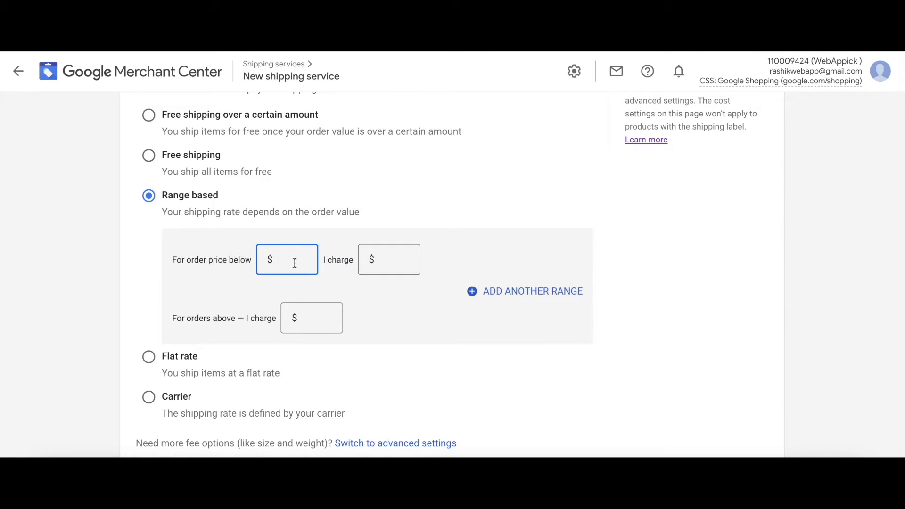
pyautogui.write('100')
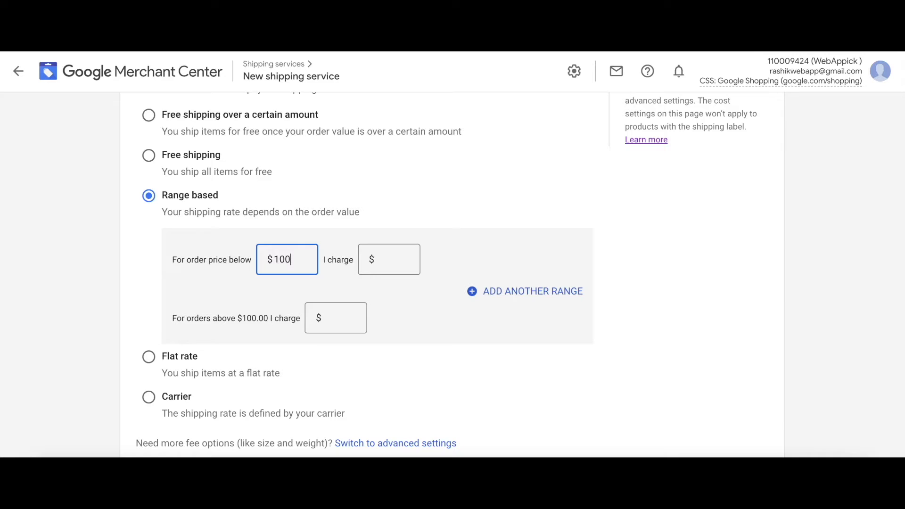
pyautogui.click(399, 260)
pyautogui.write('10')
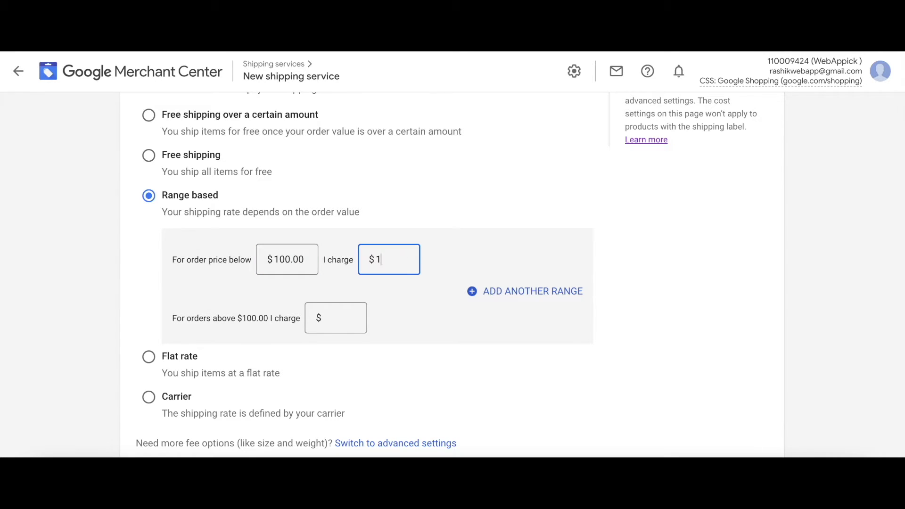
# Step: Add a $5.00 tier up to $200 and $2.00 above $200, then choose Flat rate
pyautogui.click(508, 295)
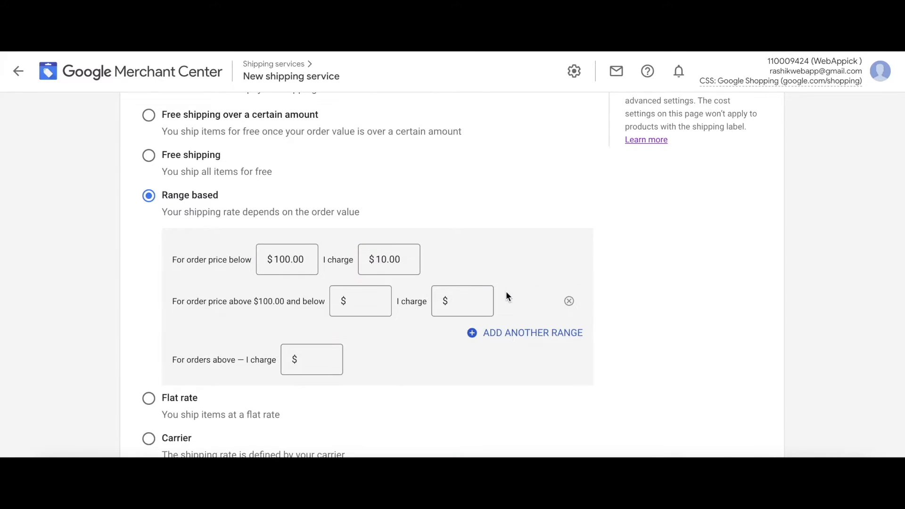
pyautogui.click(360, 304)
pyautogui.write('200')
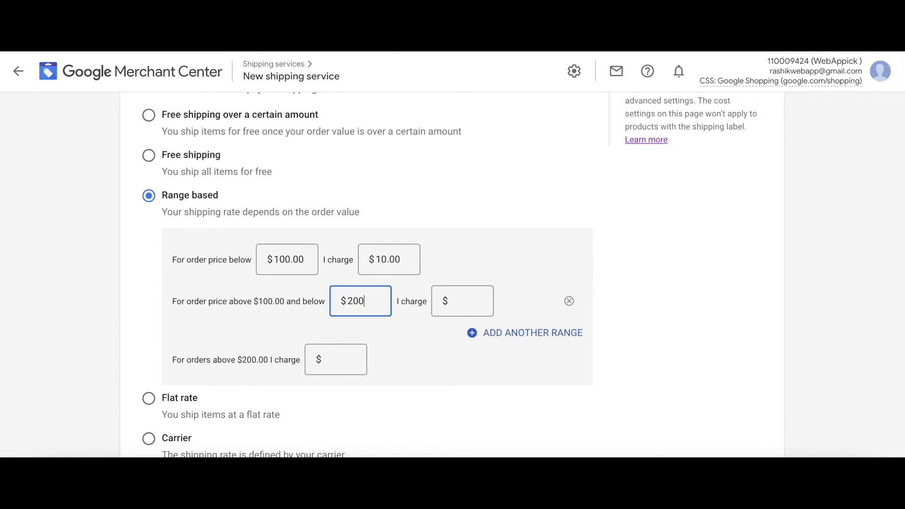
pyautogui.click(466, 301)
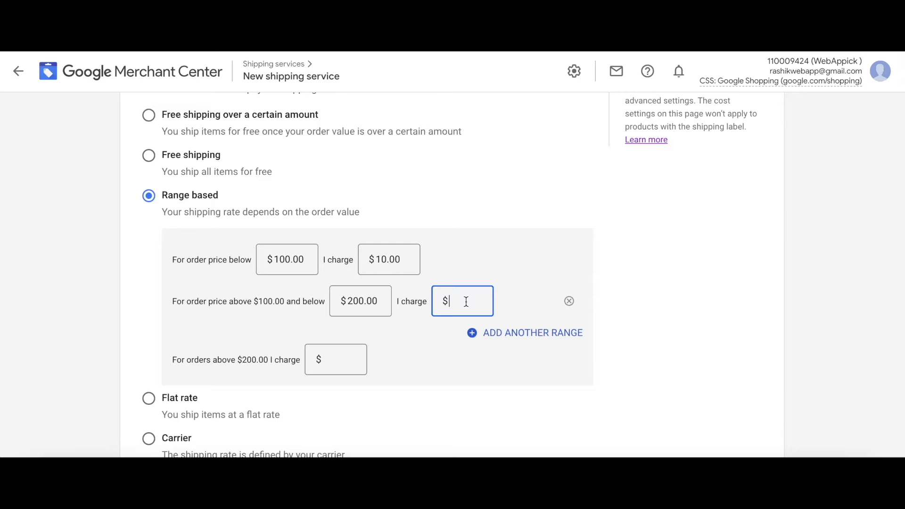
pyautogui.write('5.00')
pyautogui.click(375, 364)
pyautogui.click(334, 360)
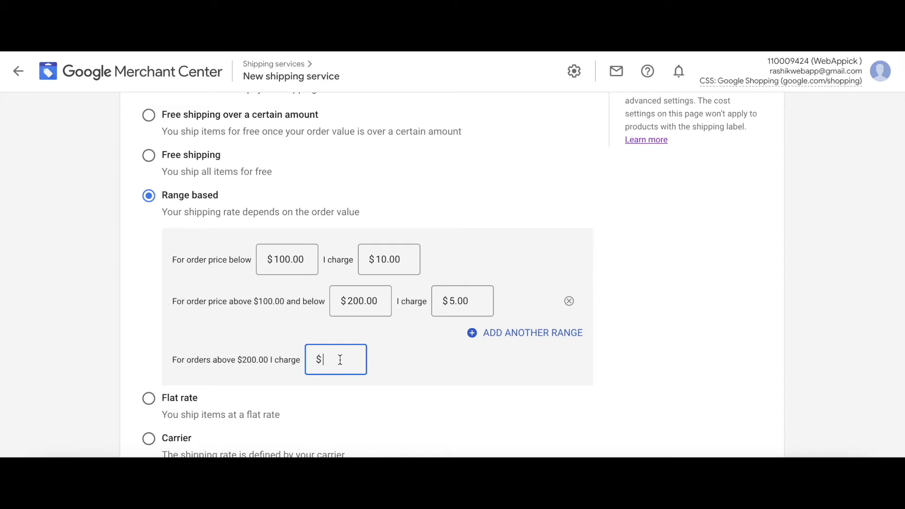
pyautogui.write('2.00')
pyautogui.scroll(-3, 491, 412)
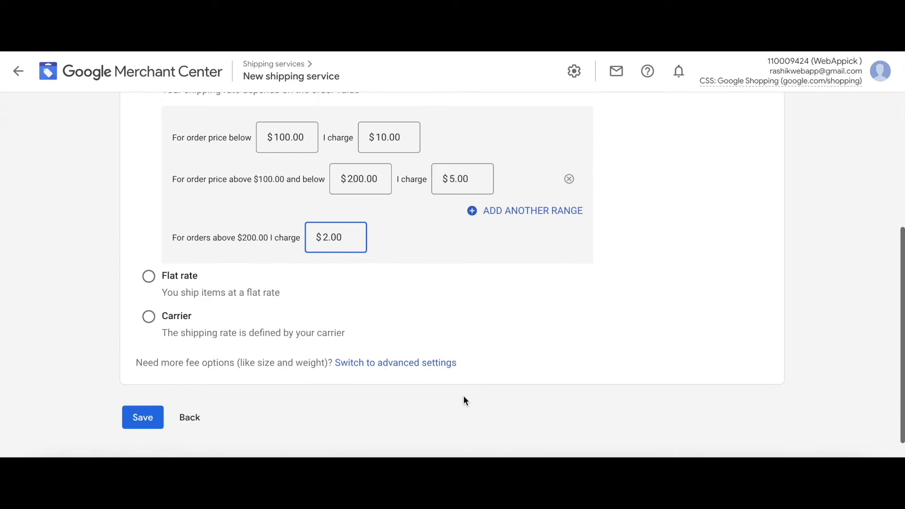
pyautogui.click(149, 276)
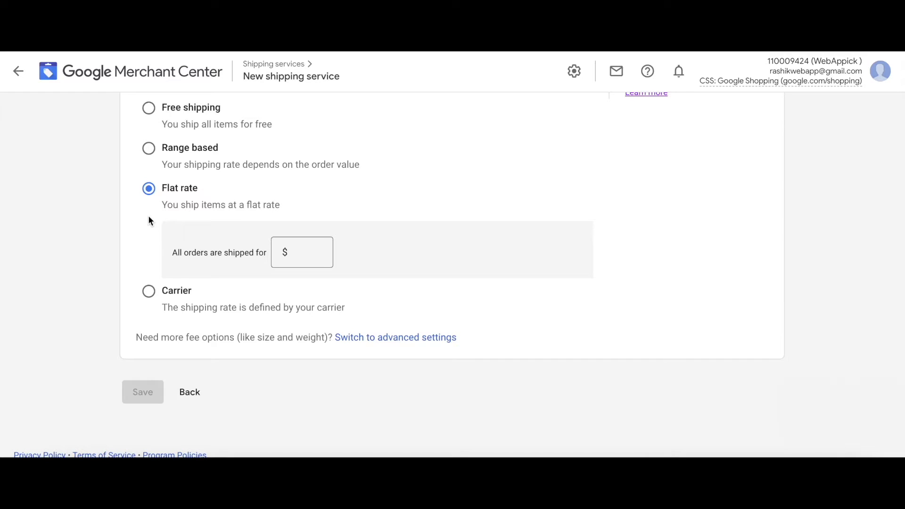
# Step: Enter a $15.00 flat rate, then browse the Carrier option's available services
pyautogui.click(310, 253)
pyautogui.write('15.00')
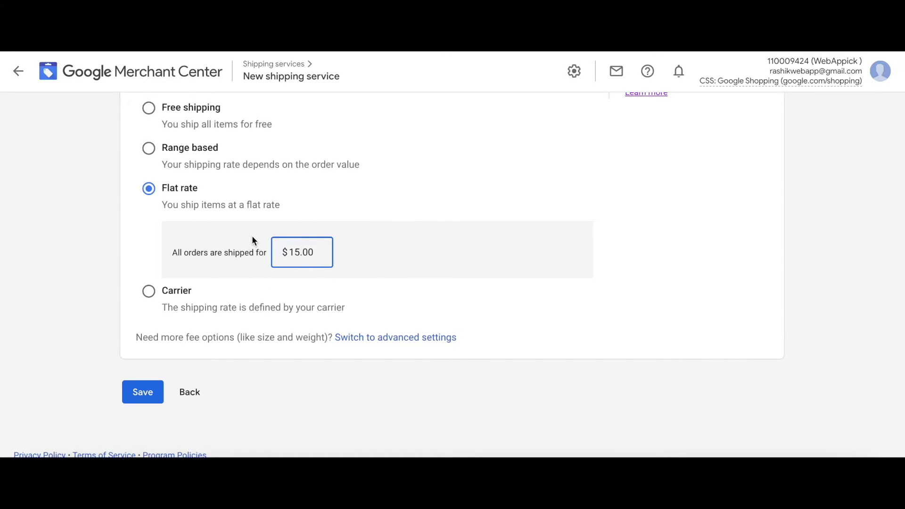
pyautogui.click(150, 293)
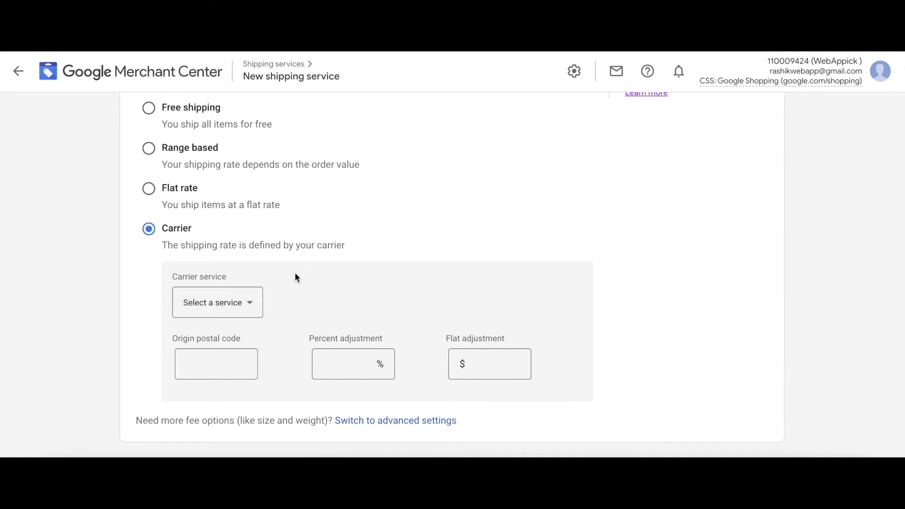
pyautogui.click(252, 307)
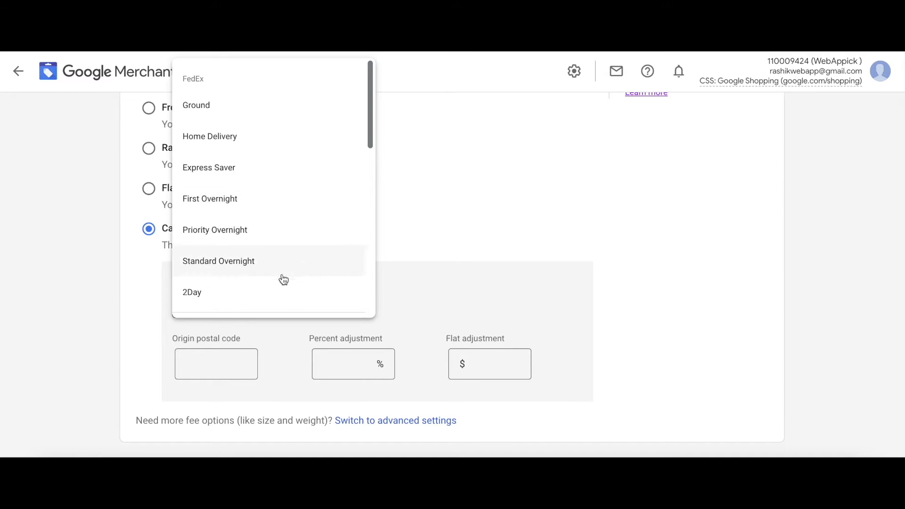
pyautogui.scroll(-5, 278, 193)
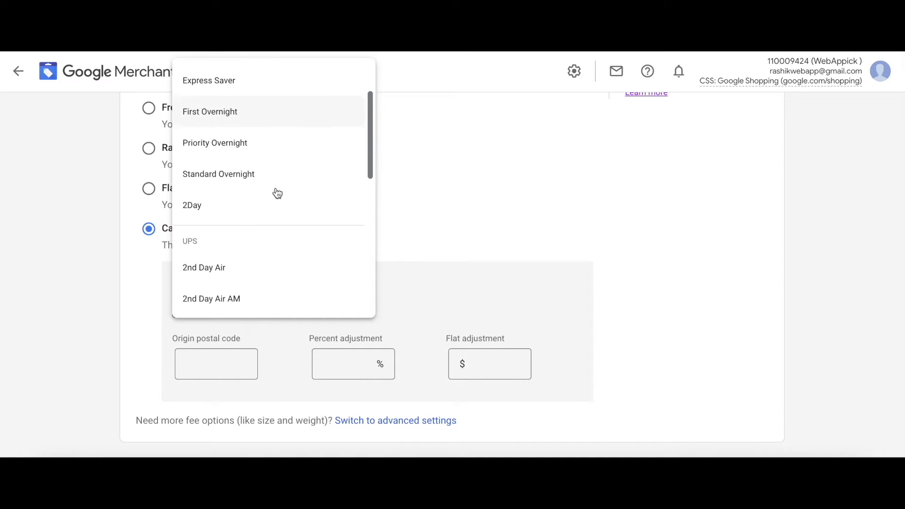
pyautogui.scroll(-2, 276, 193)
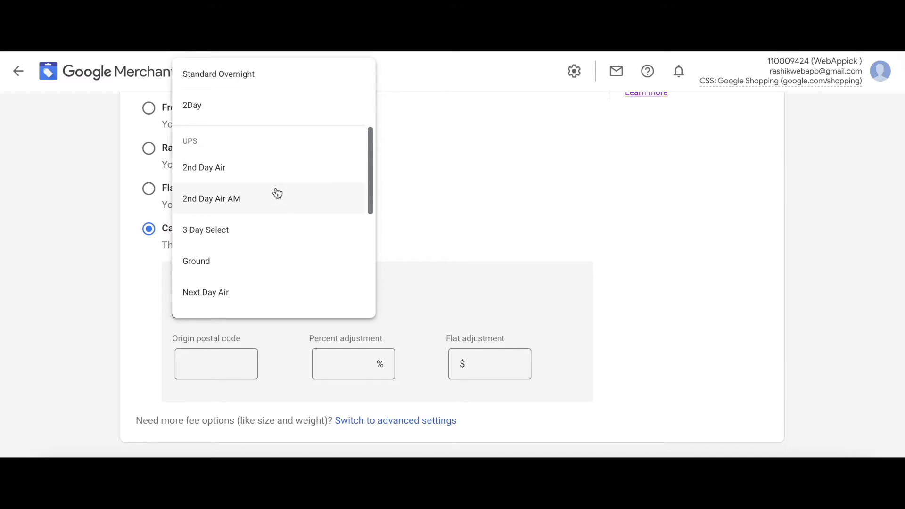
pyautogui.scroll(1, 275, 194)
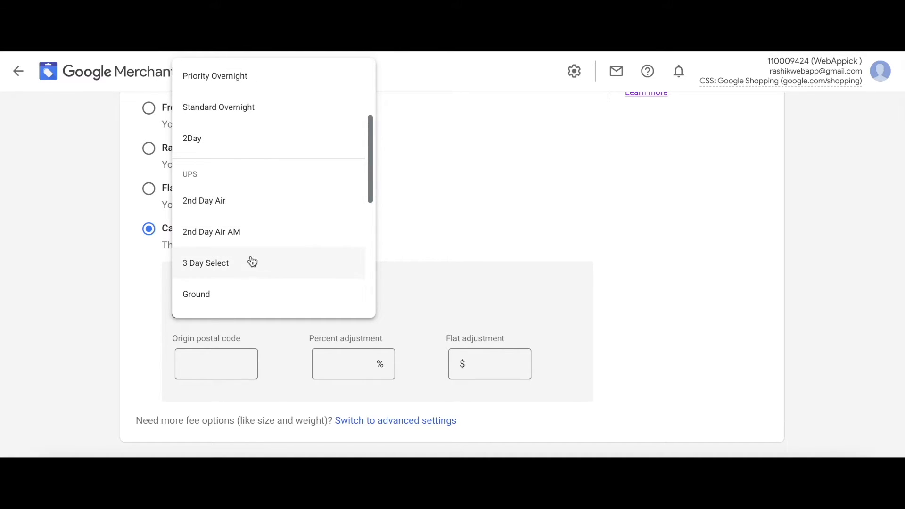
pyautogui.scroll(-6, 252, 264)
pyautogui.scroll(-1, 251, 272)
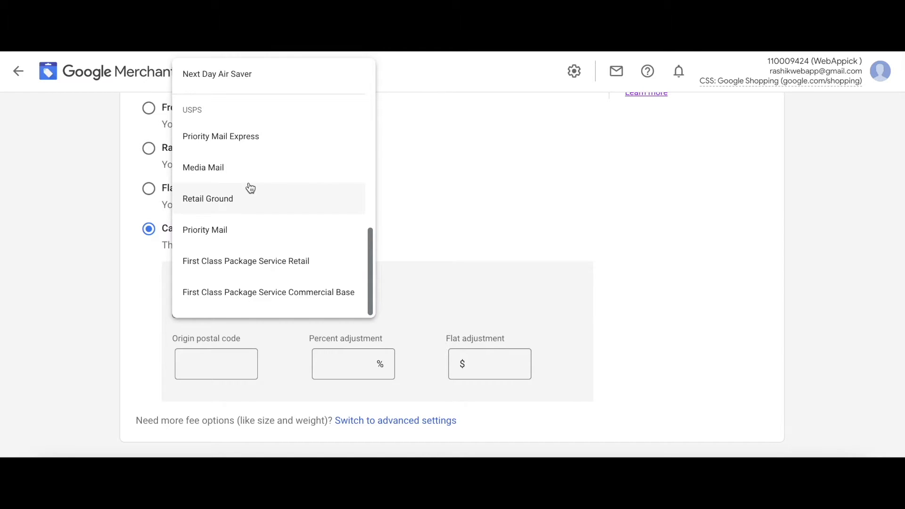
pyautogui.scroll(10, 250, 188)
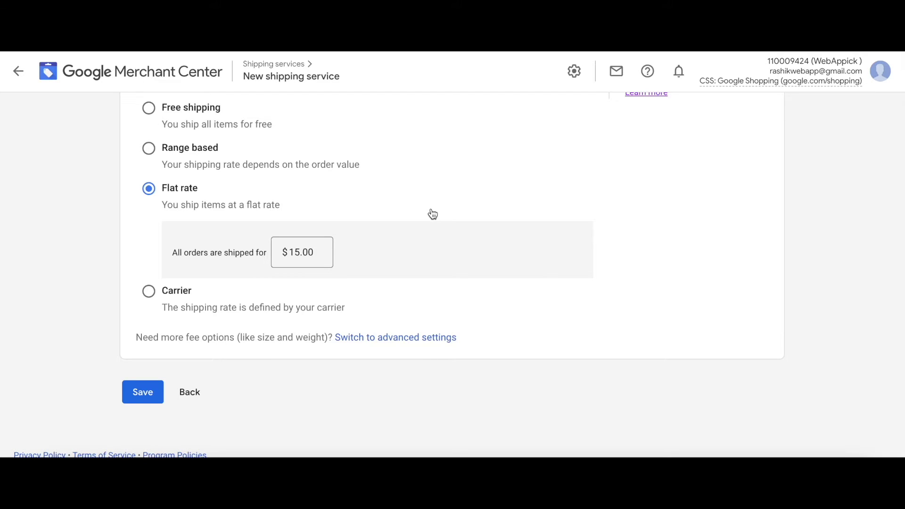
# Step: Switch to advanced settings and add a new shipping rate named 'Heavy weight order'
pyautogui.click(372, 339)
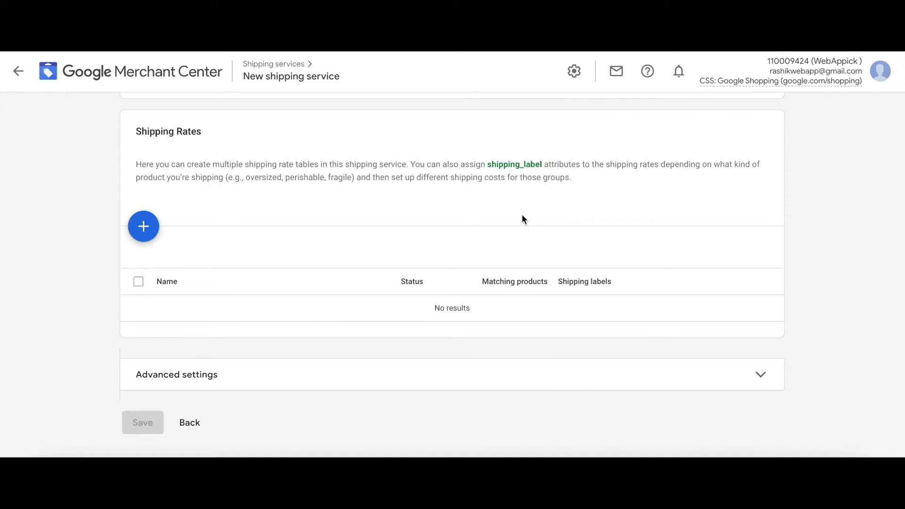
pyautogui.click(146, 229)
pyautogui.scroll(1, 273, 215)
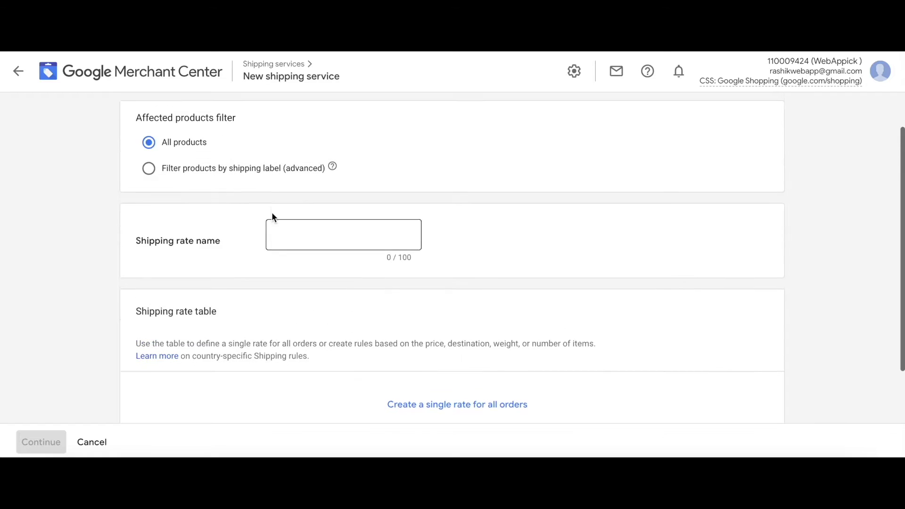
pyautogui.click(283, 234)
pyautogui.write('Hea')
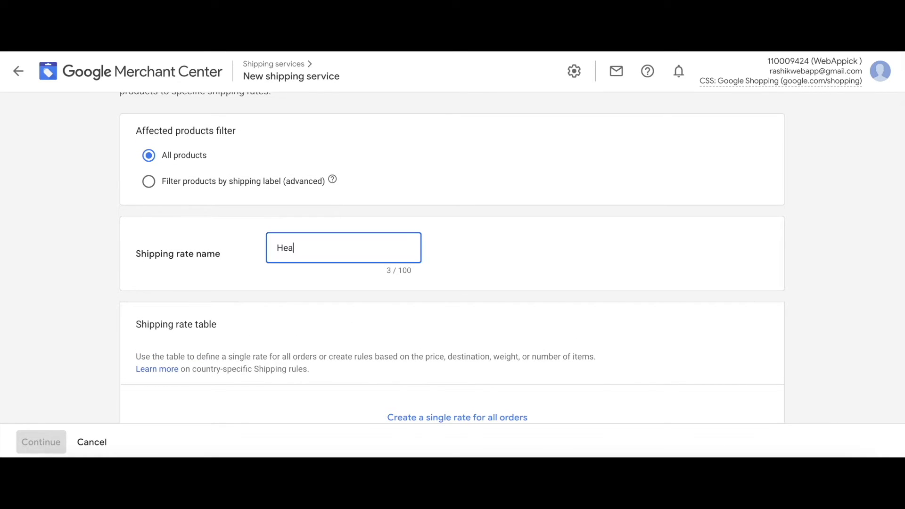
pyautogui.write('vy weight orde')
pyautogui.press('BackSpace')
pyautogui.press('BackSpace')
pyautogui.press('BackSpace')
pyautogui.write('rder')
# Step: Restrict the rate to products with the heavy_weight_order shipping label
pyautogui.click(174, 182)
pyautogui.click(218, 215)
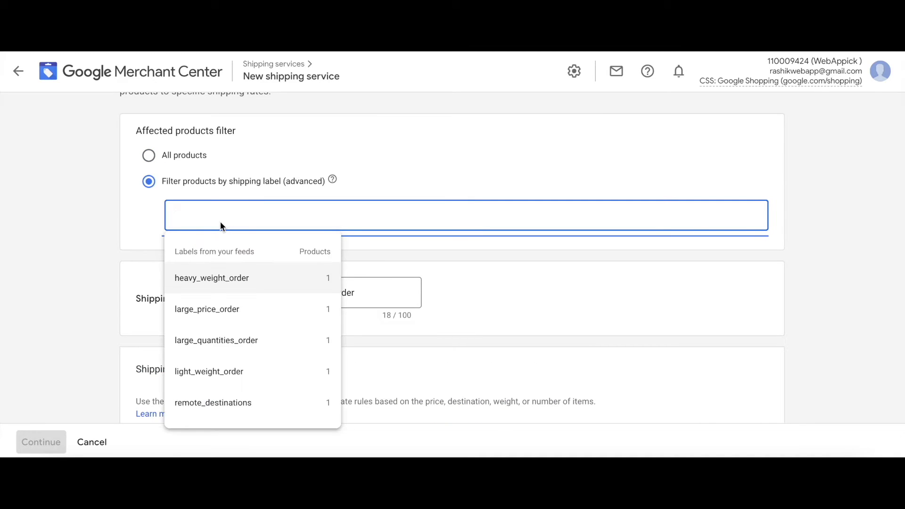
pyautogui.click(214, 283)
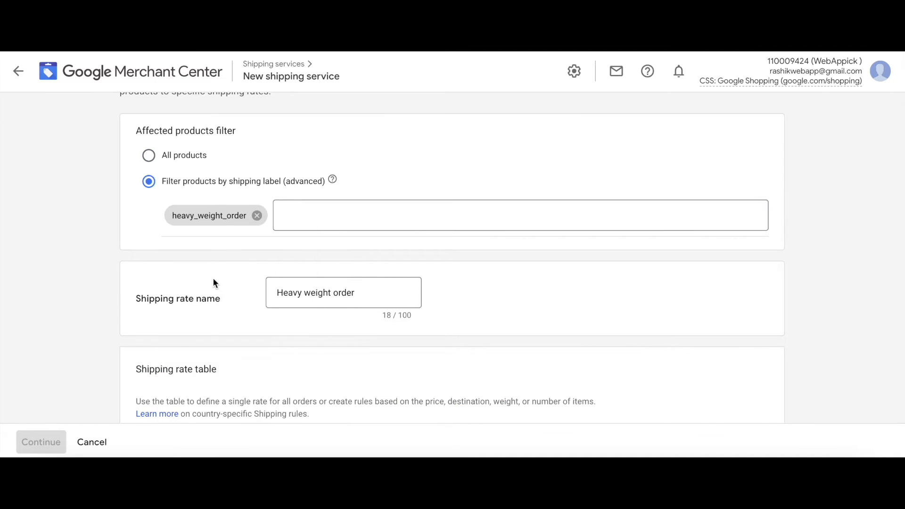
pyautogui.scroll(-4, 605, 298)
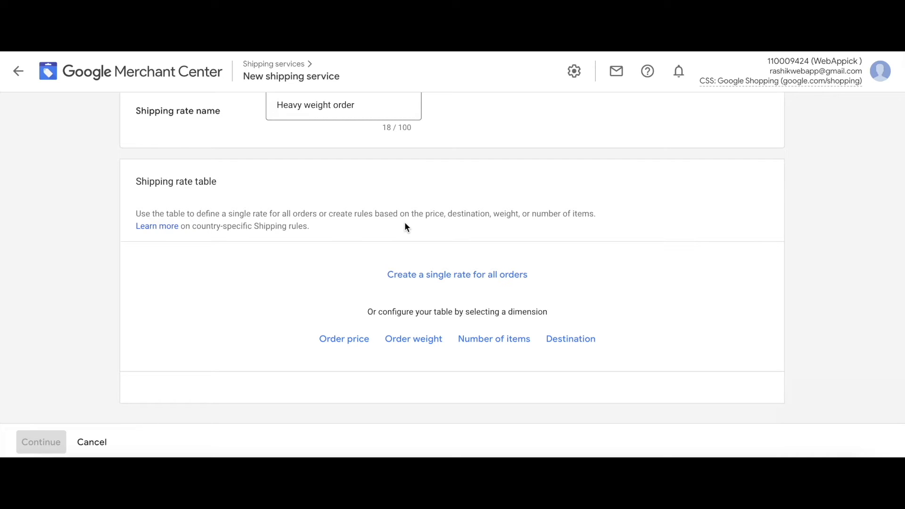
pyautogui.press('BackSpace')
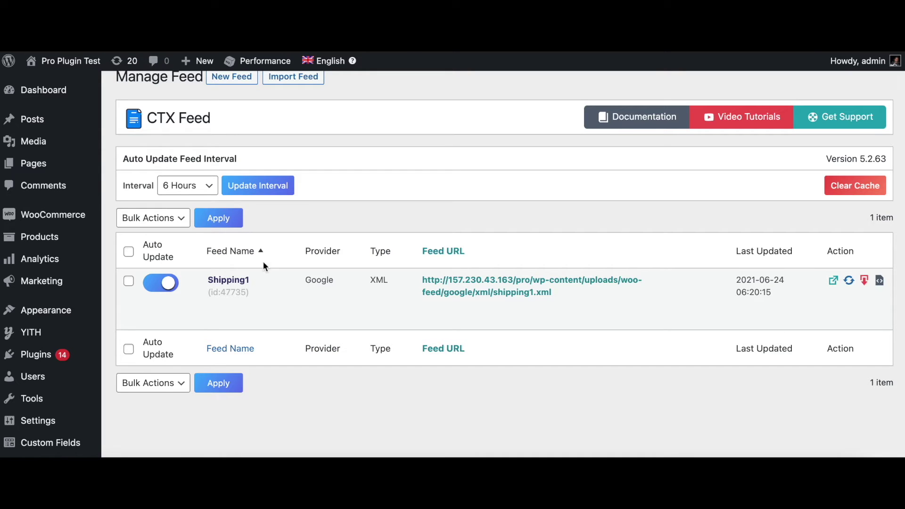
# Step: Open the Shipping1 feed in CTX Feed for editing
pyautogui.click(229, 280)
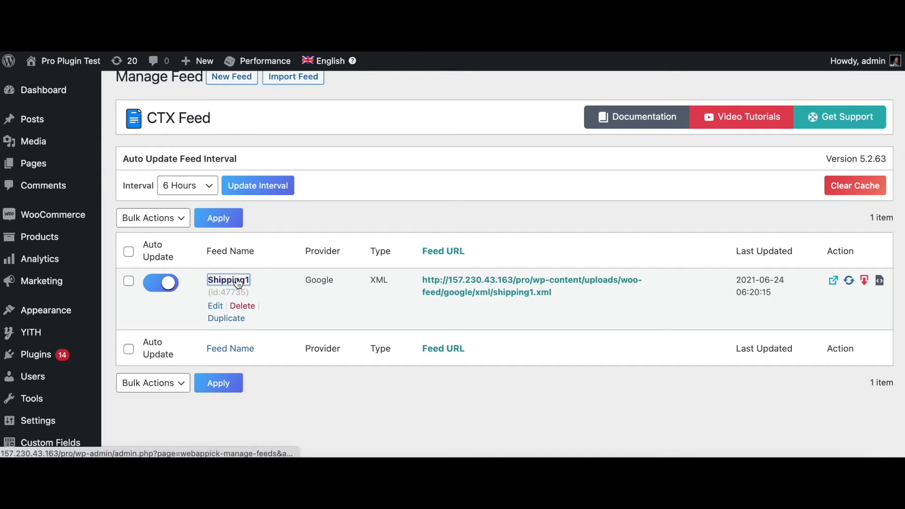
pyautogui.scroll(-9, 577, 379)
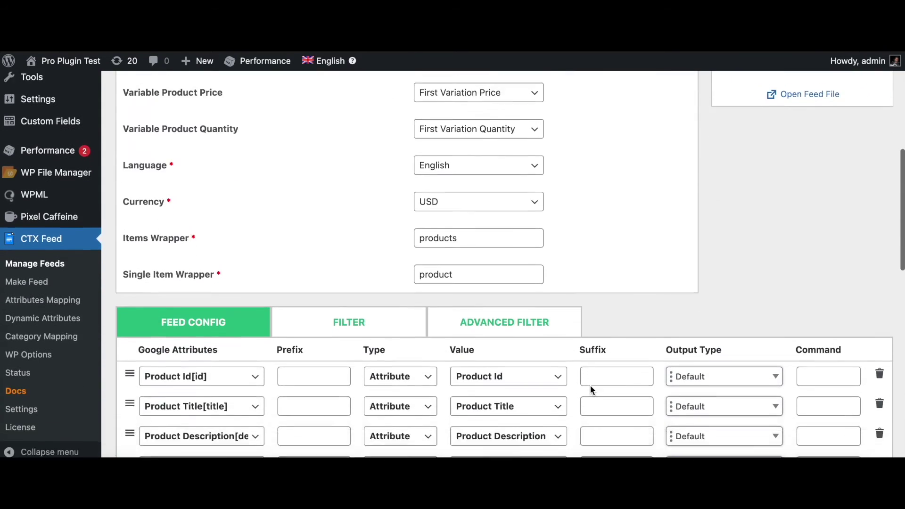
pyautogui.scroll(-6, 571, 382)
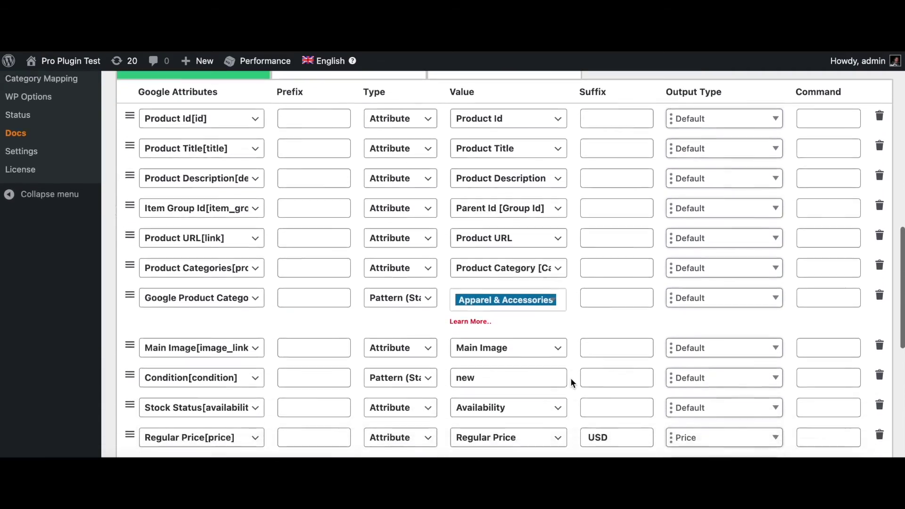
pyautogui.scroll(-6, 571, 381)
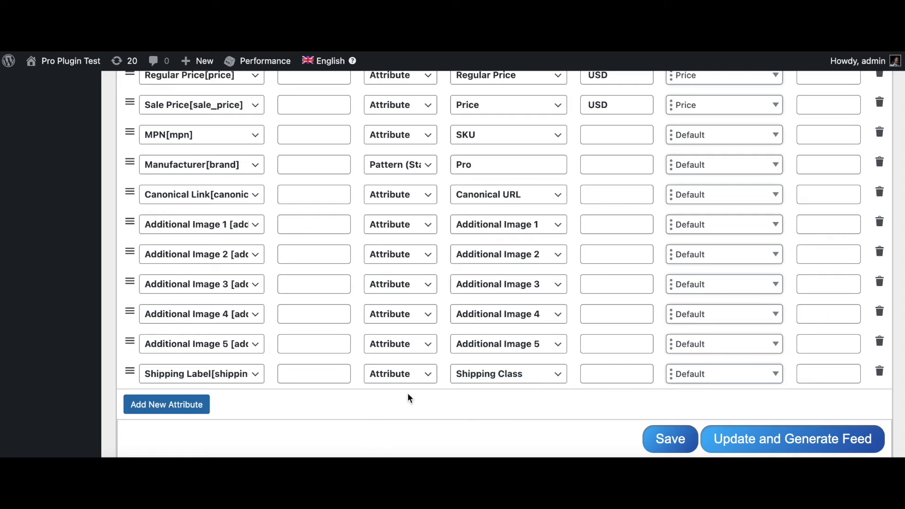
# Step: Add a Shipping Weight[shipping_weight] attribute mapped to Weight, then update and regenerate the feed
pyautogui.click(191, 410)
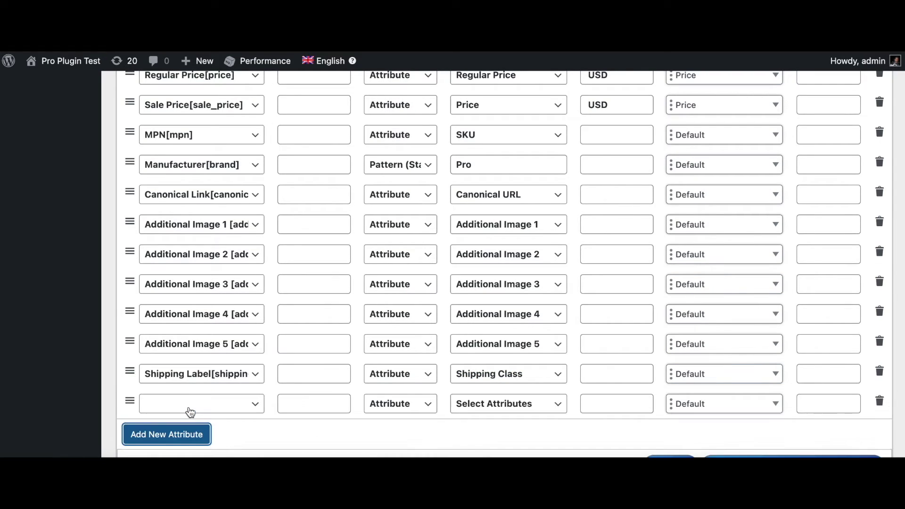
pyautogui.click(171, 409)
pyautogui.scroll(-20, 171, 409)
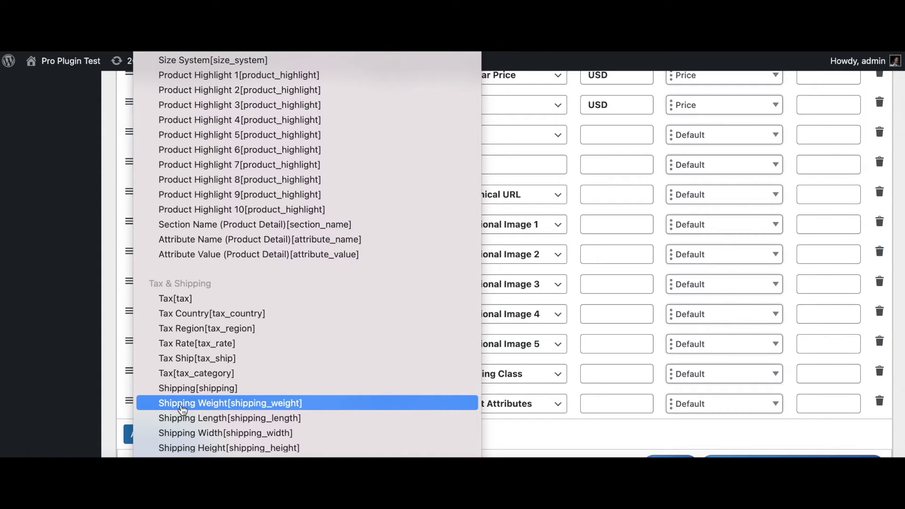
pyautogui.click(182, 406)
pyautogui.click(508, 411)
pyautogui.press('w')
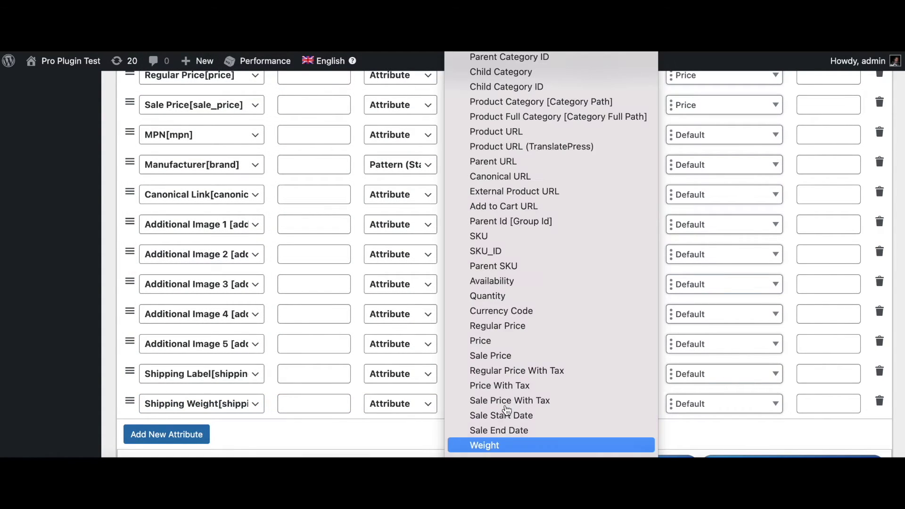
pyautogui.click(486, 446)
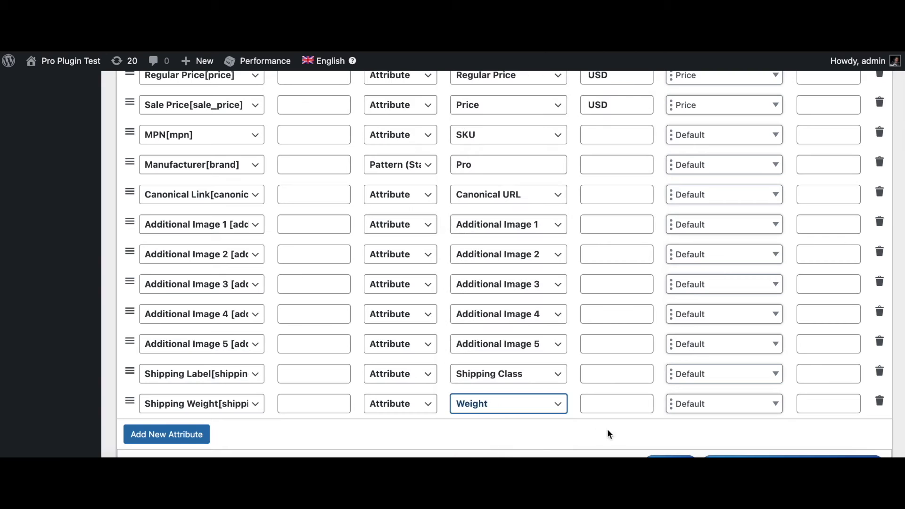
pyautogui.scroll(-1, 622, 431)
pyautogui.click(787, 434)
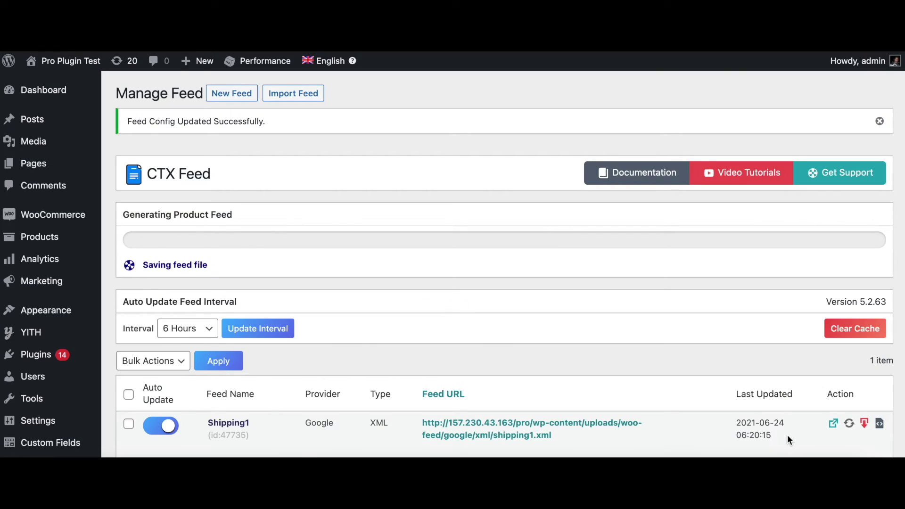
# Step: Copy the Shipping1 feed URL and re-process the Original Feed in Merchant Center
pyautogui.click(559, 348)
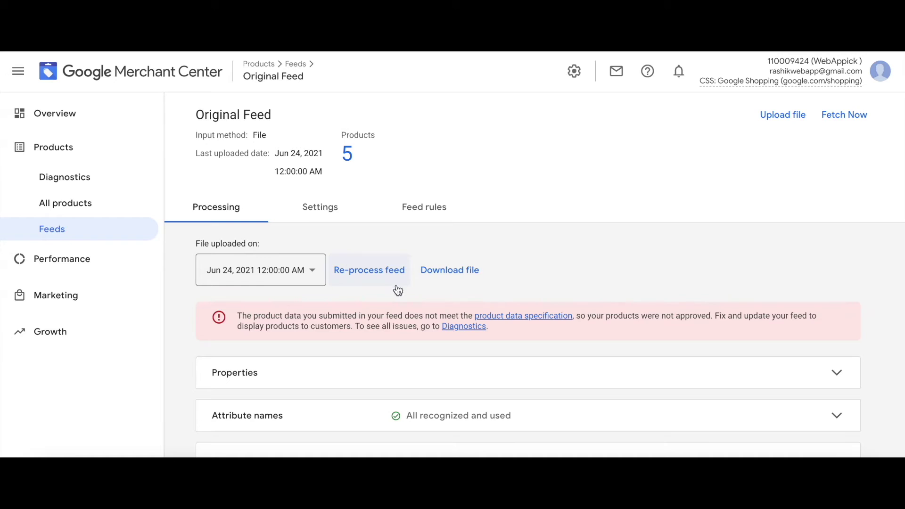
pyautogui.click(375, 276)
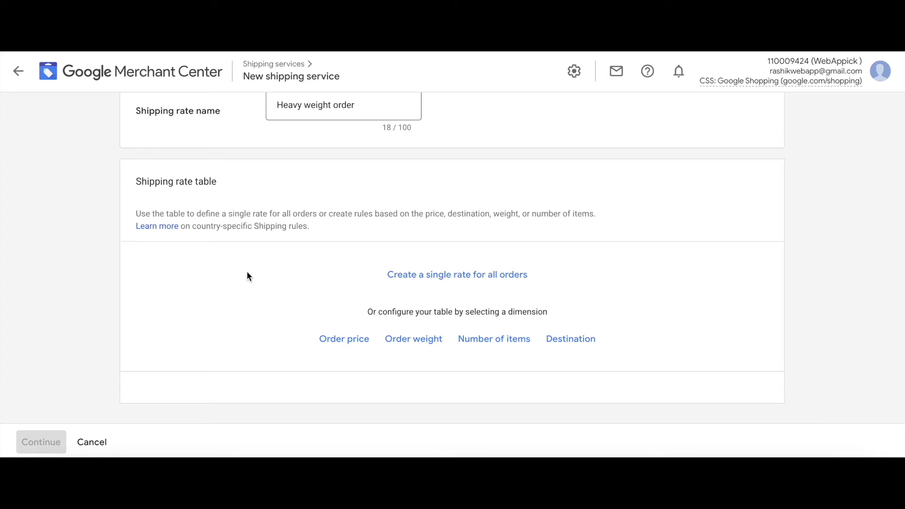
# Step: Base the table on order weight in kilograms: $10.00 up to 10 kg, $20.00 beyond
pyautogui.click(409, 347)
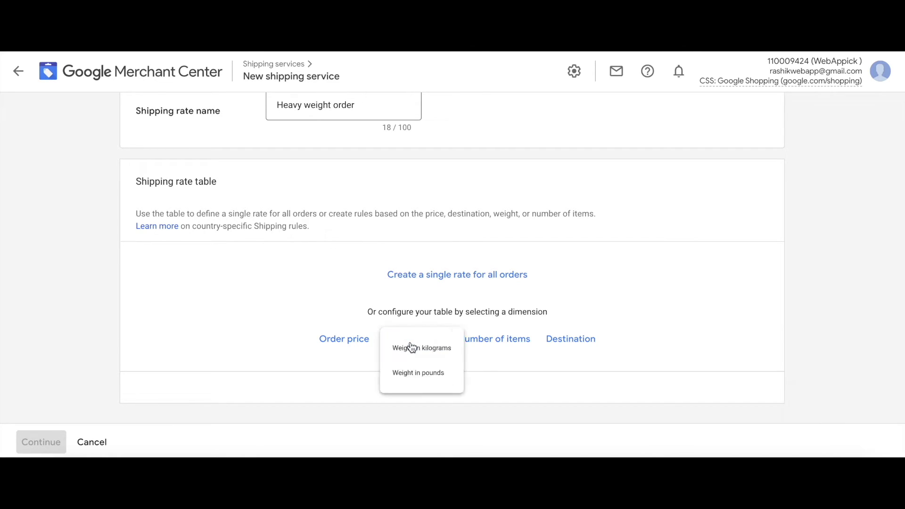
pyautogui.click(435, 358)
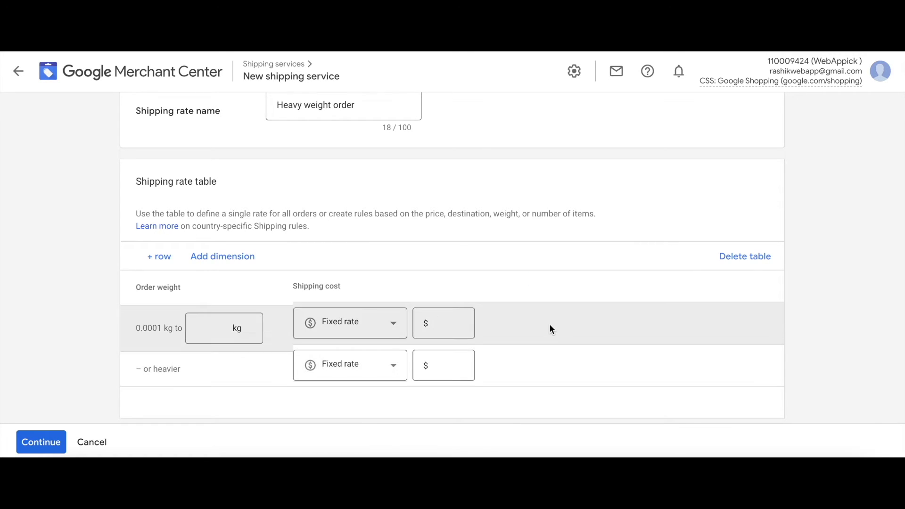
pyautogui.scroll(-1, 550, 324)
pyautogui.click(204, 311)
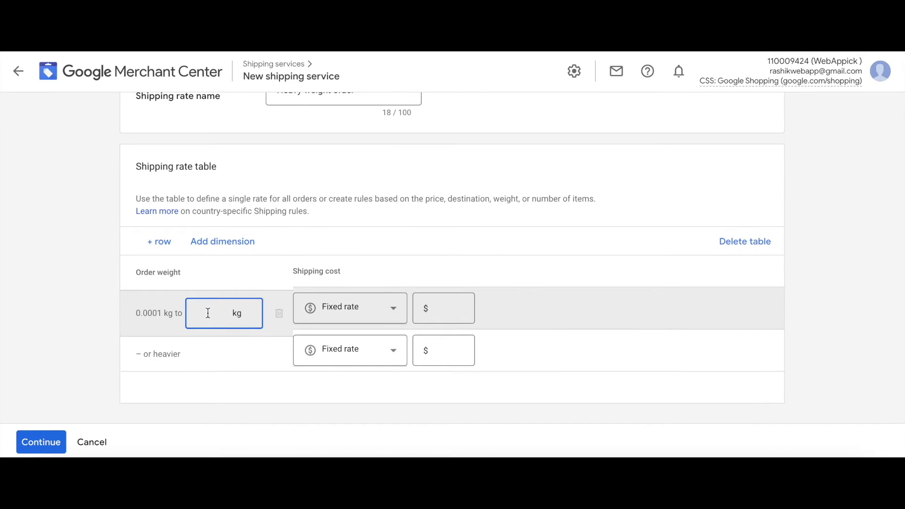
pyautogui.write('10')
pyautogui.click(449, 304)
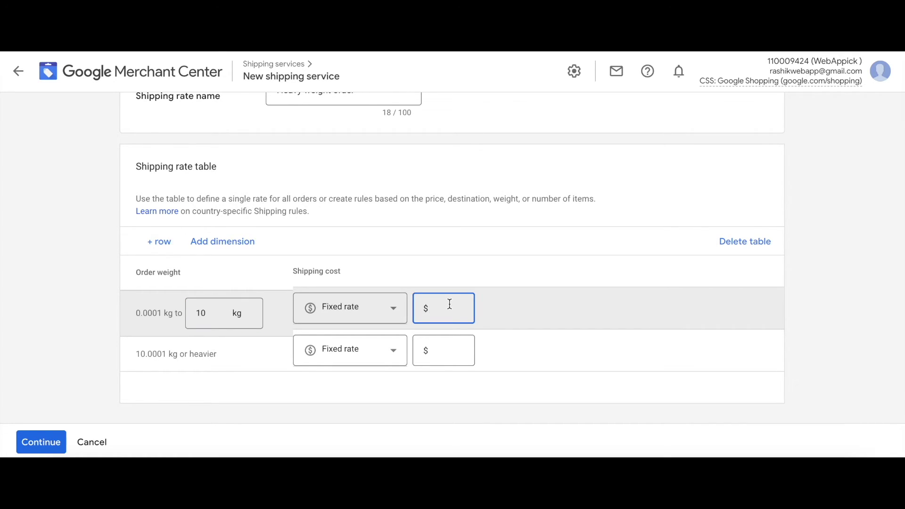
pyautogui.write('10.00')
pyautogui.click(249, 354)
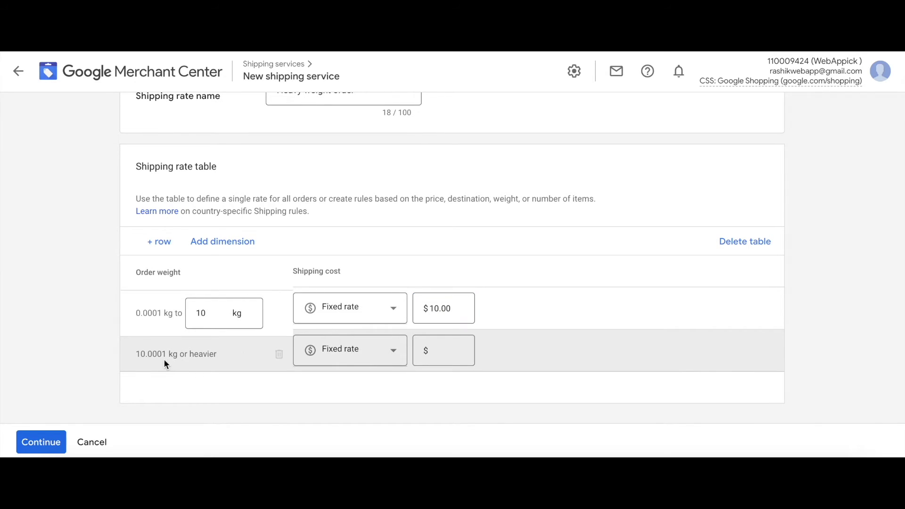
pyautogui.click(444, 352)
pyautogui.write('20.00')
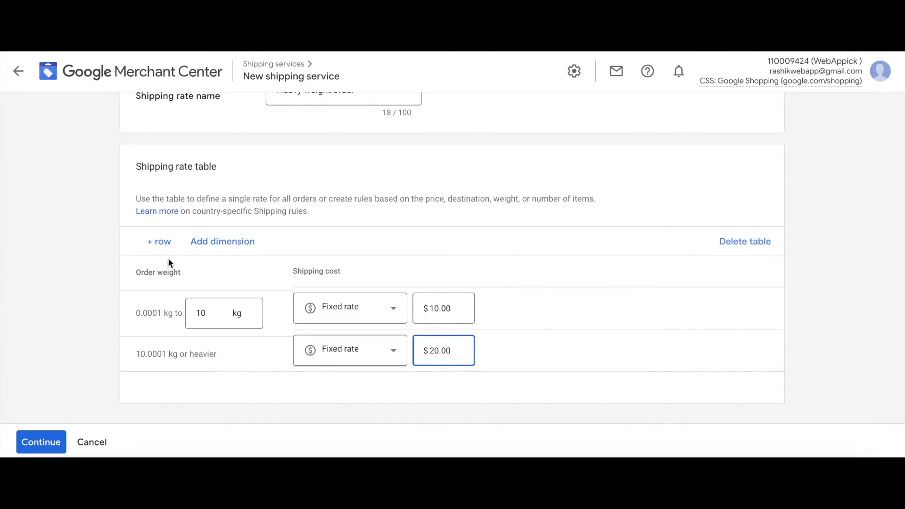
# Step: Add a middle weight tier with a 21 kg upper limit
pyautogui.click(166, 246)
pyautogui.scroll(-2, 224, 409)
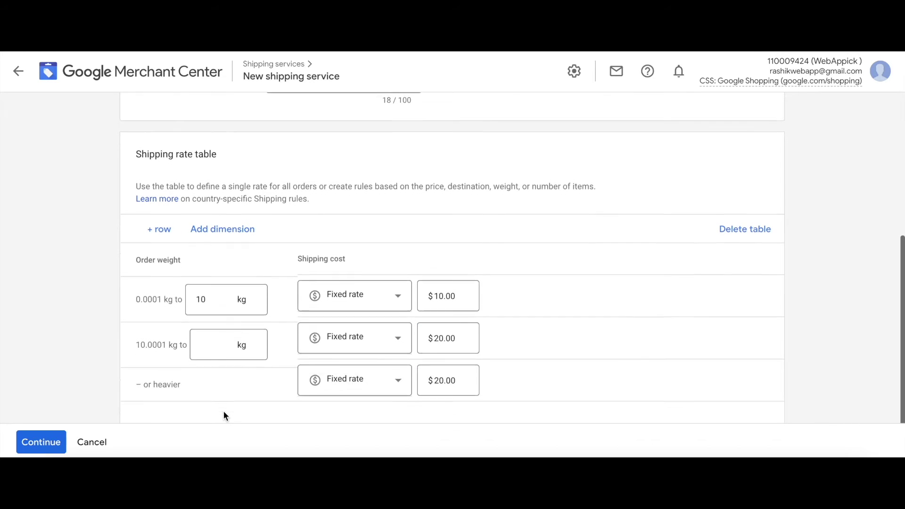
pyautogui.click(225, 316)
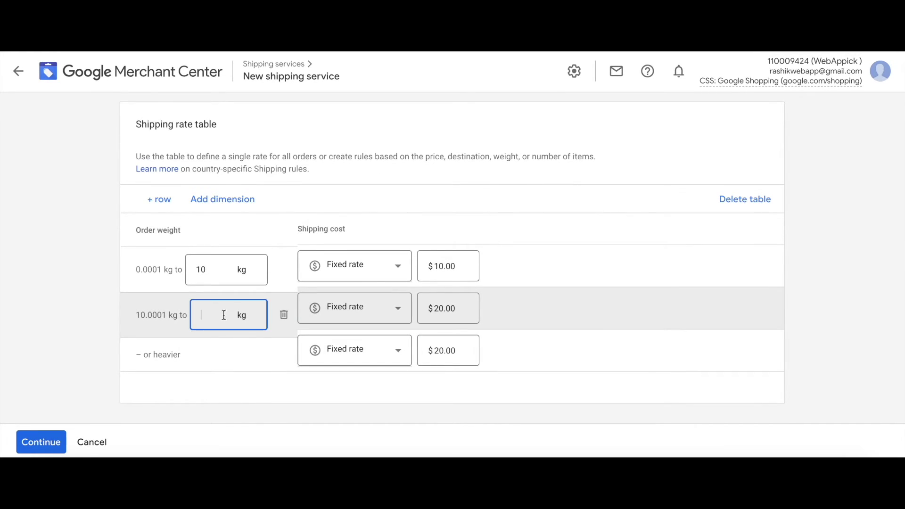
pyautogui.write('21.00')
pyautogui.click(236, 357)
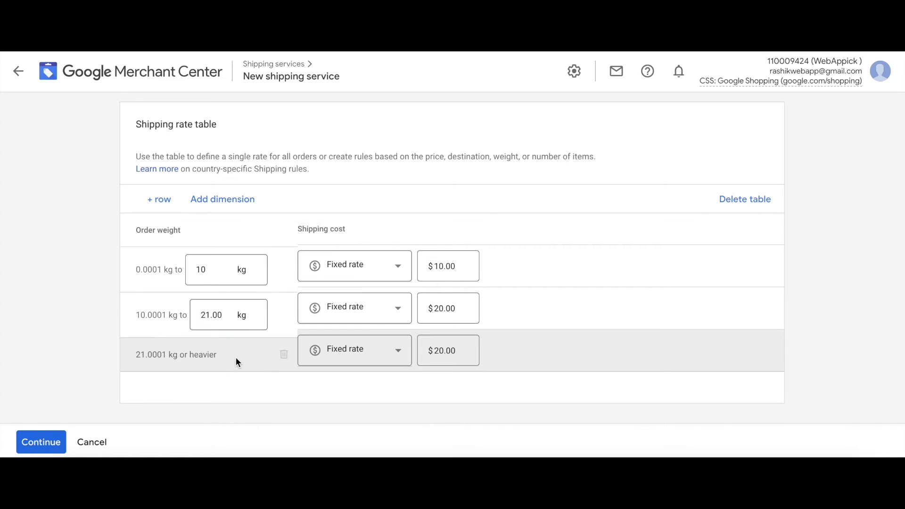
# Step: Set orders over 21 kg to $50.00 and save the Heavy weight order rate
pyautogui.click(460, 351)
pyautogui.click(439, 350)
pyautogui.press('BackSpace')
pyautogui.write('5')
pyautogui.click(440, 404)
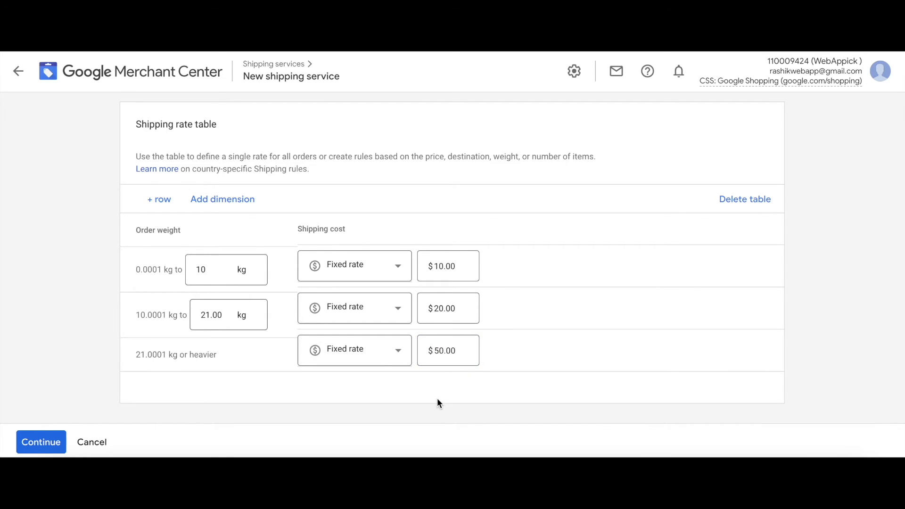
pyautogui.click(42, 442)
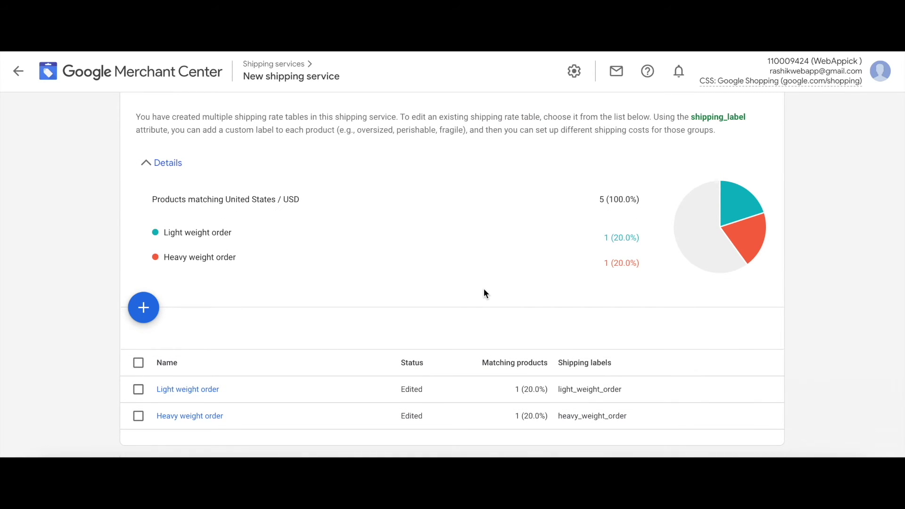
# Step: Add a rate for the large_quantities_order label named 'Large quantity order'
pyautogui.click(144, 308)
pyautogui.scroll(2, 328, 203)
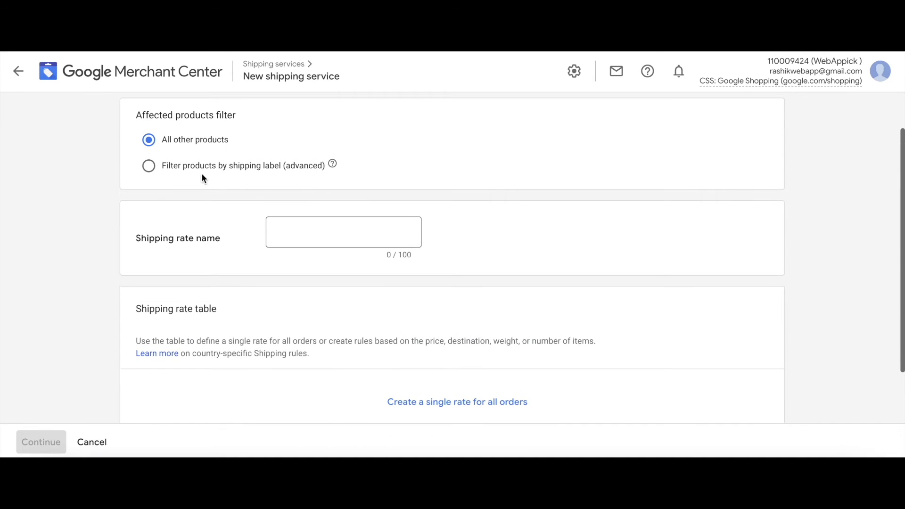
pyautogui.click(198, 166)
pyautogui.click(196, 203)
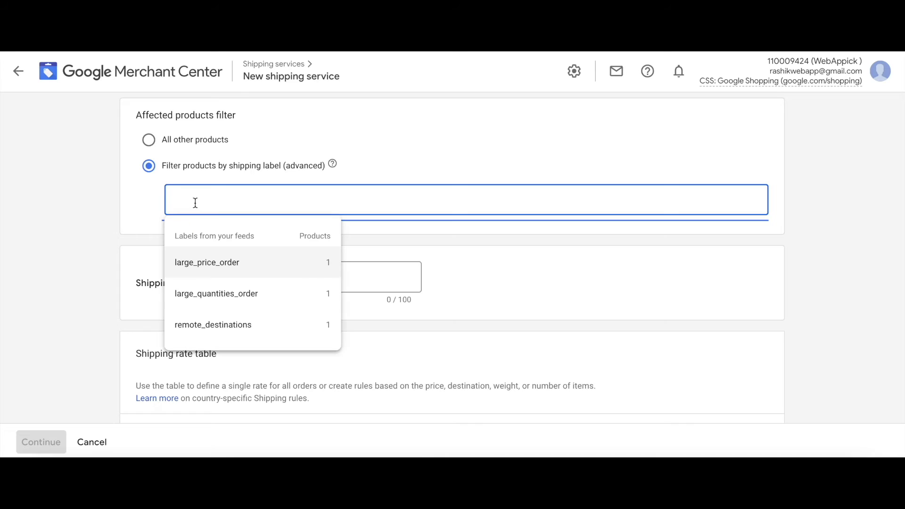
pyautogui.write('l')
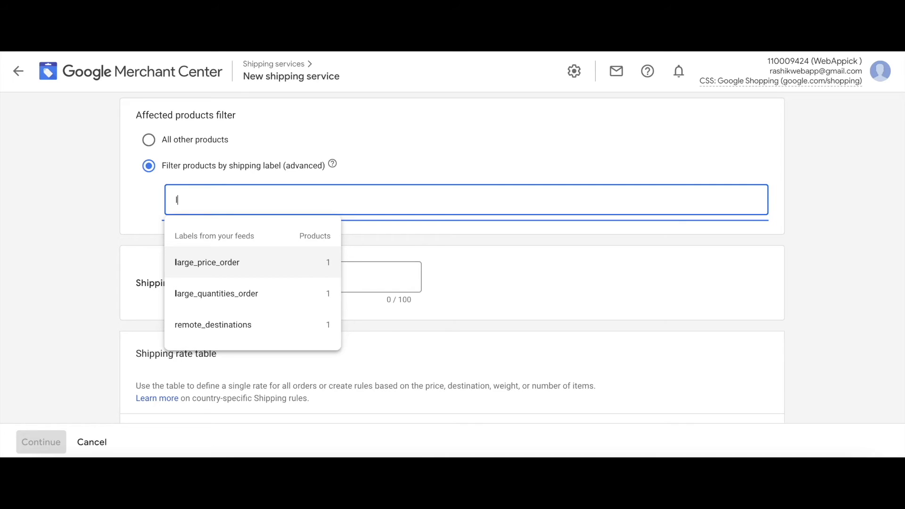
pyautogui.click(231, 298)
pyautogui.click(298, 283)
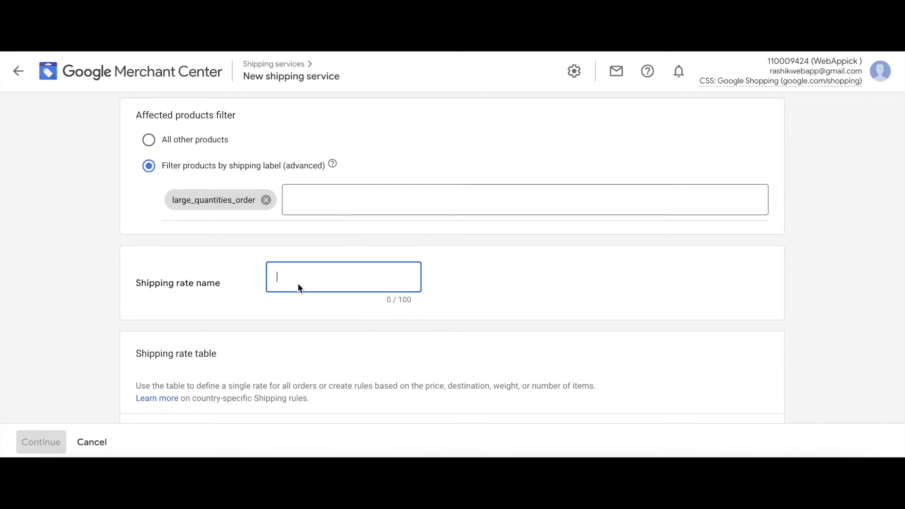
pyautogui.write('Large quantity order')
# Step: Base the table on number of items, charging $10.00 for 1–100 items
pyautogui.scroll(-2, 467, 314)
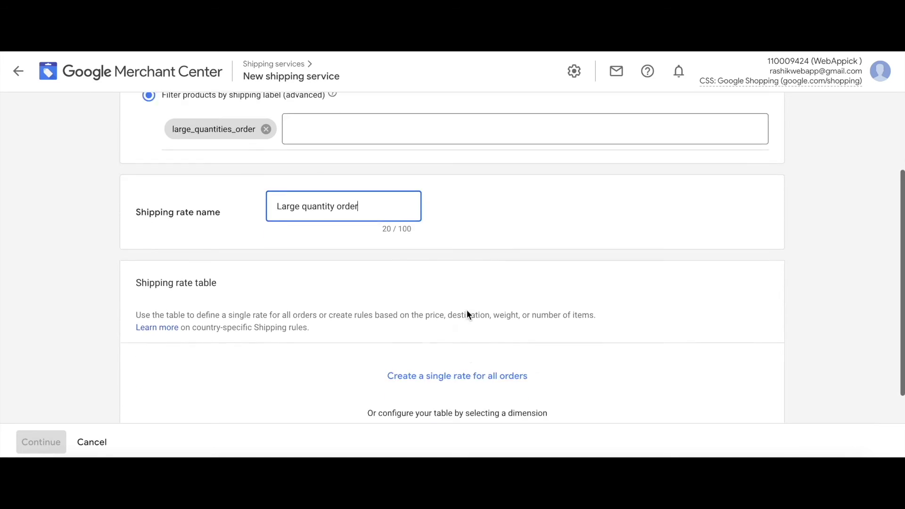
pyautogui.scroll(-2, 467, 315)
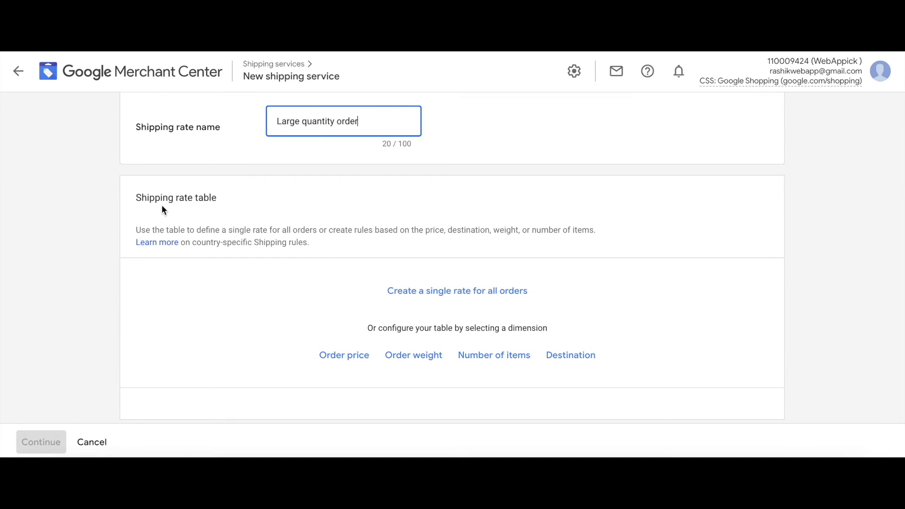
pyautogui.click(487, 362)
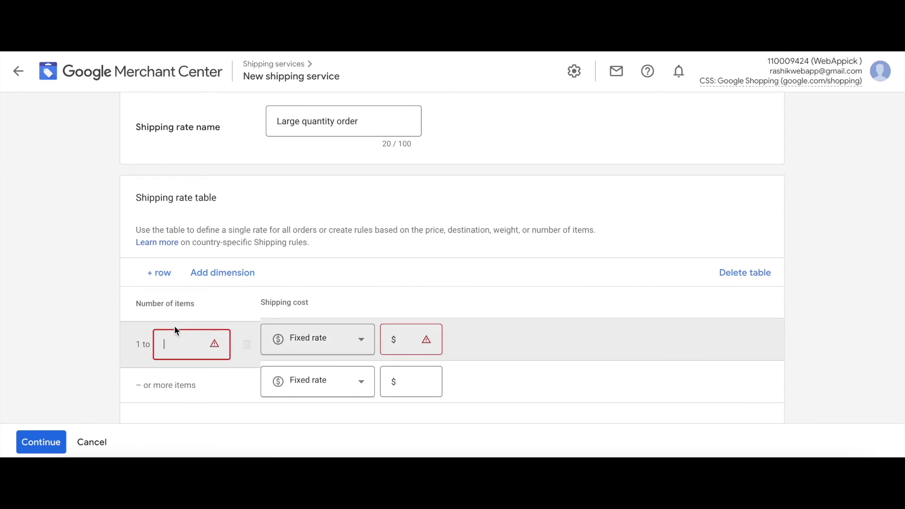
pyautogui.write('100')
pyautogui.click(406, 340)
pyautogui.write('1')
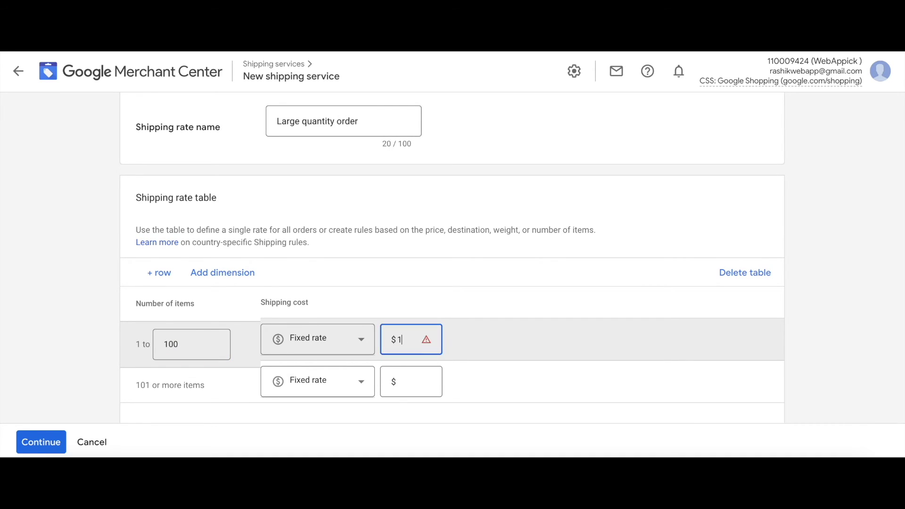
pyautogui.write('0')
pyautogui.click(504, 395)
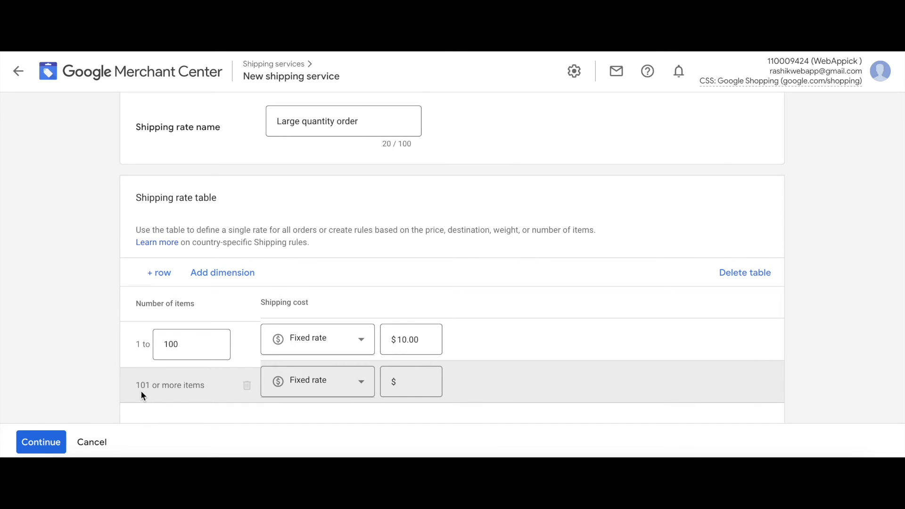
# Step: Charge $5.00 for 101+ items, save the rate, and start a new rate
pyautogui.press('Tab')
pyautogui.write('5')
pyautogui.click(492, 412)
pyautogui.scroll(-1, 491, 412)
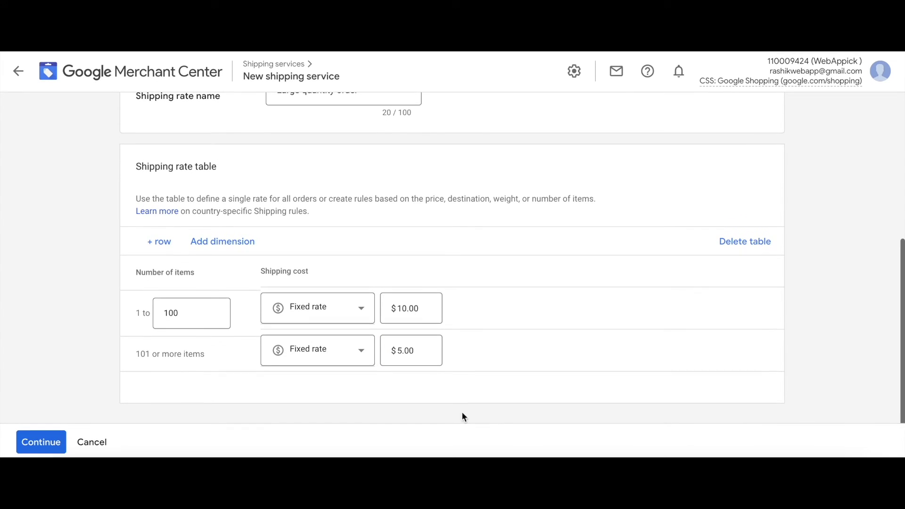
pyautogui.click(61, 441)
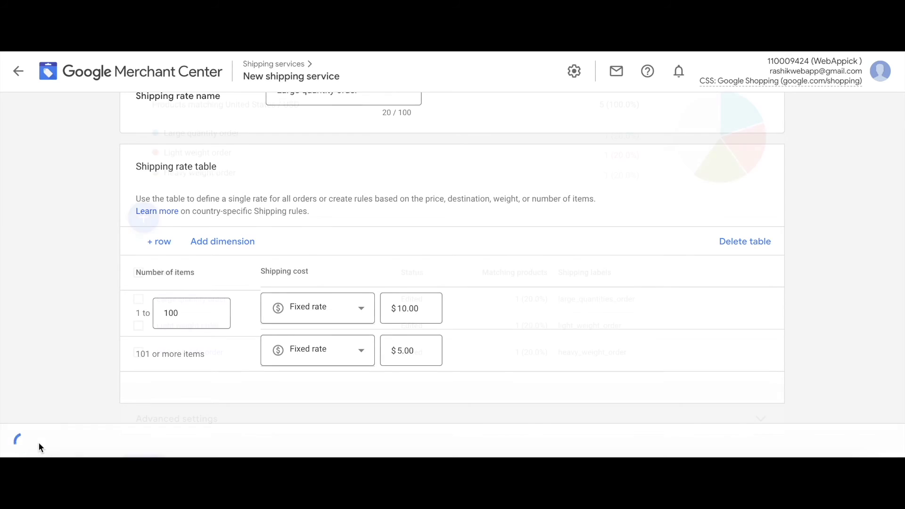
pyautogui.click(150, 224)
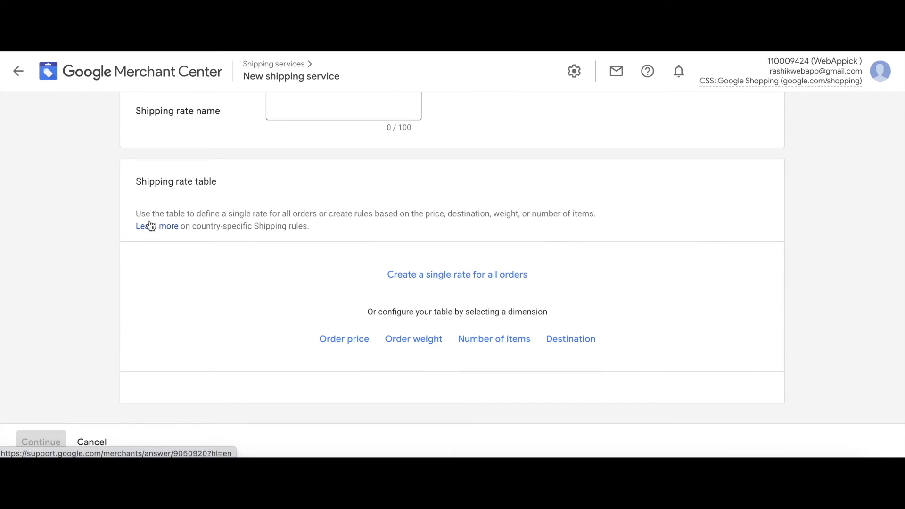
# Step: Limit the new rate to the large_price_order label and name it 'Large price order'
pyautogui.scroll(5, 186, 263)
pyautogui.click(149, 207)
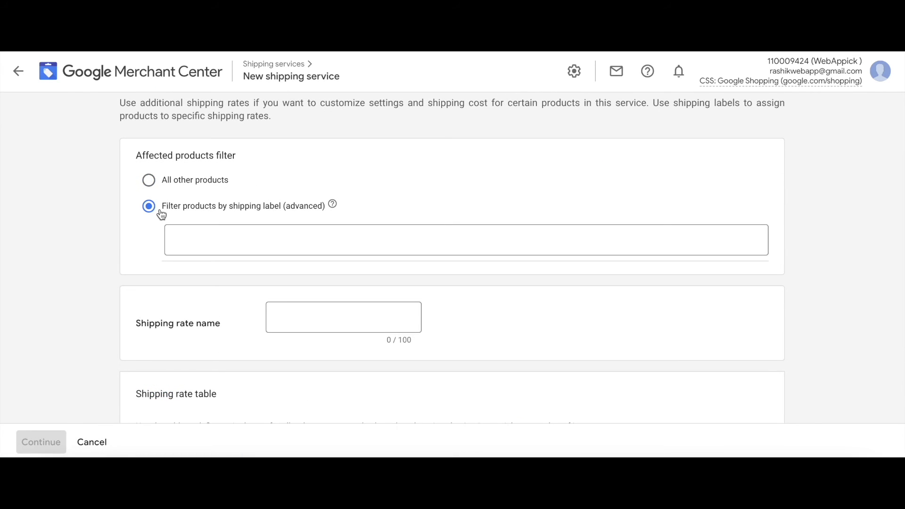
pyautogui.click(202, 241)
pyautogui.write('lag')
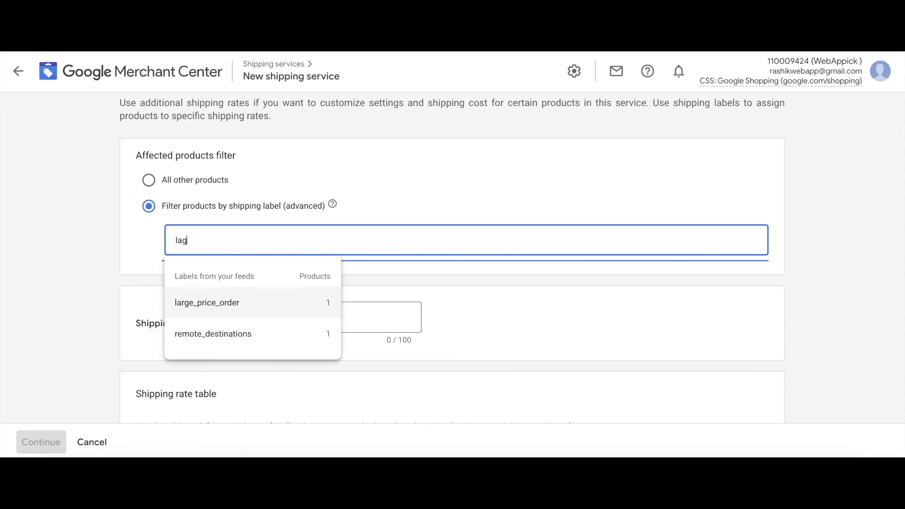
pyautogui.press('BackSpace')
pyautogui.write('r')
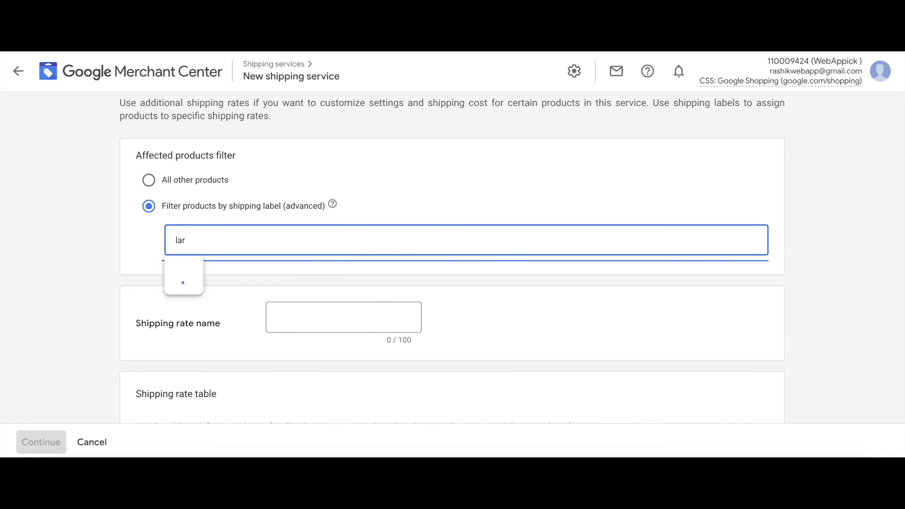
pyautogui.write('ge')
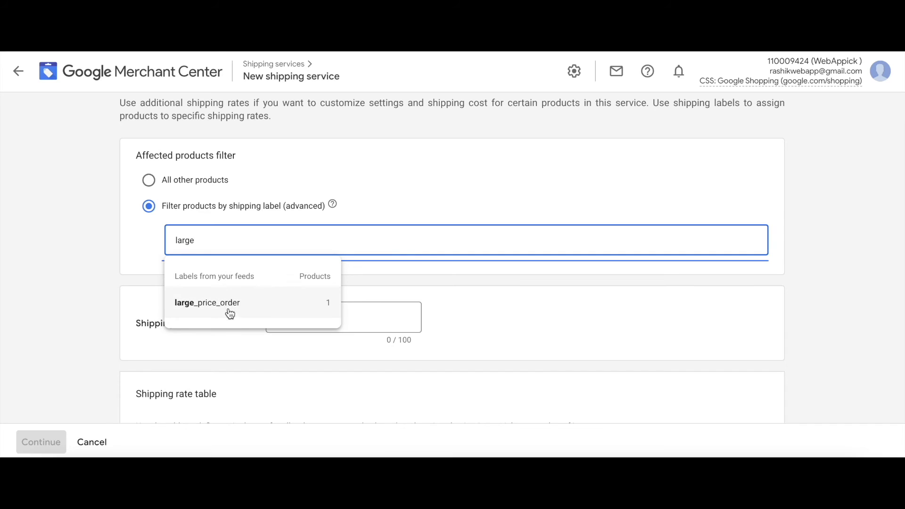
pyautogui.click(228, 310)
pyautogui.click(316, 320)
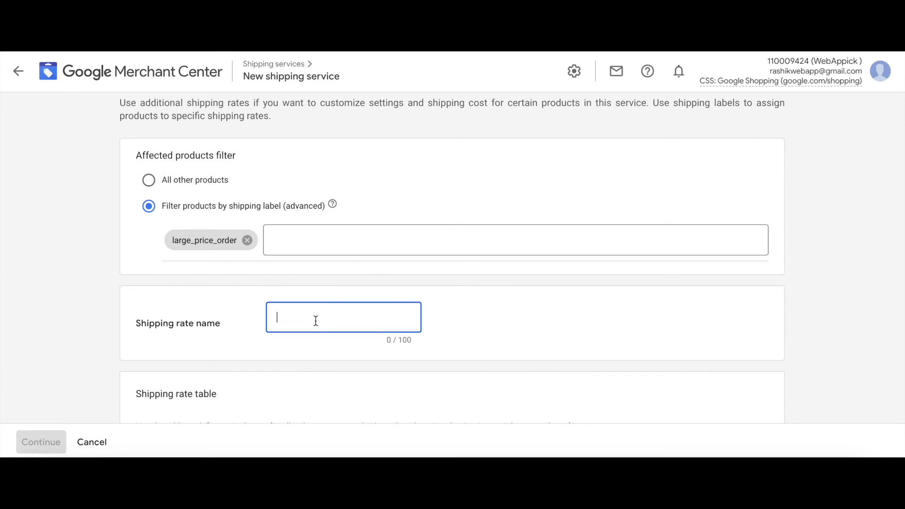
pyautogui.write('Large price order')
# Step: Vary the table by order price, charging $10.00 for orders up to $1,000
pyautogui.scroll(-2, 418, 383)
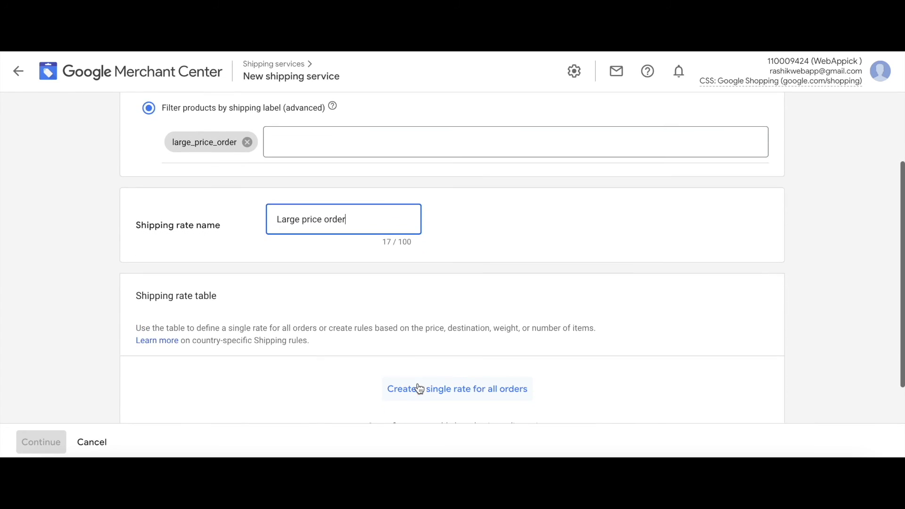
pyautogui.scroll(-2, 418, 388)
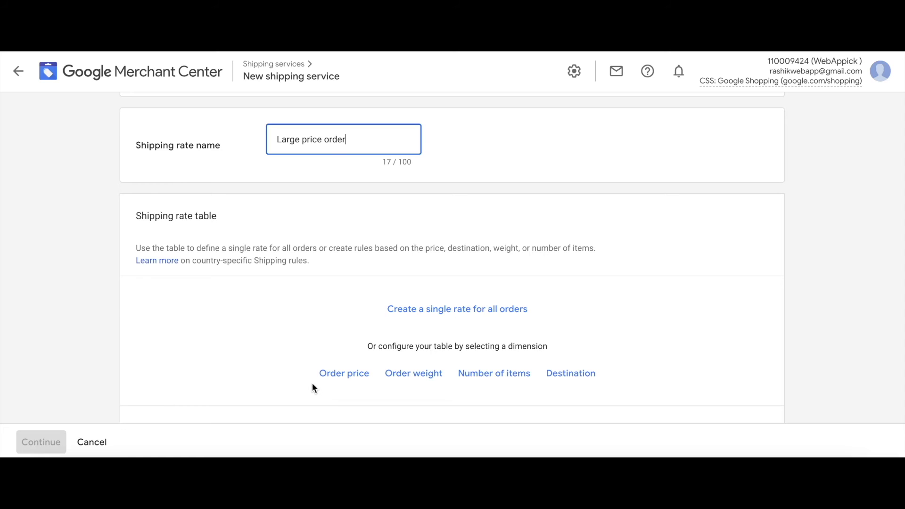
pyautogui.click(347, 377)
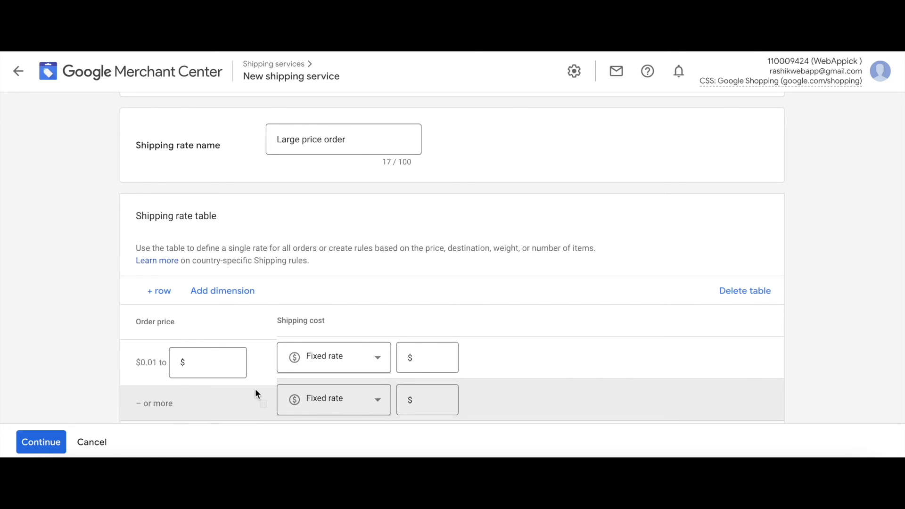
pyautogui.scroll(-1, 256, 394)
pyautogui.click(209, 313)
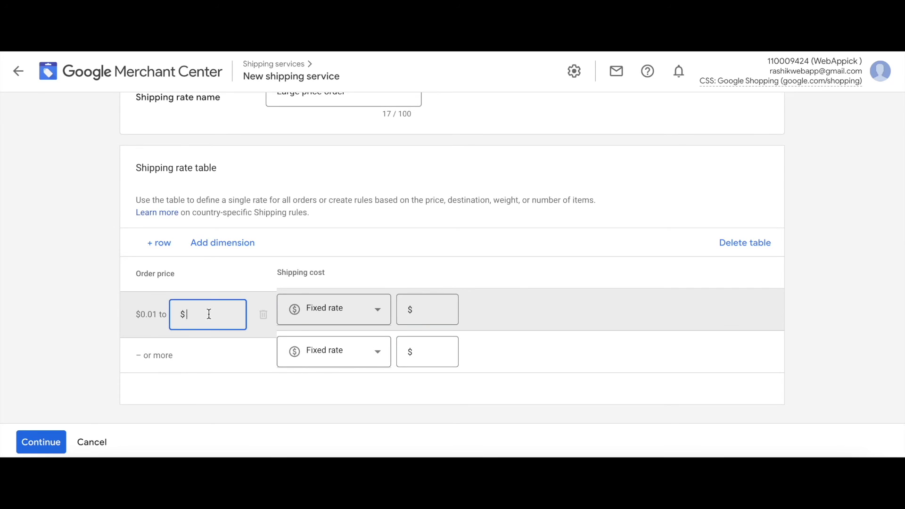
pyautogui.write('1000')
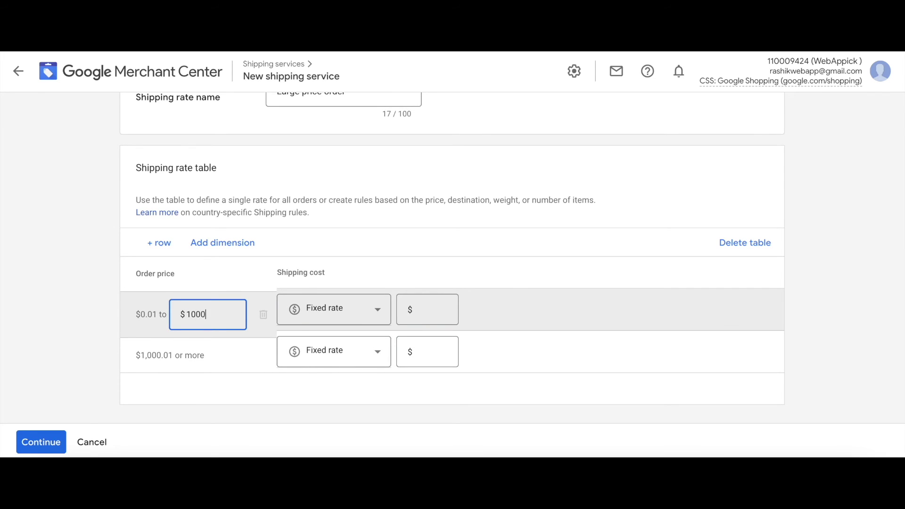
pyautogui.click(433, 319)
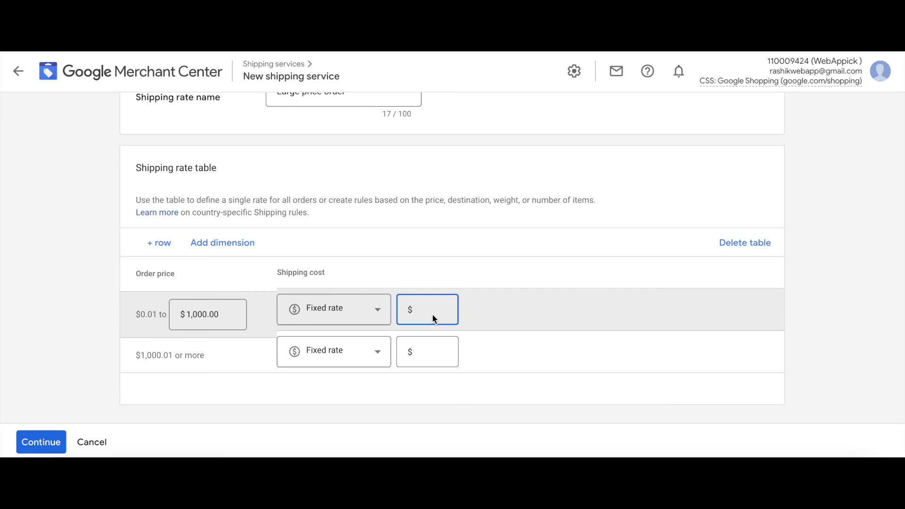
pyautogui.write('10')
pyautogui.click(508, 352)
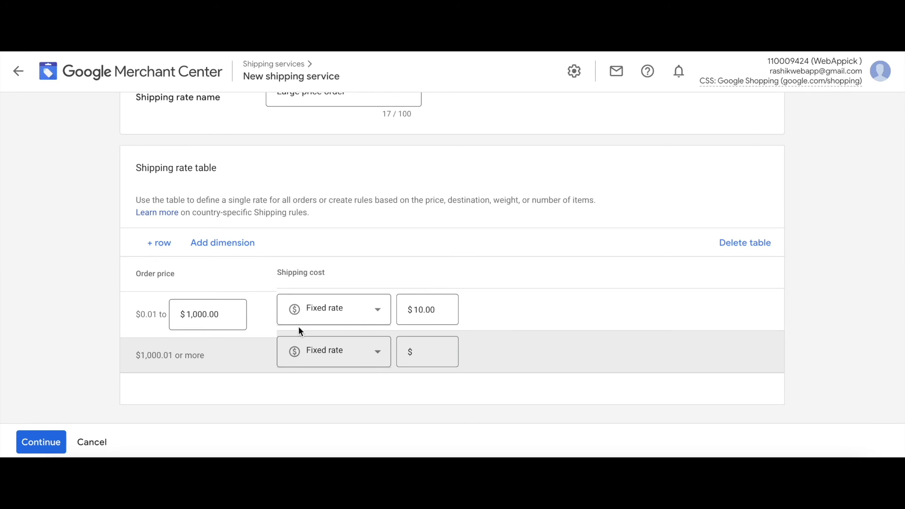
# Step: Charge $5.00 for orders over $1,000 and save the Large price order rate
pyautogui.click(423, 349)
pyautogui.write('5')
pyautogui.click(492, 393)
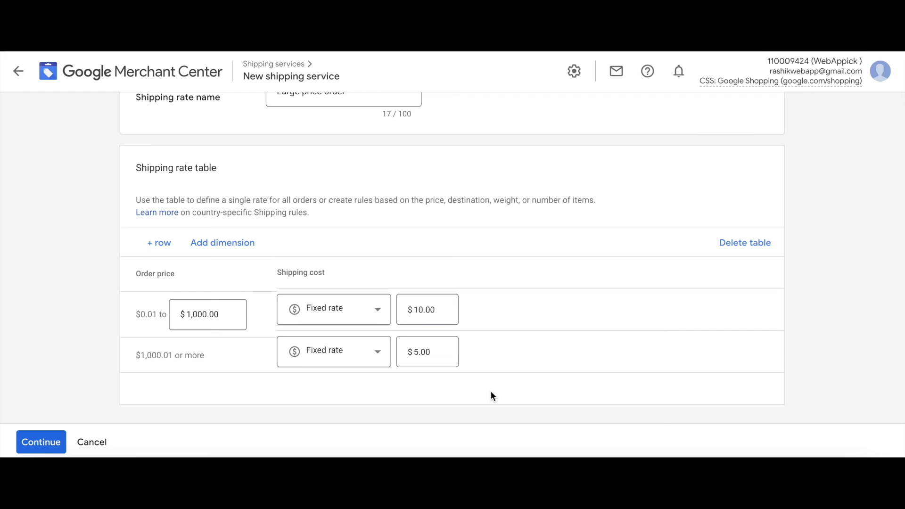
pyautogui.click(28, 444)
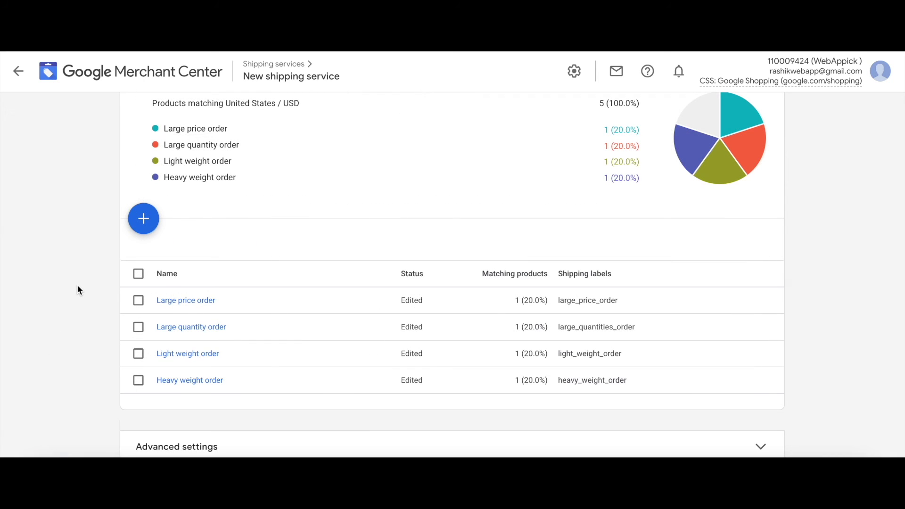
# Step: Add a rate for the remote_destinations label named 'Remote destination'
pyautogui.click(150, 228)
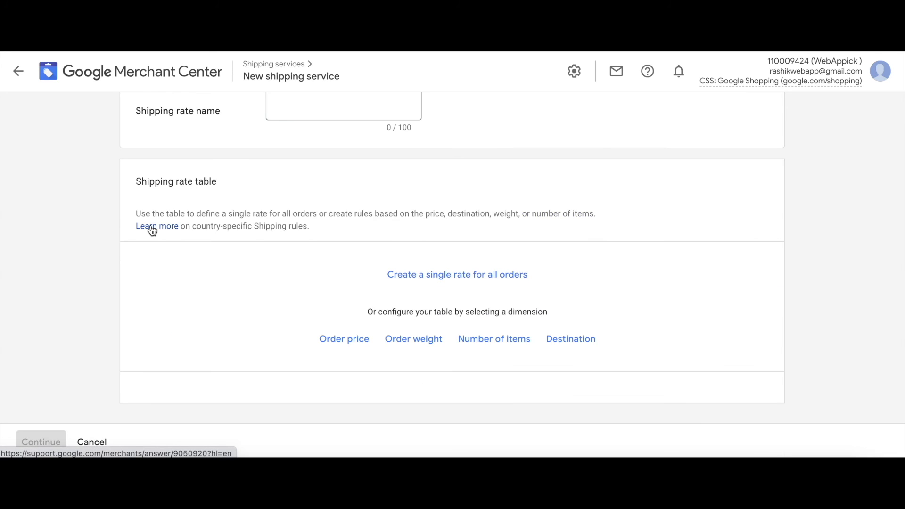
pyautogui.scroll(3, 310, 140)
pyautogui.click(237, 185)
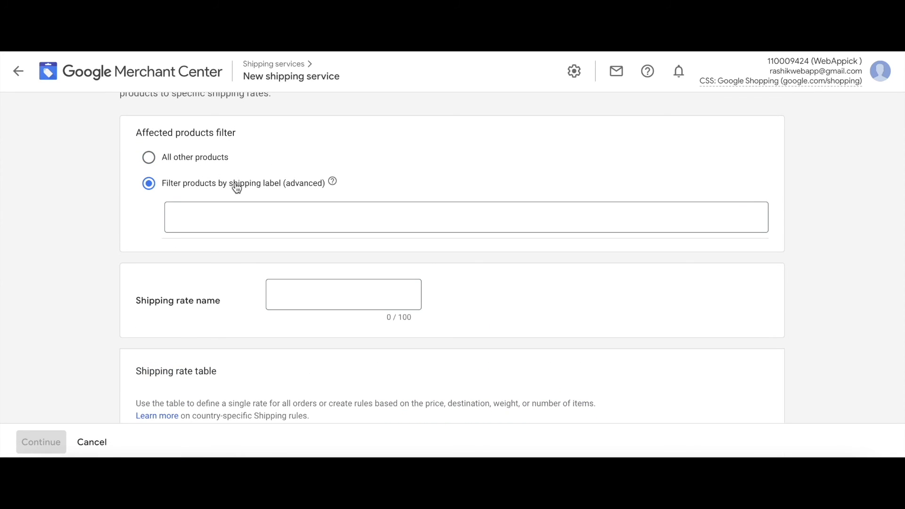
pyautogui.click(212, 215)
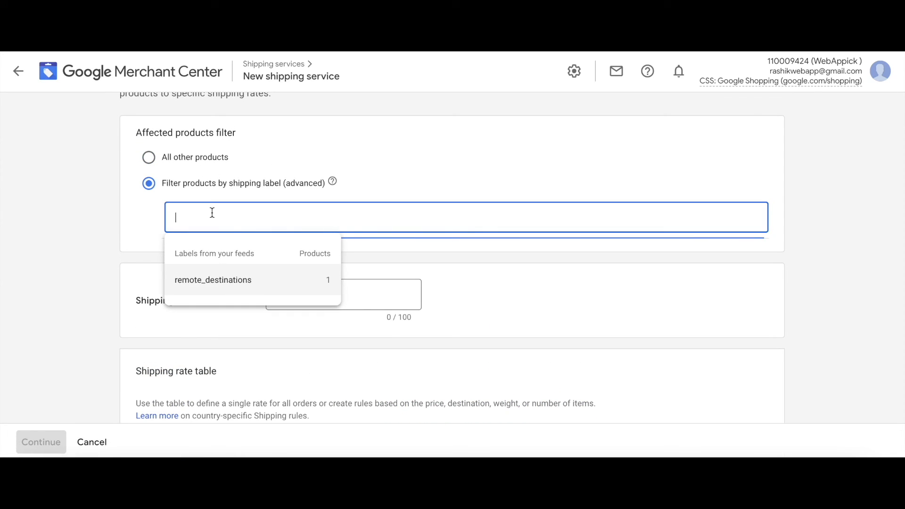
pyautogui.click(206, 282)
pyautogui.click(315, 291)
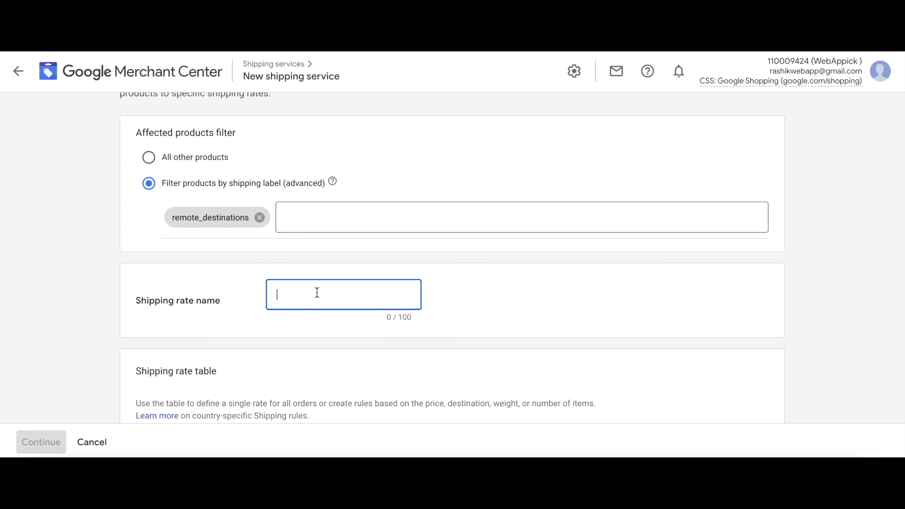
pyautogui.write('Remote destination')
pyautogui.click(489, 323)
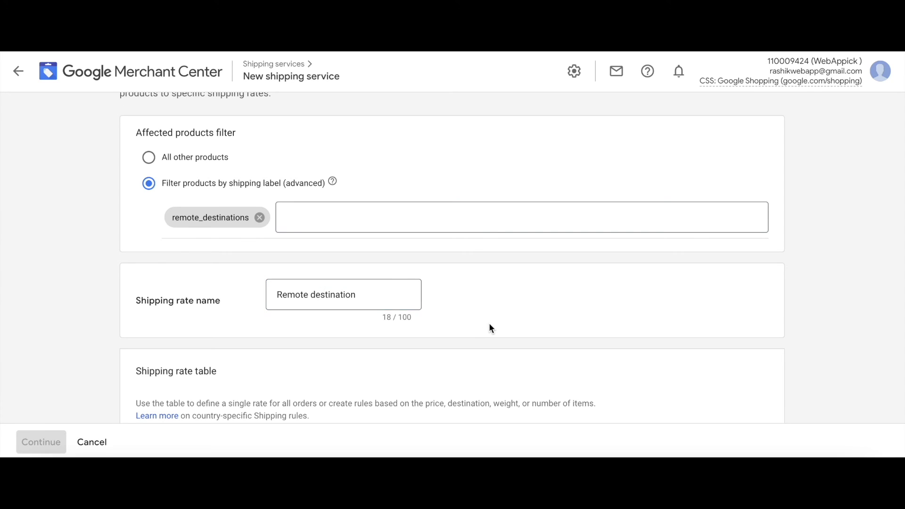
# Step: Base the table on destination by state, charge Alabama $30.00, and save the rate
pyautogui.scroll(-4, 489, 323)
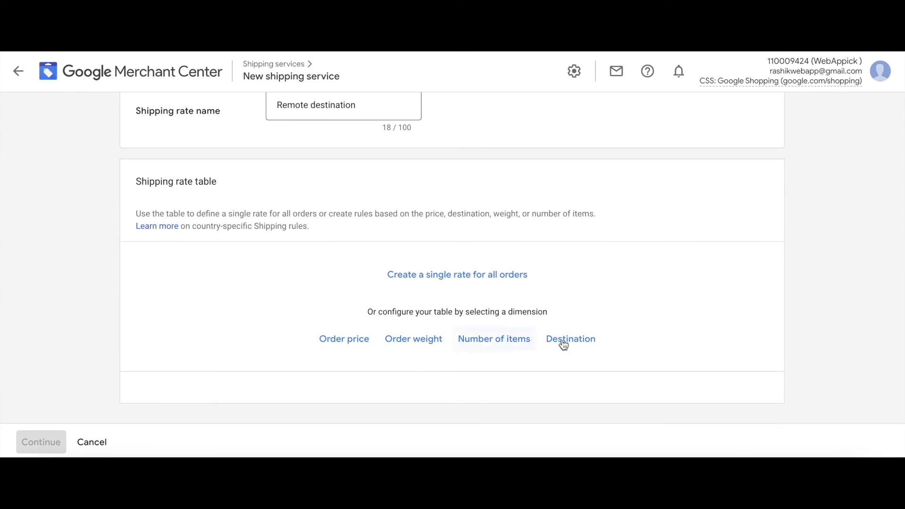
pyautogui.click(587, 344)
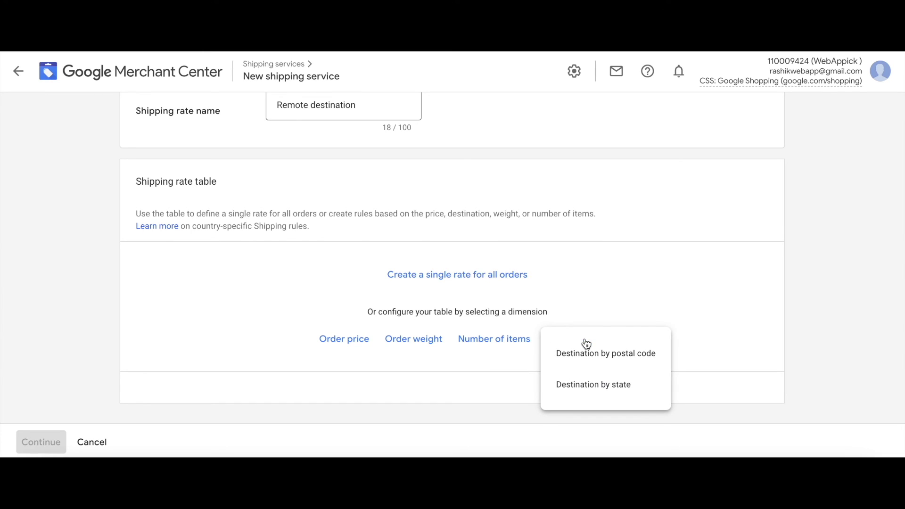
pyautogui.click(590, 387)
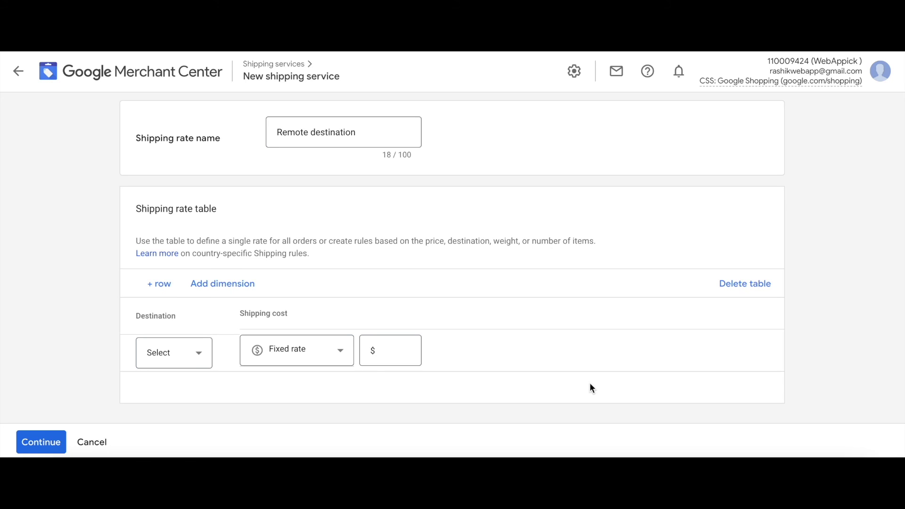
pyautogui.click(202, 358)
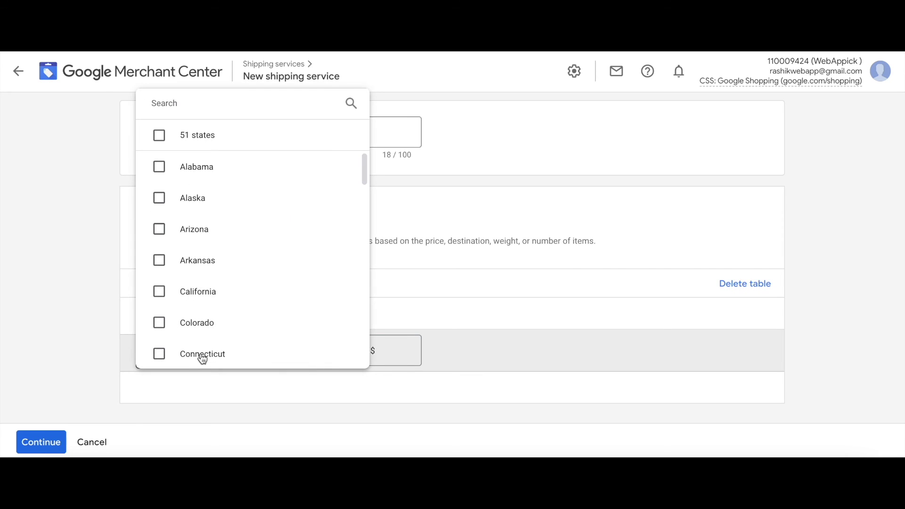
pyautogui.click(179, 170)
pyautogui.click(66, 267)
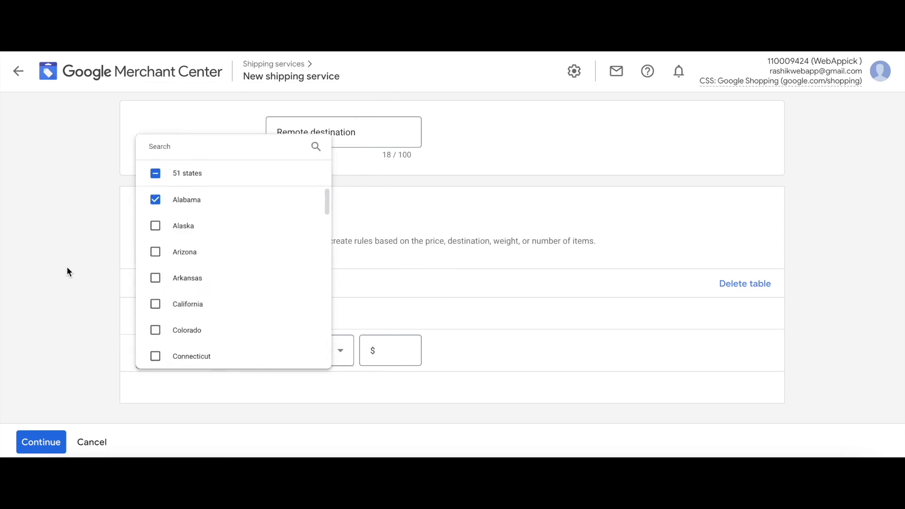
pyautogui.click(390, 349)
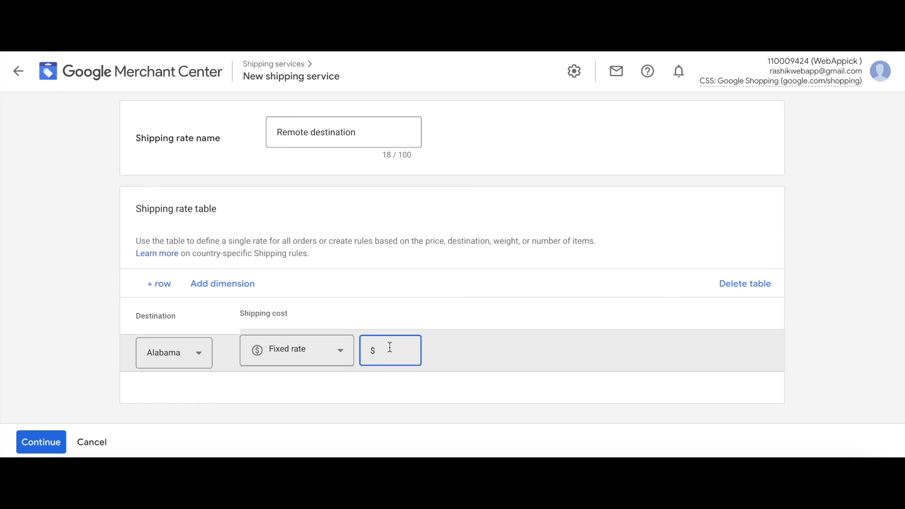
pyautogui.write('30')
pyautogui.click(98, 360)
pyautogui.click(45, 449)
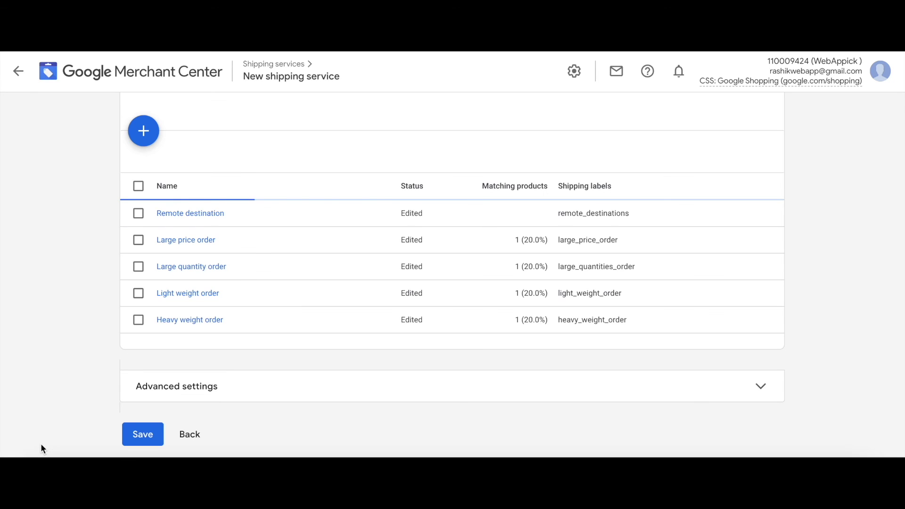
# Step: Scroll through the Shipping Rates list and Details chart to review all five rate tables
pyautogui.scroll(3, 24, 279)
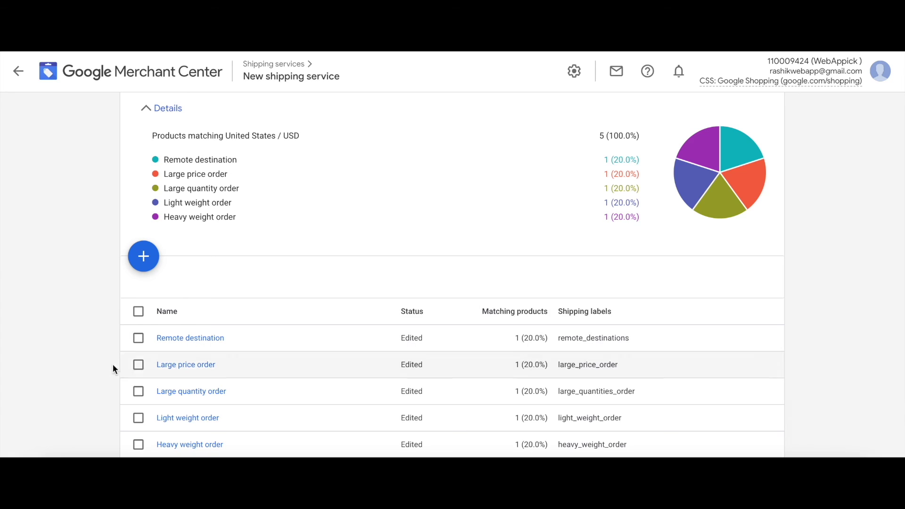
pyautogui.scroll(2, 40, 284)
pyautogui.scroll(1, 41, 285)
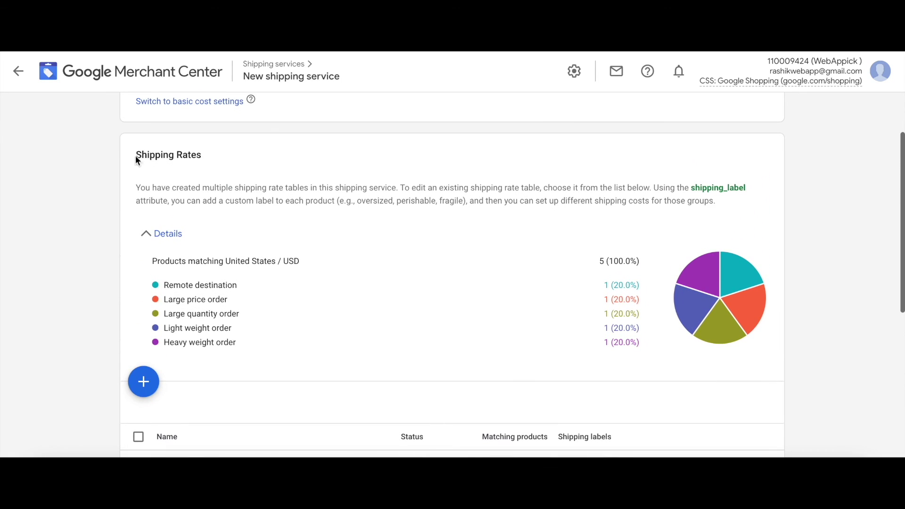
pyautogui.scroll(-3, 58, 320)
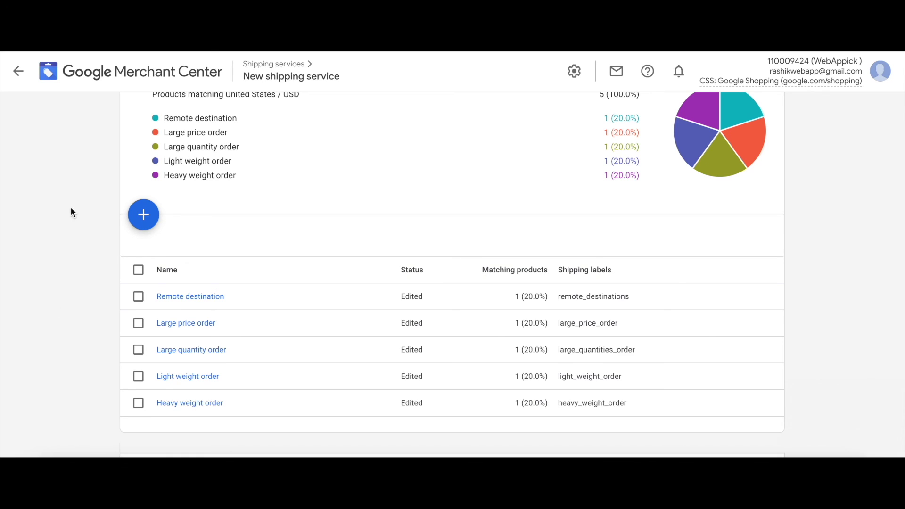
pyautogui.scroll(1, 58, 200)
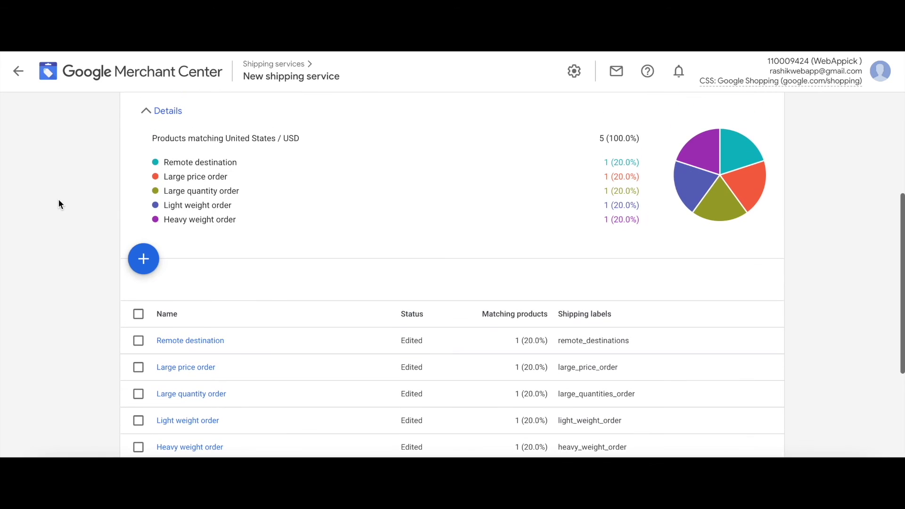